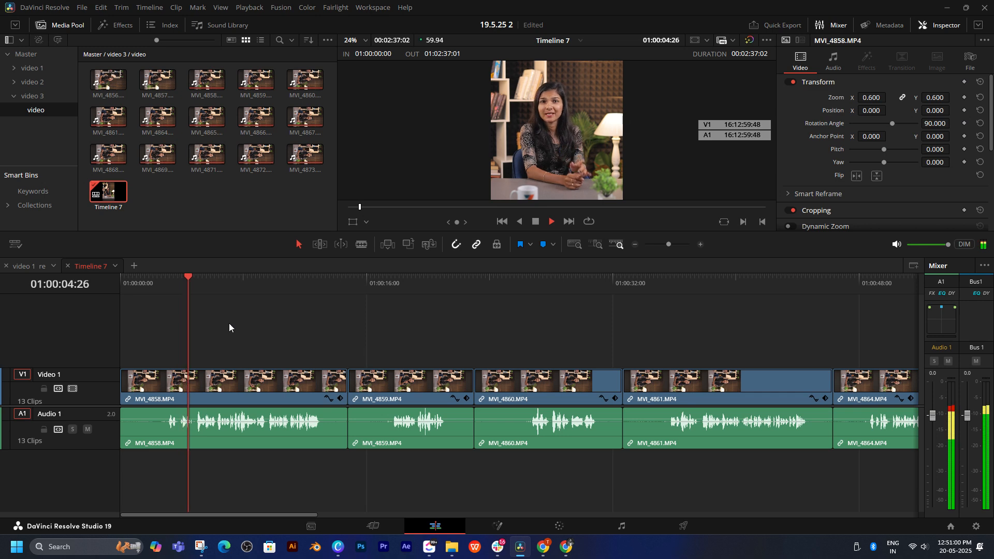
Step: Ripple-trim the silence of about 3 seconds off the start of the first clip, MVI_4858, up to where the speech begins
{"action": "left_click", "coordinate": [391, 283]}
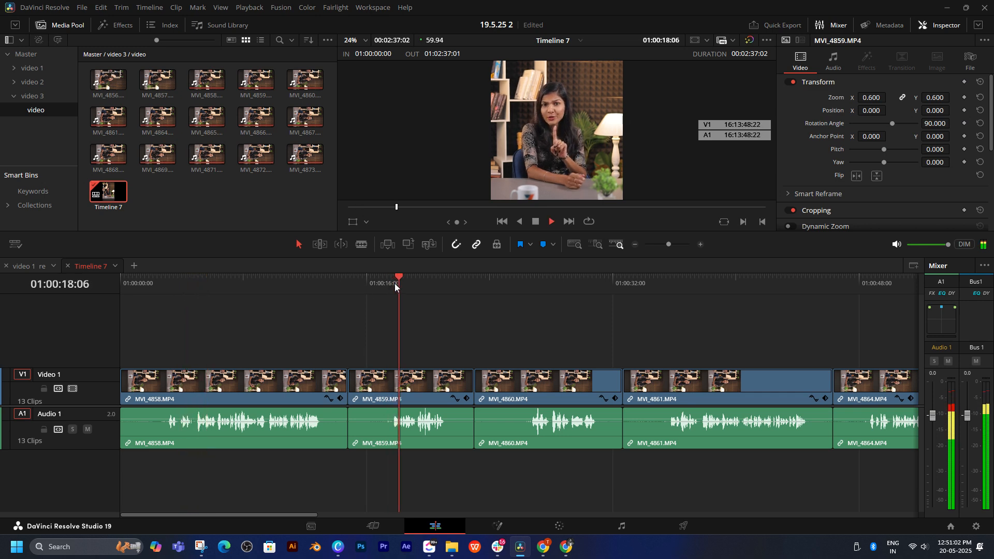
{"action": "left_click_drag", "start_coordinate": [395, 284], "coordinate": [159, 306]}
{"action": "key", "text": "space"}
{"action": "scroll", "coordinate": [315, 334], "scroll_direction": "up", "scroll_amount": 1}
{"action": "scroll", "coordinate": [314, 338], "scroll_direction": "up", "scroll_amount": 1}
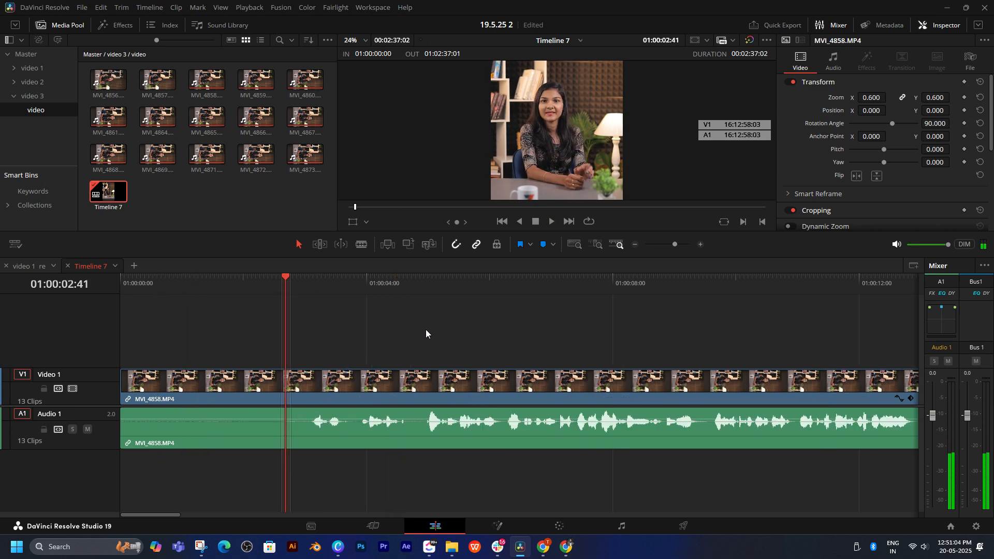
{"action": "key", "text": "space"}
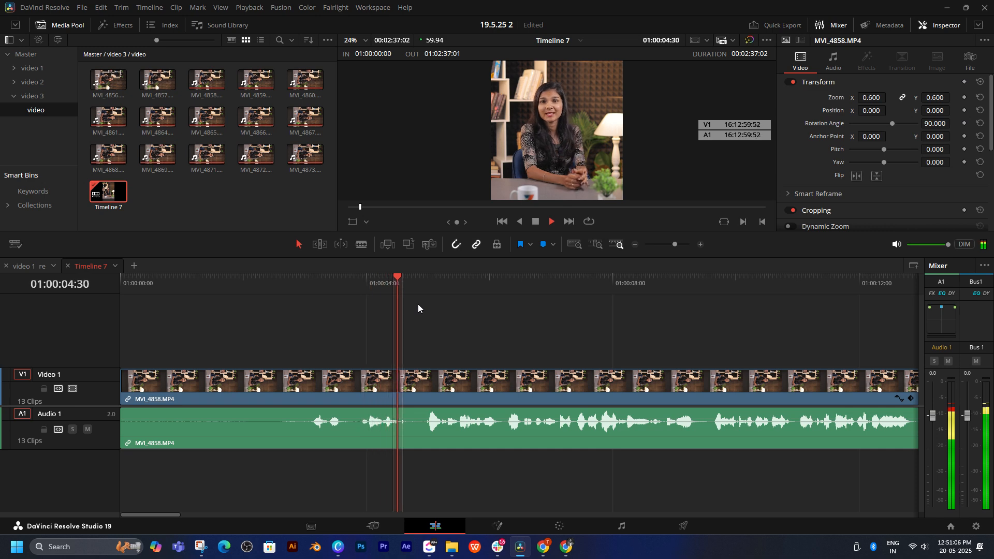
{"action": "key", "text": "space"}
{"action": "left_click_drag", "start_coordinate": [315, 288], "coordinate": [309, 286]}
{"action": "left_click_drag", "start_coordinate": [380, 326], "coordinate": [426, 428]}
{"action": "key", "text": "ctrl+shift+["}
Step: Ripple-trim the silent tail of MVI_4858 at 01:00:09:49, right where the speech ends
{"action": "key", "text": "space"}
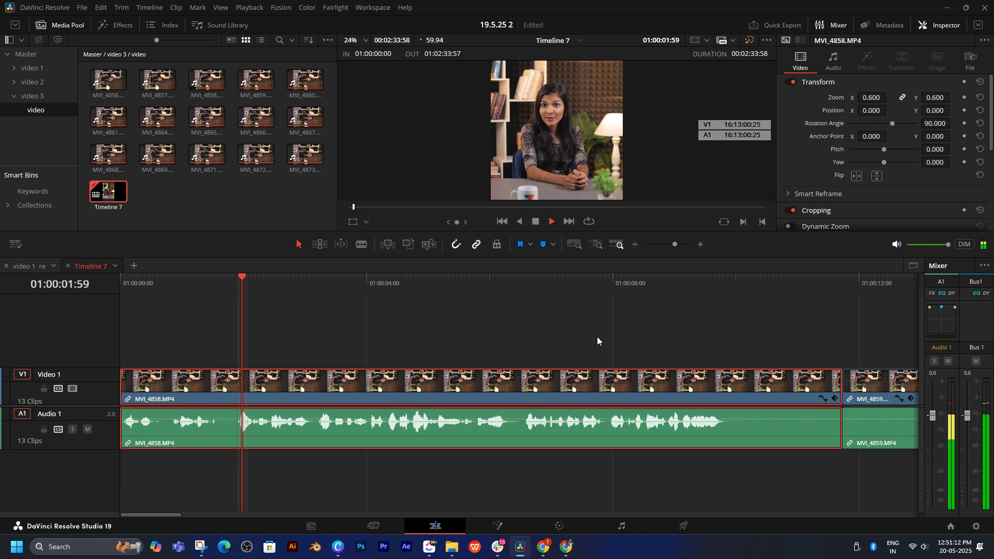
{"action": "left_click", "coordinate": [668, 286]}
{"action": "key", "text": "space"}
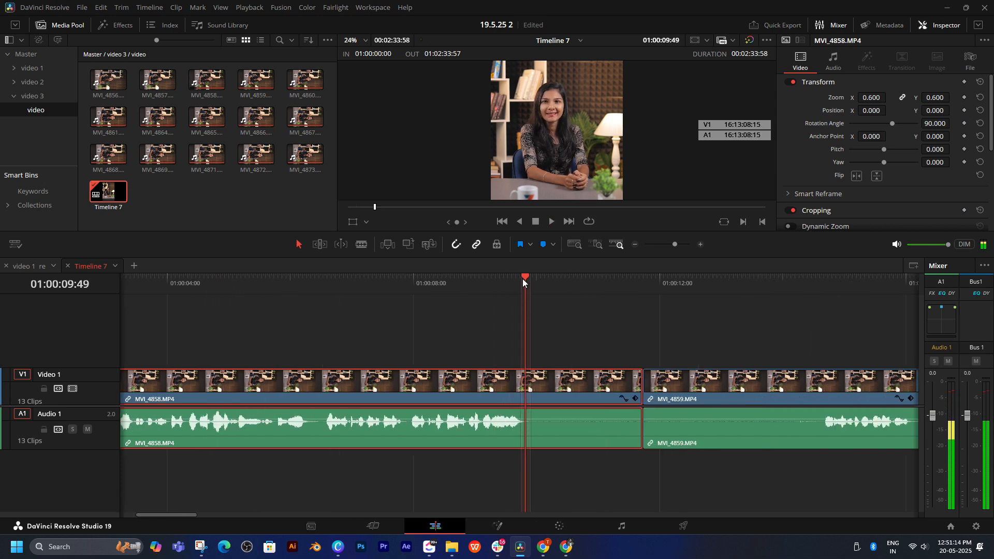
{"action": "left_click_drag", "start_coordinate": [524, 278], "coordinate": [526, 279]}
{"action": "key", "text": "ctrl+shift+]"}
Step: Enlarge the viewer area above the timeline and ripple-trim the silent start of MVI_4859 up to 01:00:12:44
{"action": "key", "text": "space"}
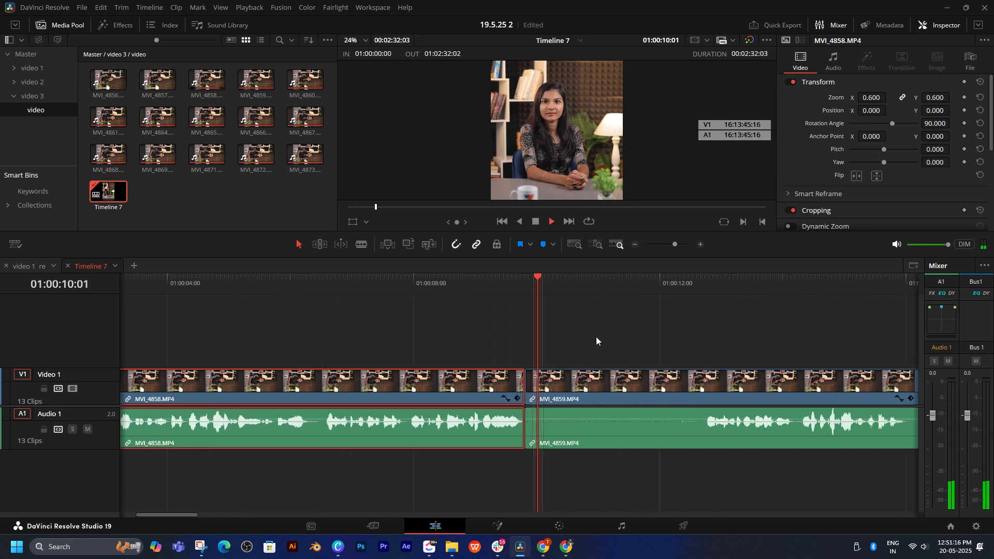
{"action": "left_click", "coordinate": [433, 280]}
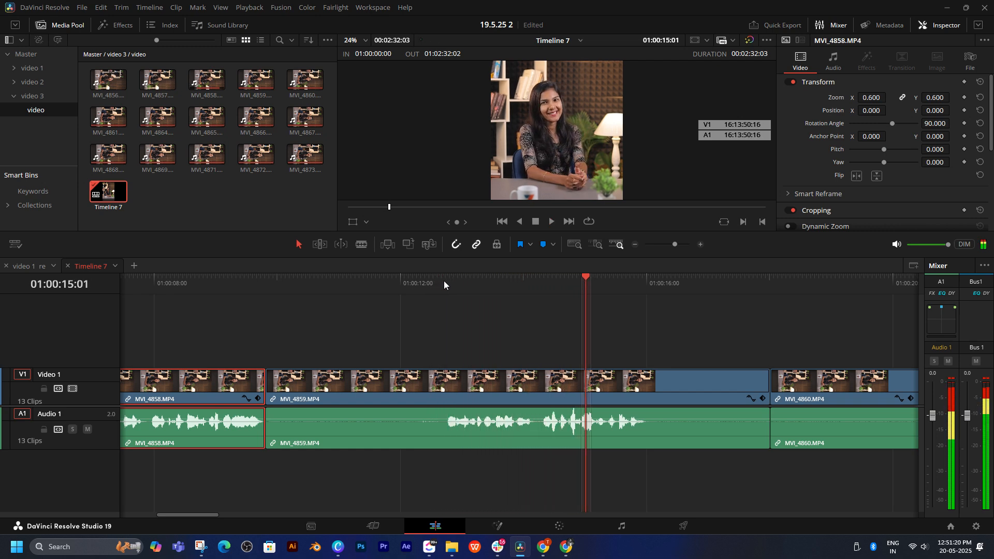
{"action": "left_click_drag", "start_coordinate": [444, 280], "coordinate": [446, 280]}
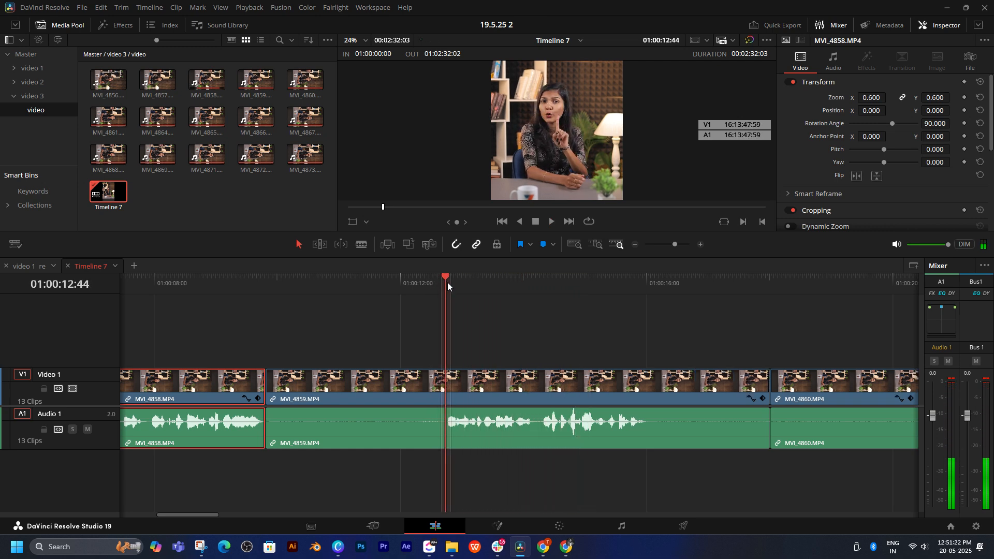
{"action": "left_click", "coordinate": [458, 306]}
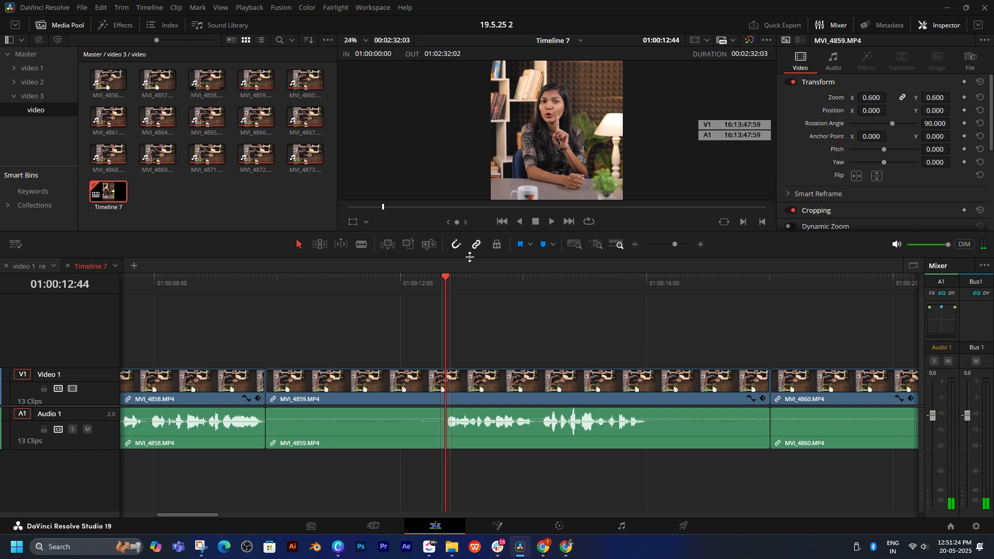
{"action": "left_click_drag", "start_coordinate": [470, 257], "coordinate": [486, 368]}
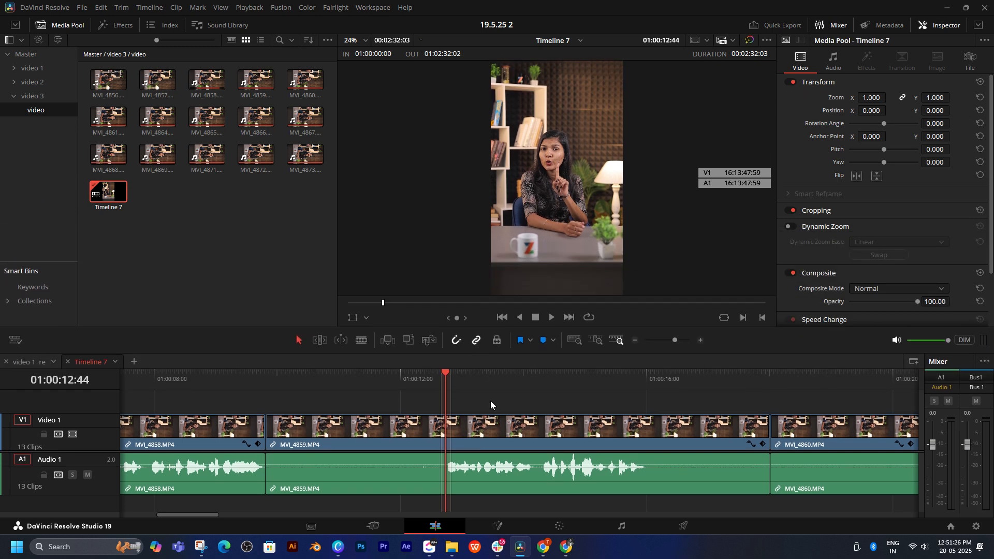
{"action": "key", "text": "ctrl+shift+bracketleft"}
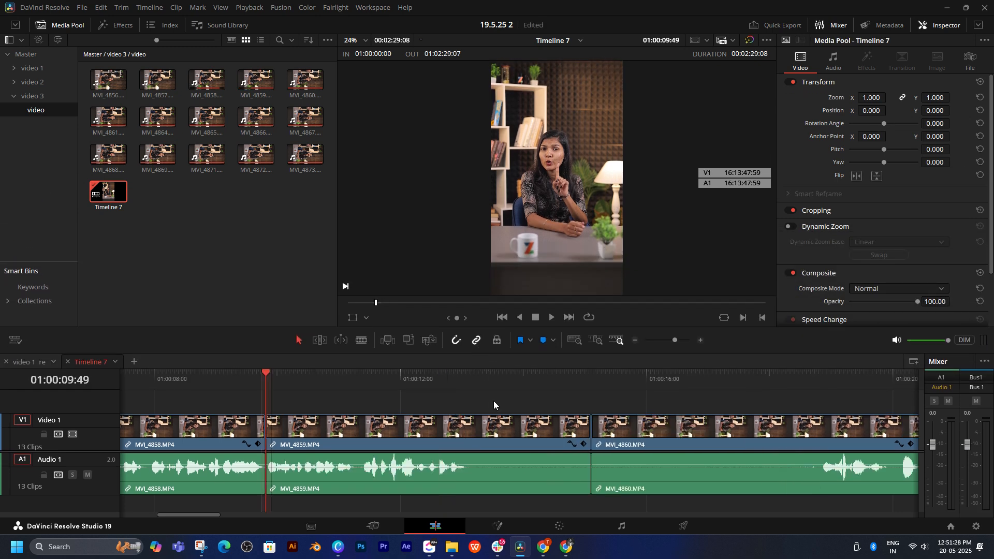
Step: Ripple-trim the silent tail of MVI_4859 where its speech waveform ends and play across the cut
{"action": "left_click_drag", "start_coordinate": [439, 372], "coordinate": [466, 375]}
{"action": "key", "text": "ctrl+shift+bracketright"}
{"action": "key", "text": "space"}
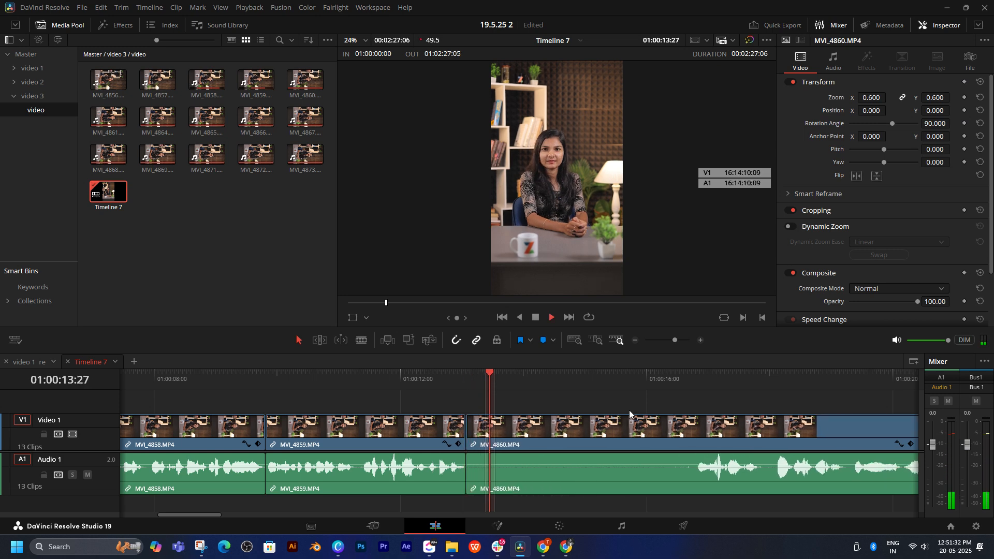
Step: Ripple-trim the silent start of MVI_4860 up to the speech onset at 01:00:16:47
{"action": "left_click", "coordinate": [700, 371]}
{"action": "key", "text": "space"}
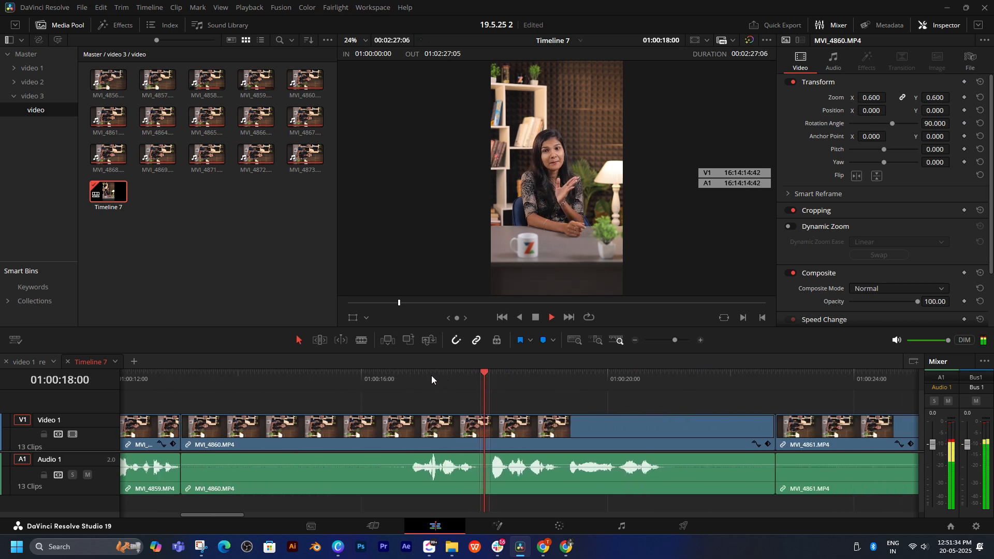
{"action": "left_click", "coordinate": [410, 375]}
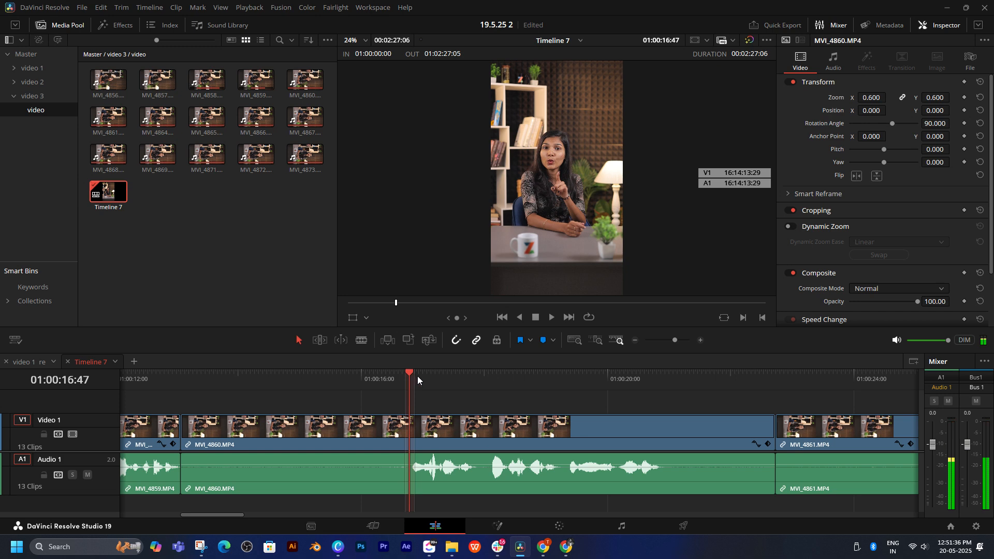
{"action": "key", "text": "ctrl+shift+bracketleft"}
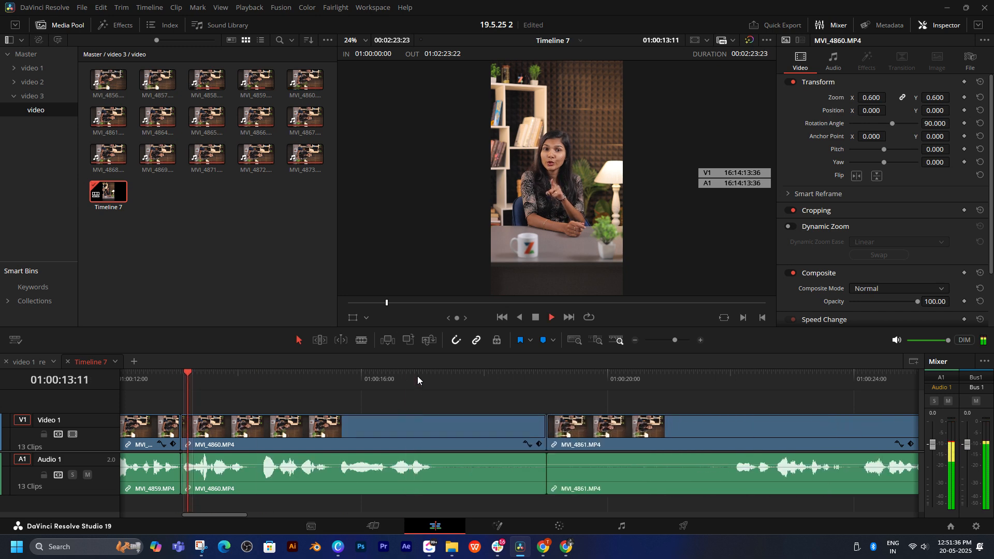
Step: Play back the cut into MVI_4860, then ripple-trim that clip's silent tail at 01:00:17:08
{"action": "left_click", "coordinate": [124, 377]}
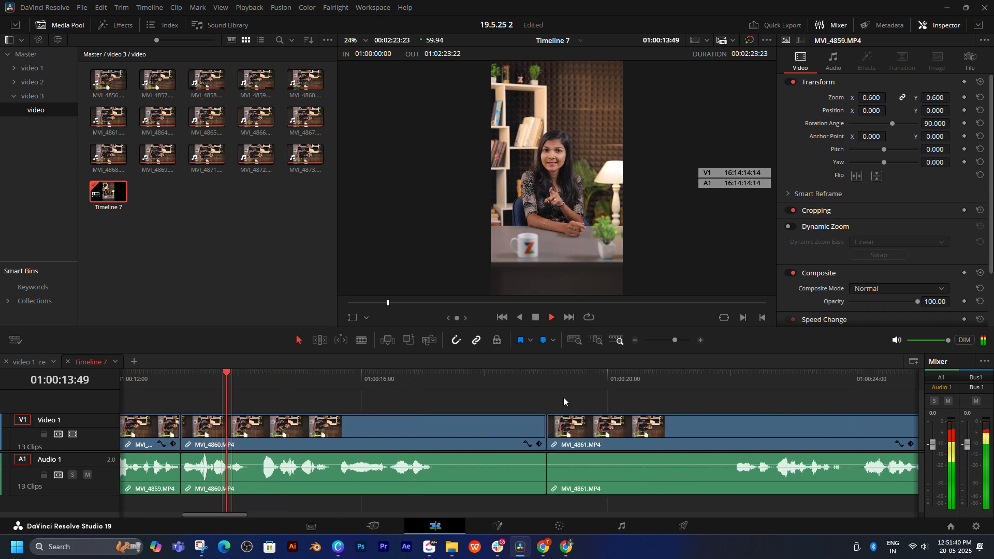
{"action": "left_click", "coordinate": [730, 374]}
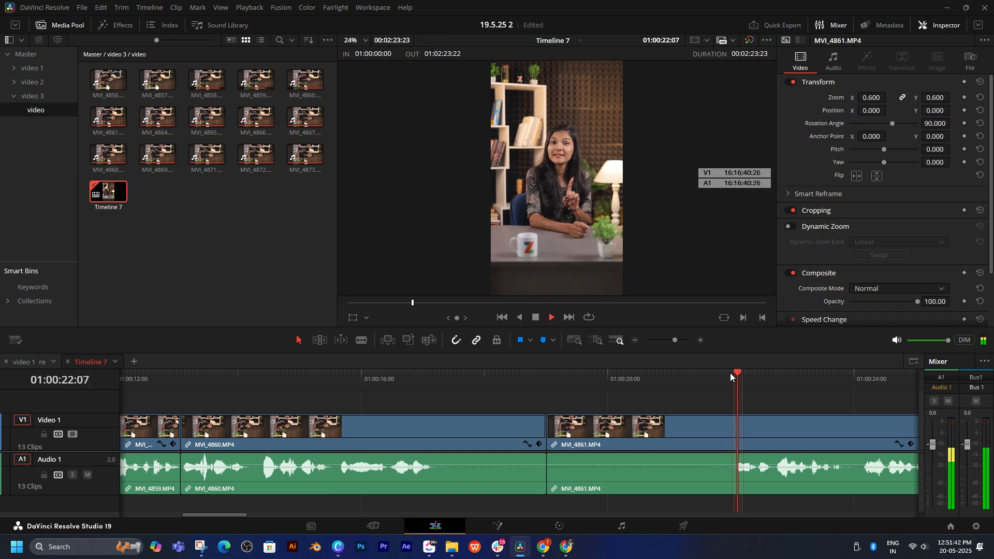
{"action": "left_click_drag", "start_coordinate": [427, 380], "coordinate": [432, 379]}
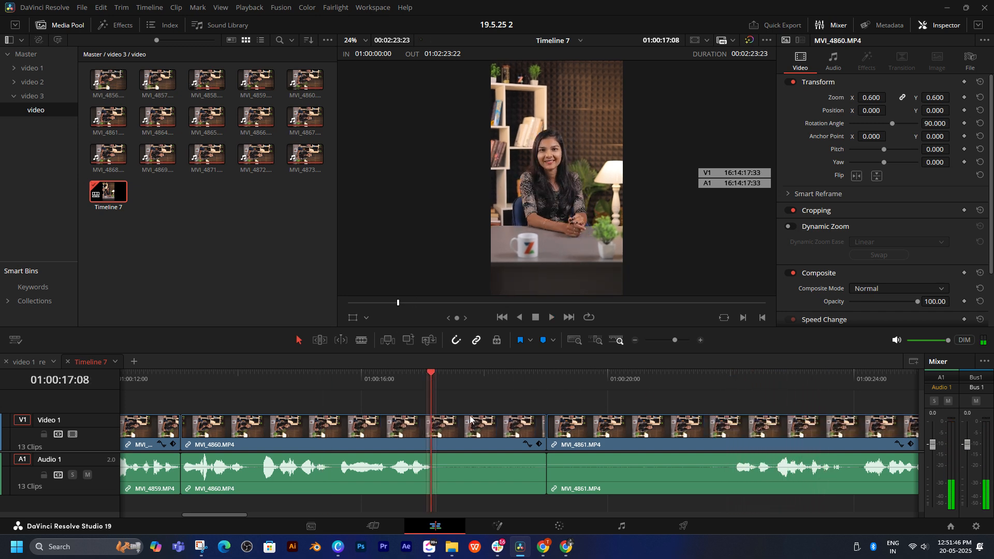
{"action": "key", "text": "ctrl+shift+bracketright"}
Step: Play through MVI_4861 and ripple-trim its silent start up to the speech onset at 01:00:20:10
{"action": "key", "text": "space"}
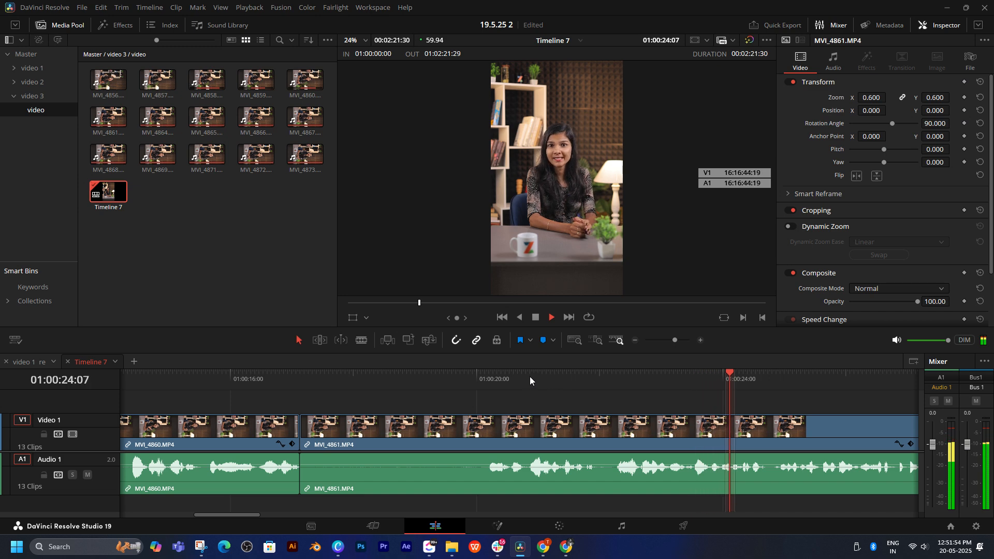
{"action": "left_click", "coordinate": [511, 377]}
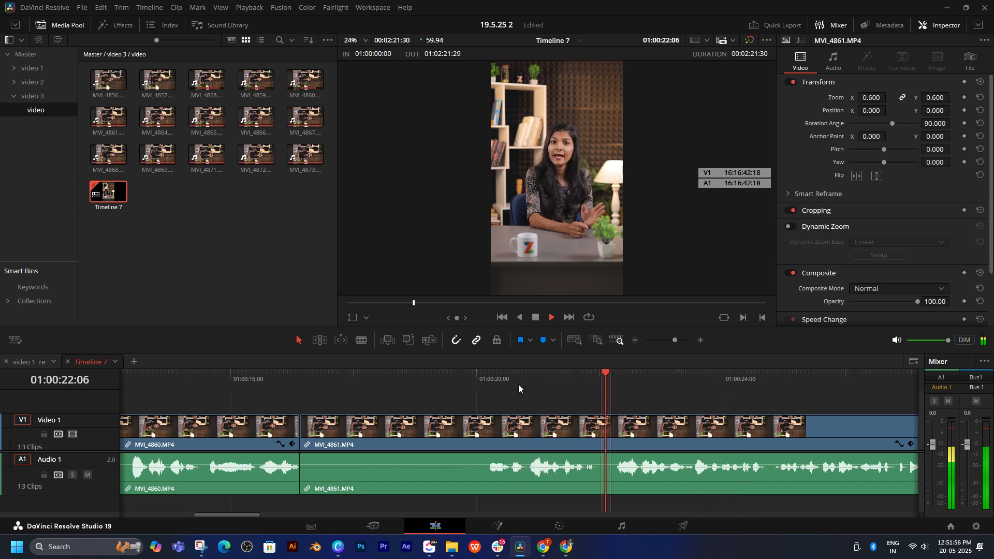
{"action": "key", "text": "space"}
{"action": "left_click_drag", "start_coordinate": [483, 377], "coordinate": [487, 378]}
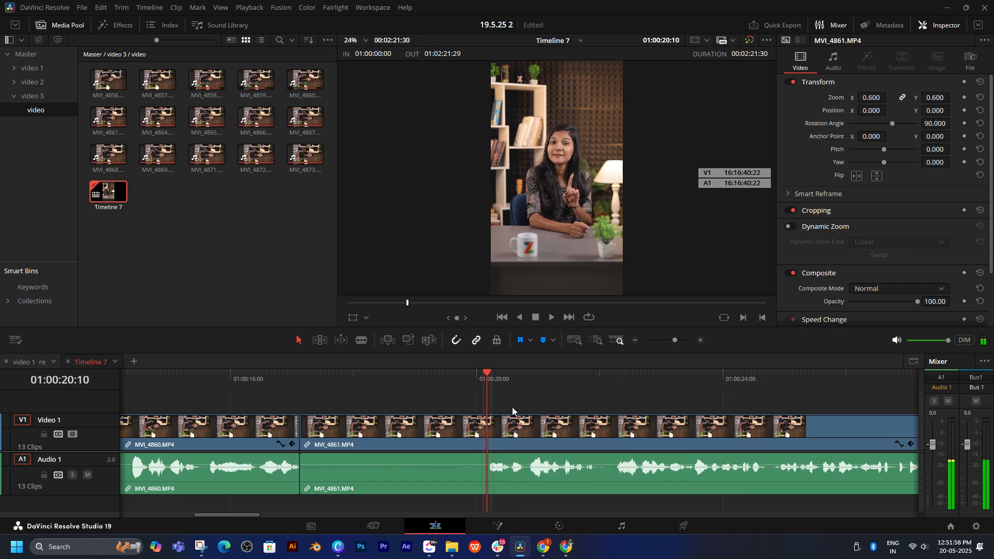
{"action": "key", "text": "ctrl+shift+["}
Step: Play back the cut into MVI_4861 and ripple-trim that clip's silent tail at 01:00:25:54
{"action": "key", "text": "/"}
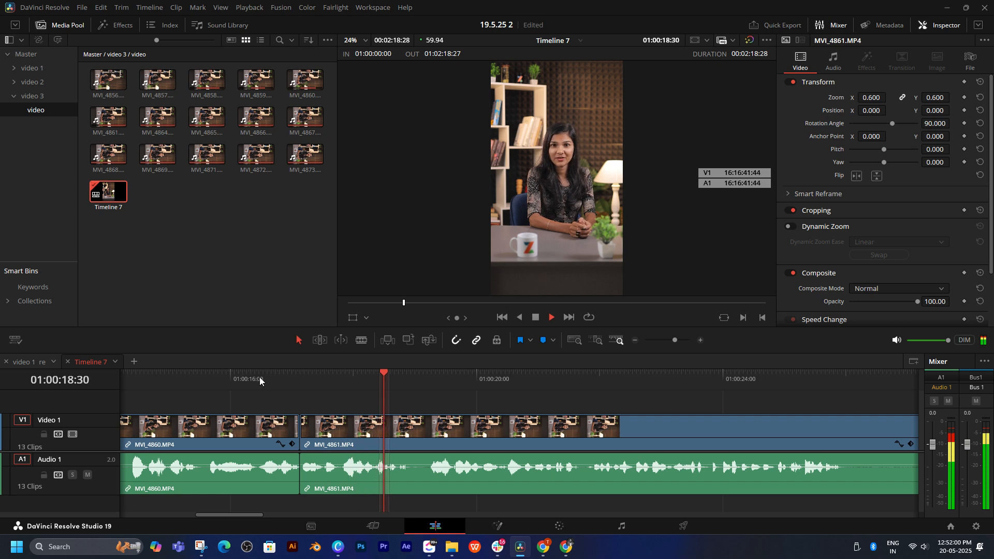
{"action": "left_click", "coordinate": [260, 377]}
{"action": "left_click_drag", "start_coordinate": [550, 408], "coordinate": [473, 405]}
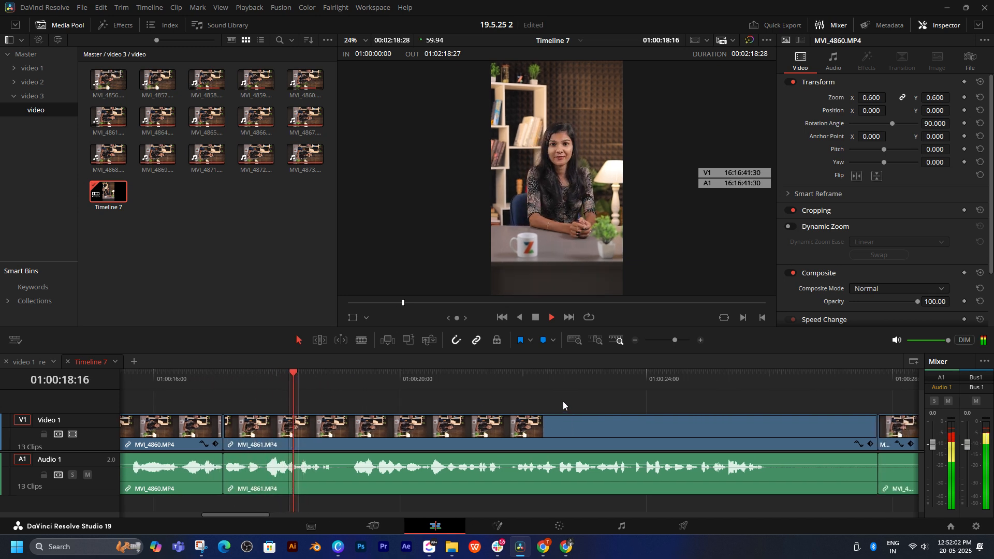
{"action": "left_click", "coordinate": [657, 383]}
{"action": "left_click_drag", "start_coordinate": [840, 436], "coordinate": [465, 423]}
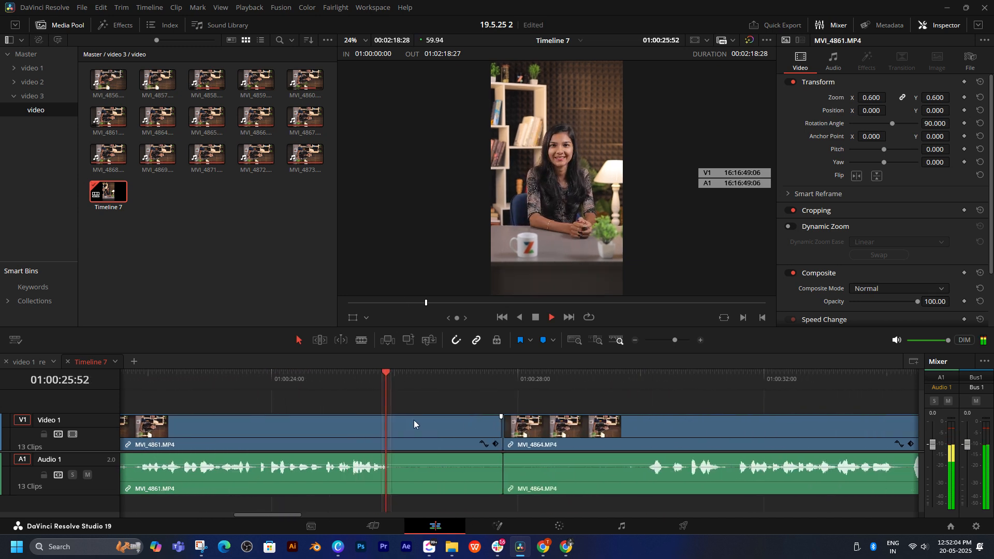
{"action": "key", "text": "space"}
{"action": "key", "text": "ctrl+shift+]"}
Step: Ripple-trim the silent start of MVI_4864 up to the speech onset at 01:00:28:14
{"action": "key", "text": "space"}
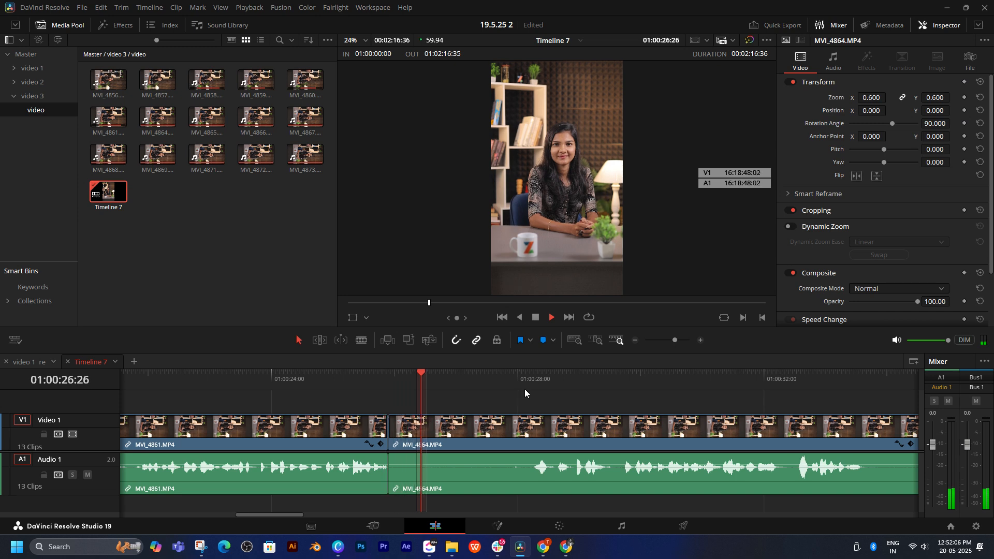
{"action": "left_click", "coordinate": [531, 381]}
{"action": "left_click", "coordinate": [532, 380]}
{"action": "key", "text": "space"}
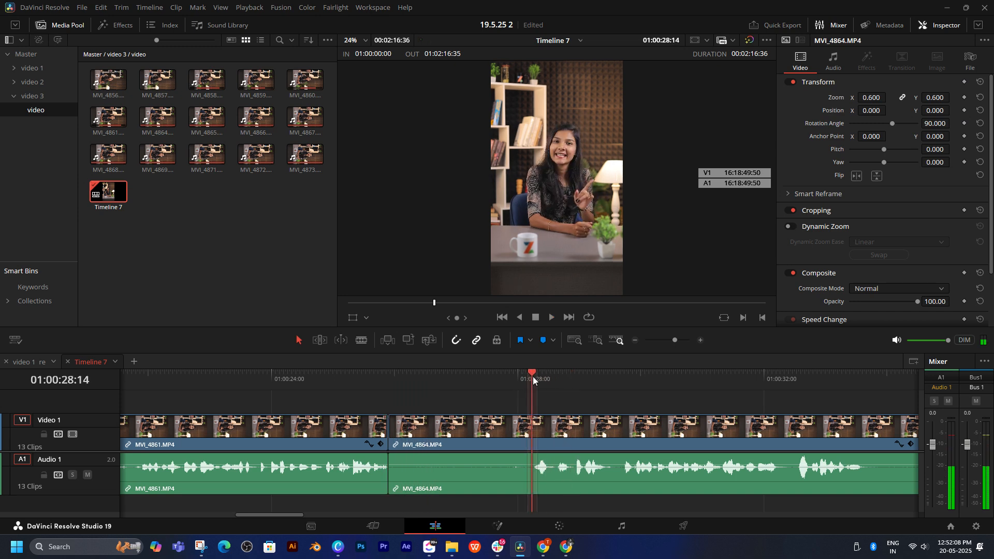
{"action": "key", "text": "ctrl+shift+["}
Step: Play back MVI_4864 and ripple-trim its end at 01:00:31:19, after the first spoken passage
{"action": "key", "text": "space"}
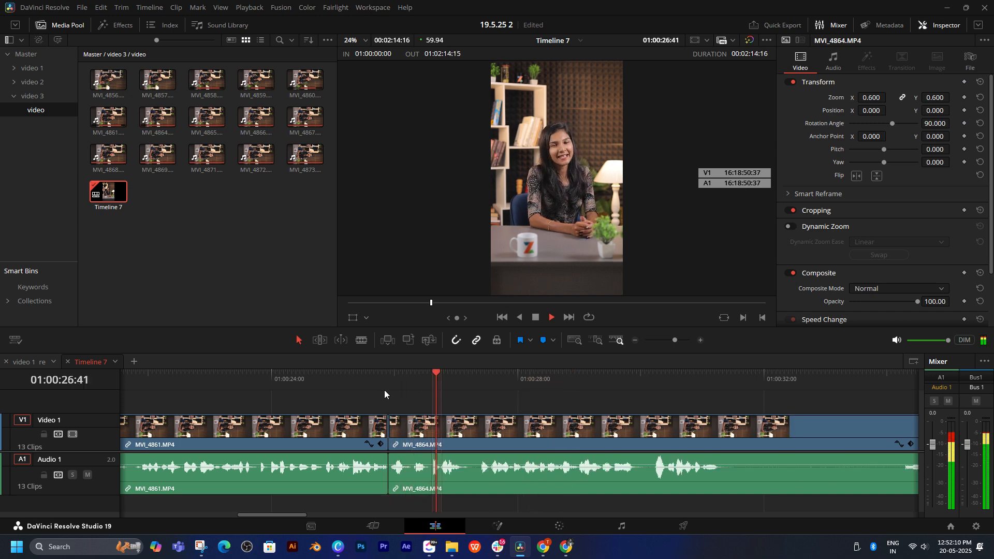
{"action": "left_click", "coordinate": [366, 383]}
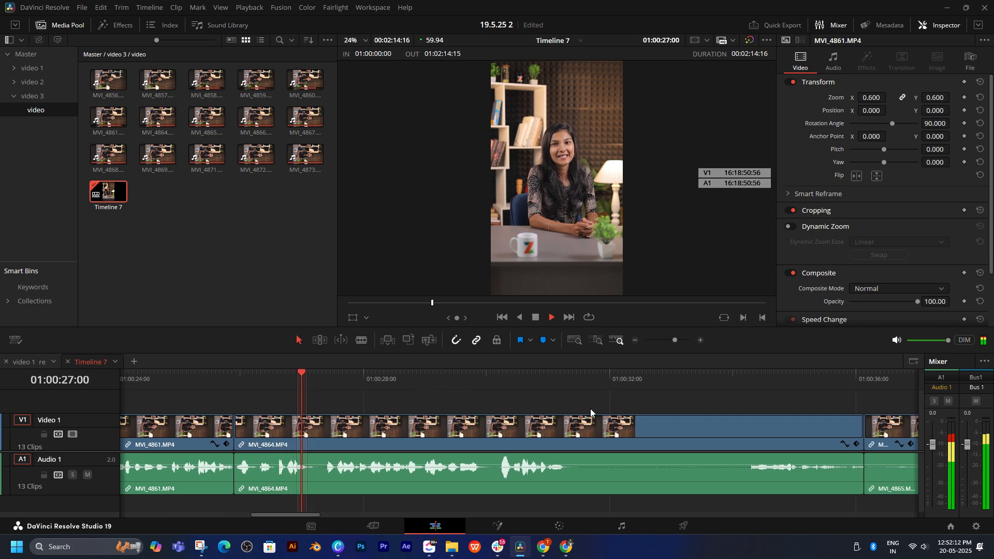
{"action": "left_click", "coordinate": [383, 382]}
{"action": "key", "text": "space"}
{"action": "left_click", "coordinate": [423, 380]}
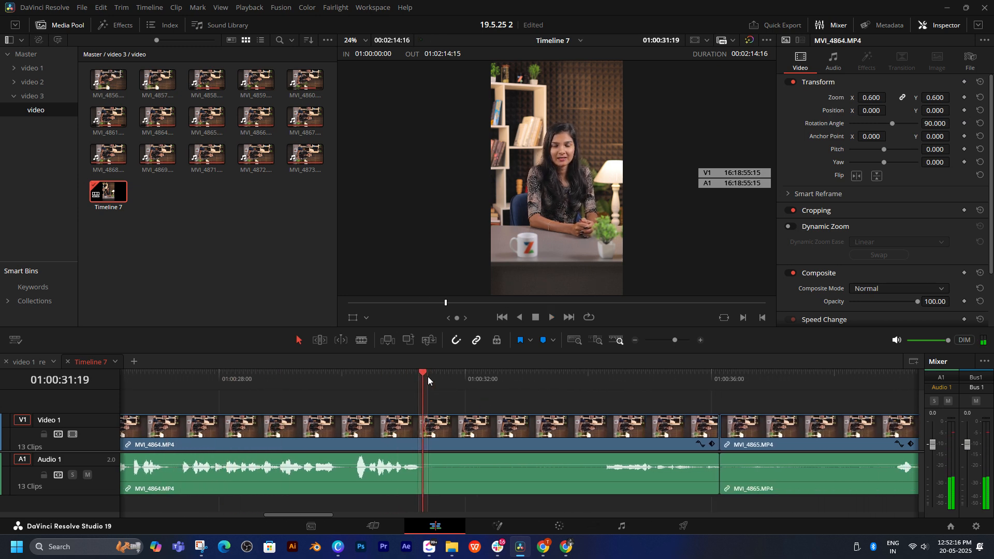
{"action": "key", "text": "ctrl+shift+]"}
Step: Play the opening speech of MVI_4865 to compare this take with the preceding clip, MVI_4864
{"action": "key", "text": "space"}
{"action": "key", "text": "space"}
{"action": "key", "text": "space"}
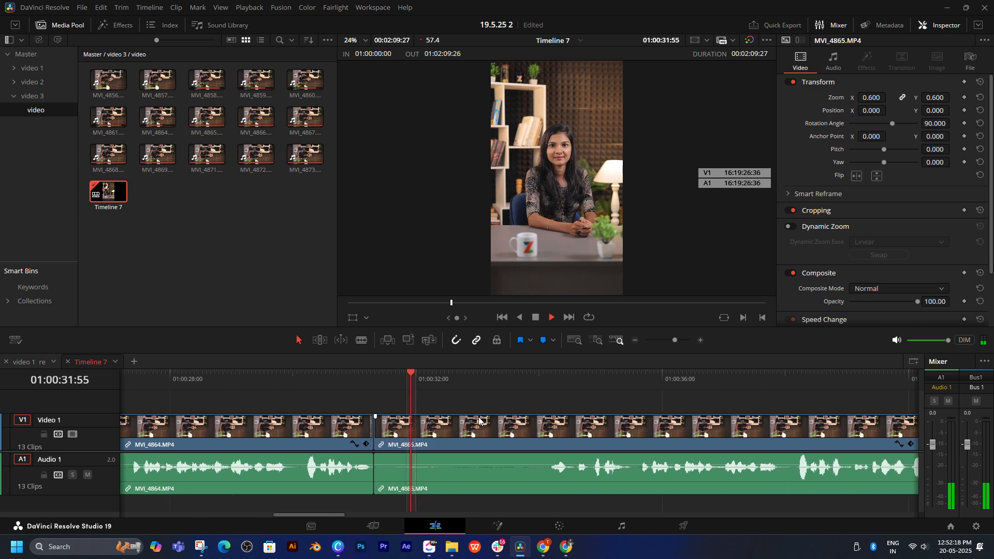
{"action": "key", "text": "space"}
{"action": "left_click", "coordinate": [526, 383]}
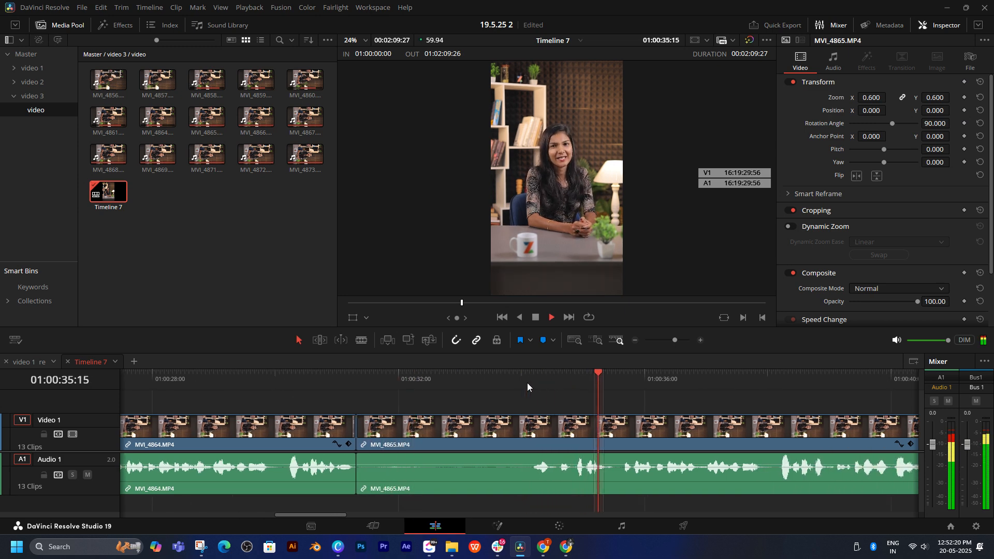
{"action": "left_click", "coordinate": [528, 383]}
{"action": "key", "text": "ctrl+minus"}
Step: Replay the start of MVI_4864, delete the clip, and close the gap it leaves before MVI_4865
{"action": "left_click", "coordinate": [270, 378]}
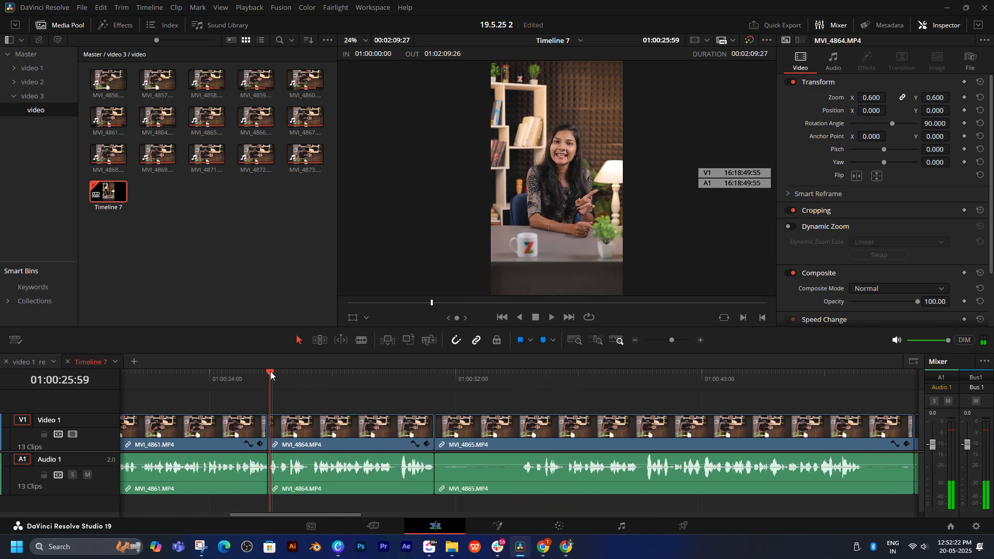
{"action": "key", "text": "space"}
{"action": "left_click", "coordinate": [346, 436]}
{"action": "key", "text": "space"}
{"action": "key", "text": "BackSpace"}
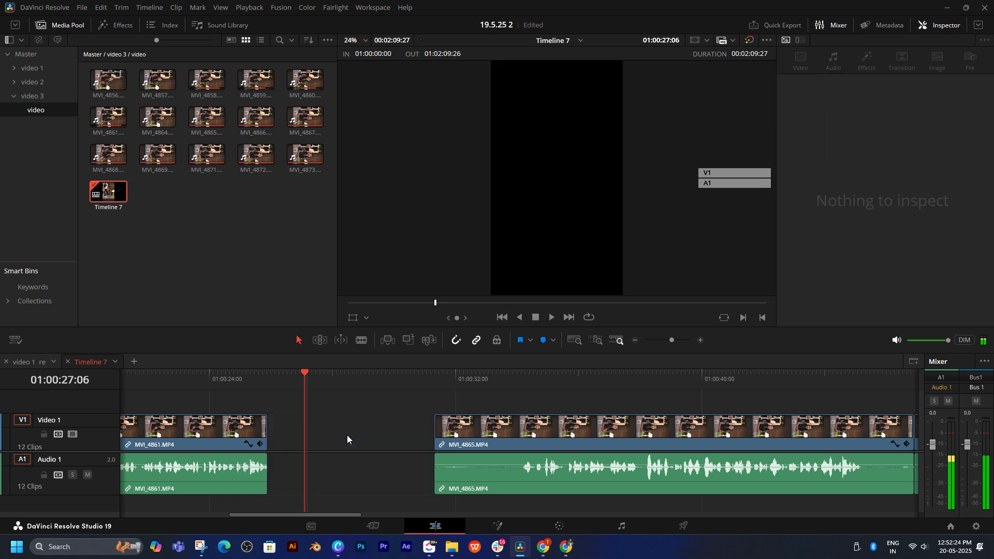
{"action": "left_click", "coordinate": [345, 430]}
{"action": "key", "text": "BackSpace"}
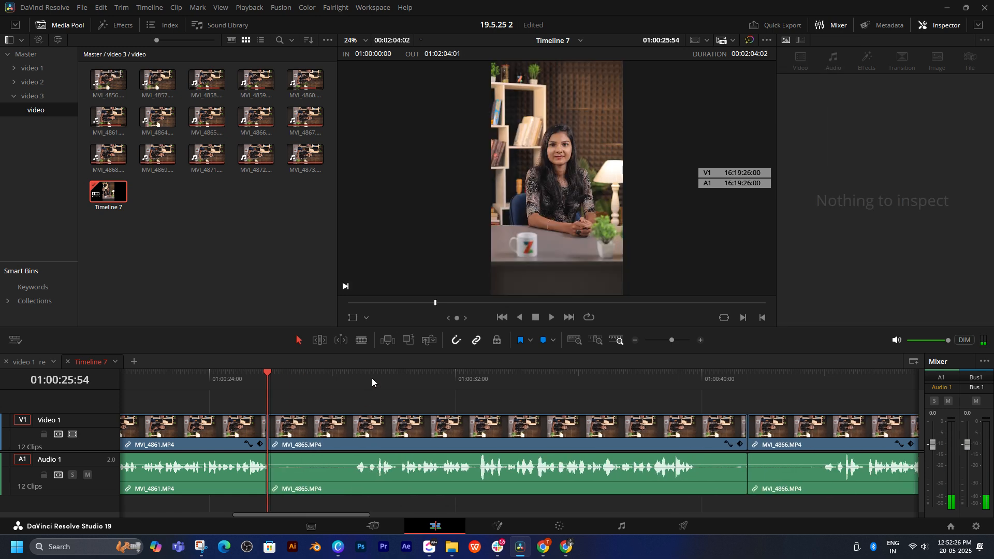
Step: Ripple-trim the silent start of MVI_4865 up to the speech onset at 01:00:28:46 and replay the cut from MVI_4861
{"action": "left_click", "coordinate": [362, 374]}
{"action": "left_click", "coordinate": [356, 375]}
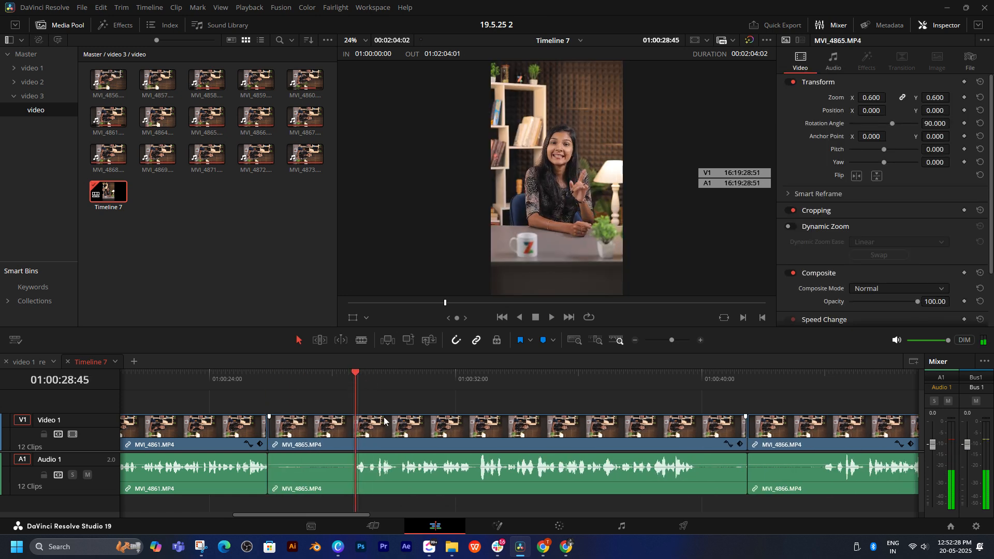
{"action": "key", "text": "space"}
{"action": "left_click_drag", "start_coordinate": [354, 374], "coordinate": [357, 374]}
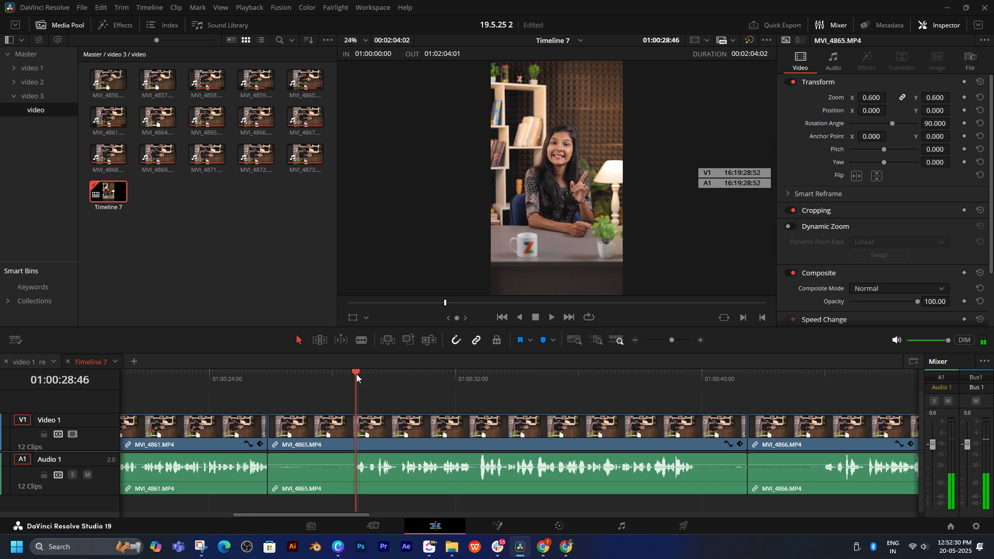
{"action": "key", "text": "ctrl+shift+["}
{"action": "key", "text": "space"}
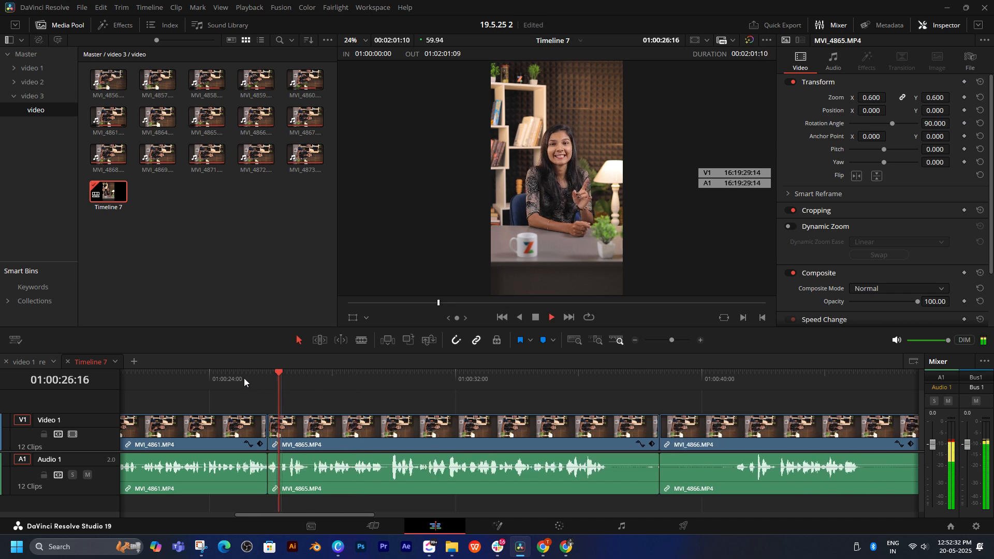
{"action": "left_click", "coordinate": [244, 375]}
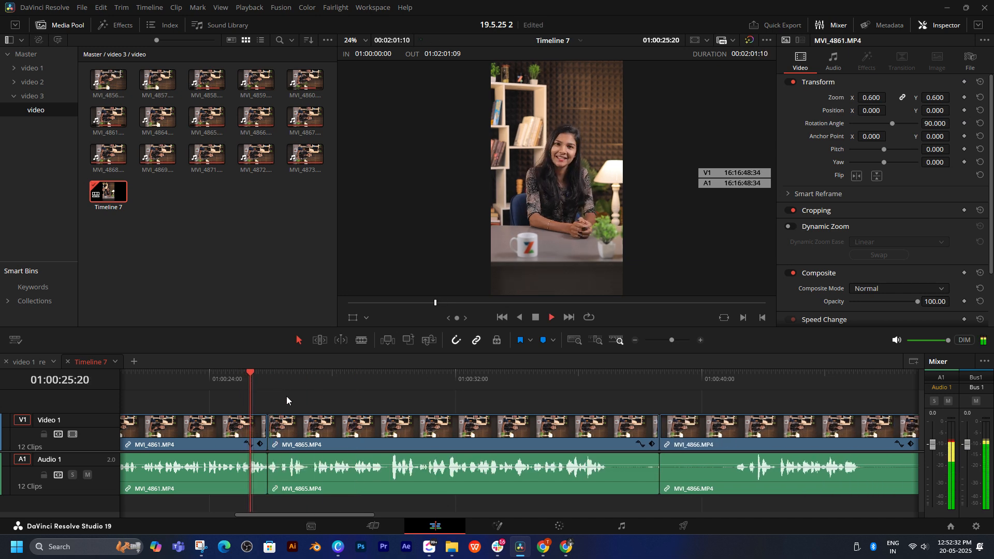
Step: Play through MVI_4865 and ripple-trim its end at 01:00:36:55, just after the last spoken words
{"action": "left_click", "coordinate": [488, 380]}
{"action": "left_click", "coordinate": [390, 381]}
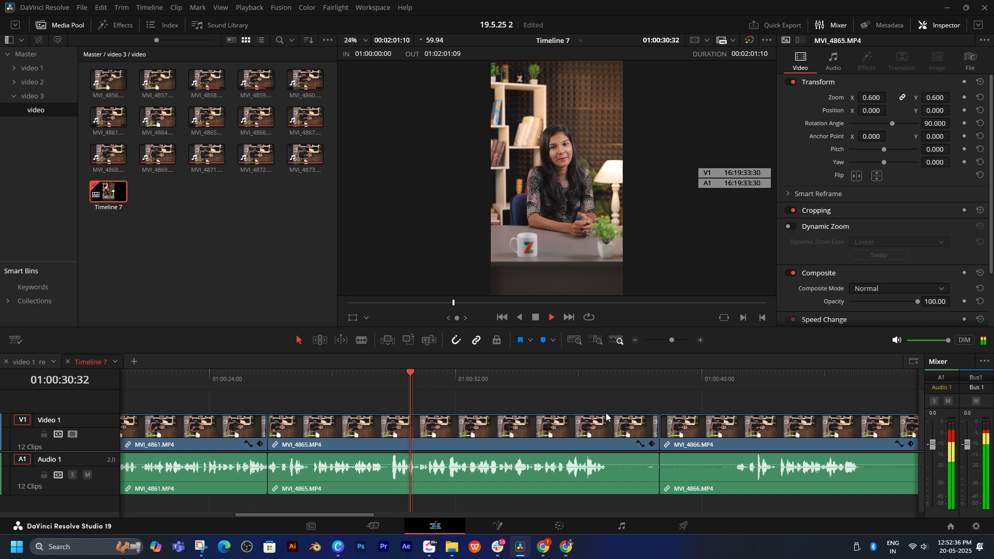
{"action": "scroll", "coordinate": [551, 408], "scroll_direction": "right", "scroll_amount": 1}
{"action": "scroll", "coordinate": [409, 403], "scroll_direction": "right", "scroll_amount": 8}
{"action": "left_click", "coordinate": [359, 378]}
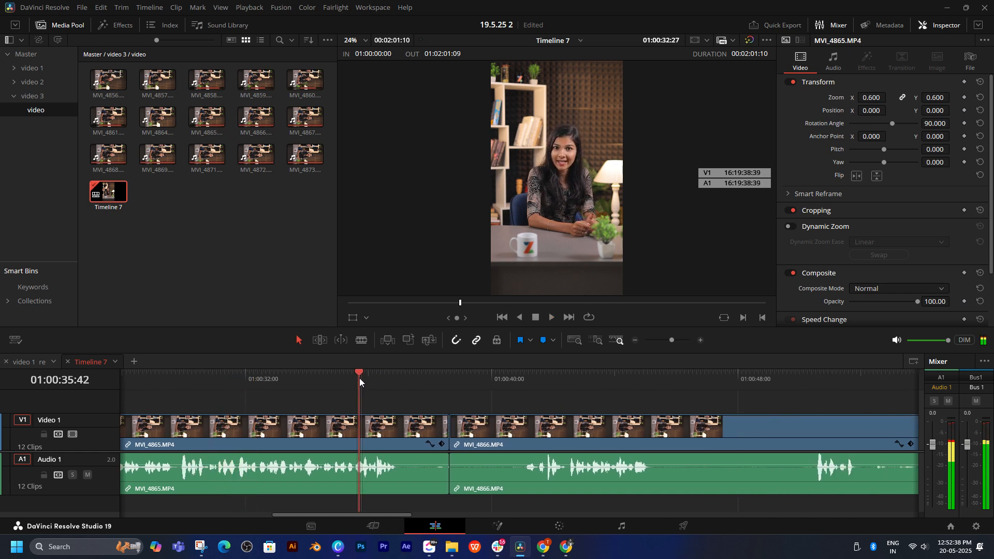
{"action": "scroll", "coordinate": [477, 409], "scroll_direction": "left", "scroll_amount": 3}
{"action": "key", "text": "space"}
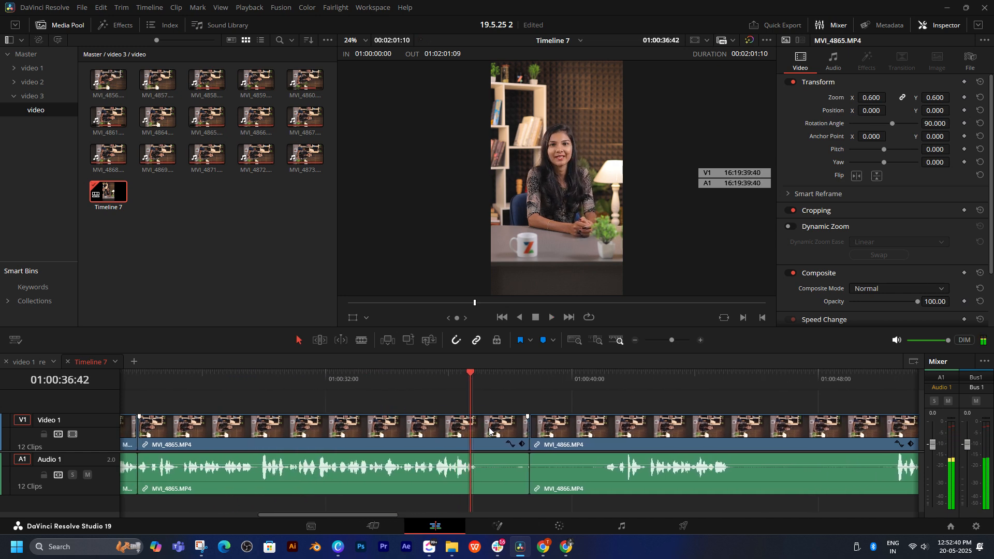
{"action": "left_click", "coordinate": [478, 378]}
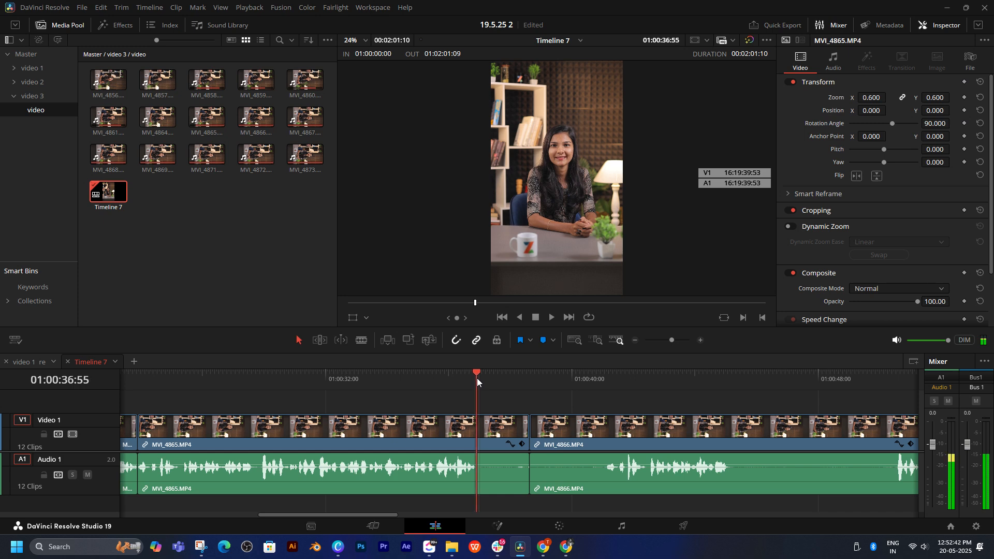
{"action": "key", "text": "ctrl+shift+]"}
Step: Play the speech in MVI_4866 and sample the opening of MVI_4867 to compare the takes
{"action": "key", "text": "space"}
{"action": "scroll", "coordinate": [498, 403], "scroll_direction": "right", "scroll_amount": 2}
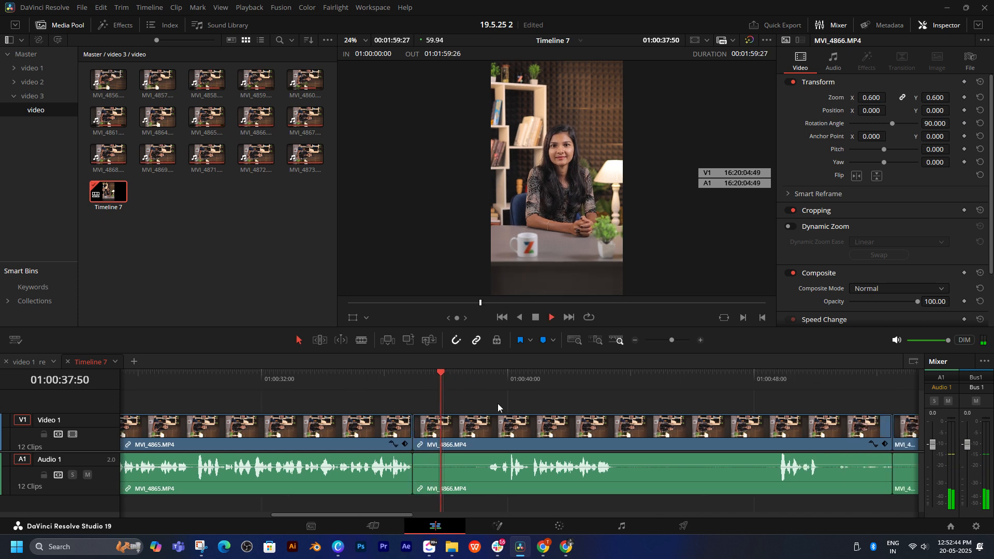
{"action": "left_click", "coordinate": [498, 378]}
{"action": "key", "text": "space"}
{"action": "scroll", "coordinate": [533, 395], "scroll_direction": "right", "scroll_amount": 2}
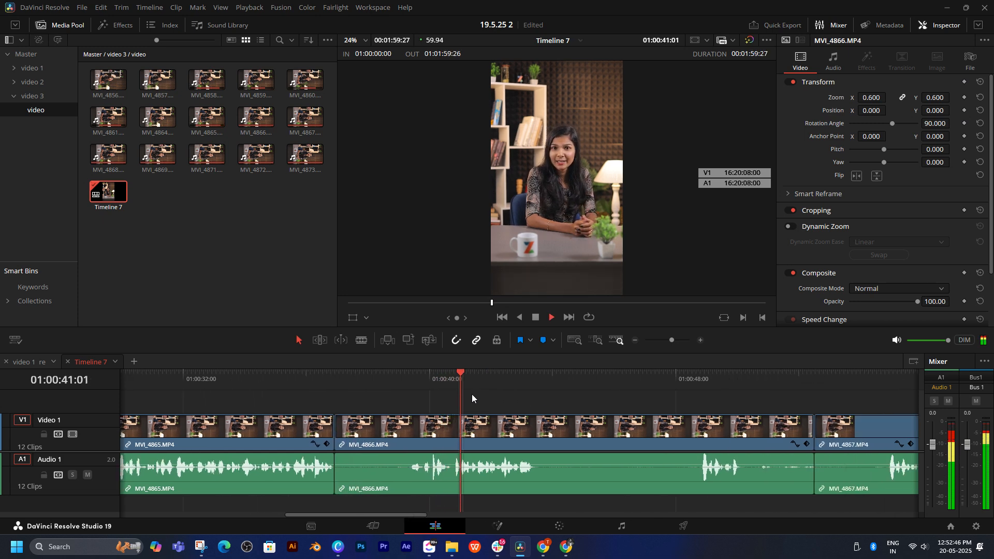
{"action": "scroll", "coordinate": [595, 411], "scroll_direction": "right", "scroll_amount": 3}
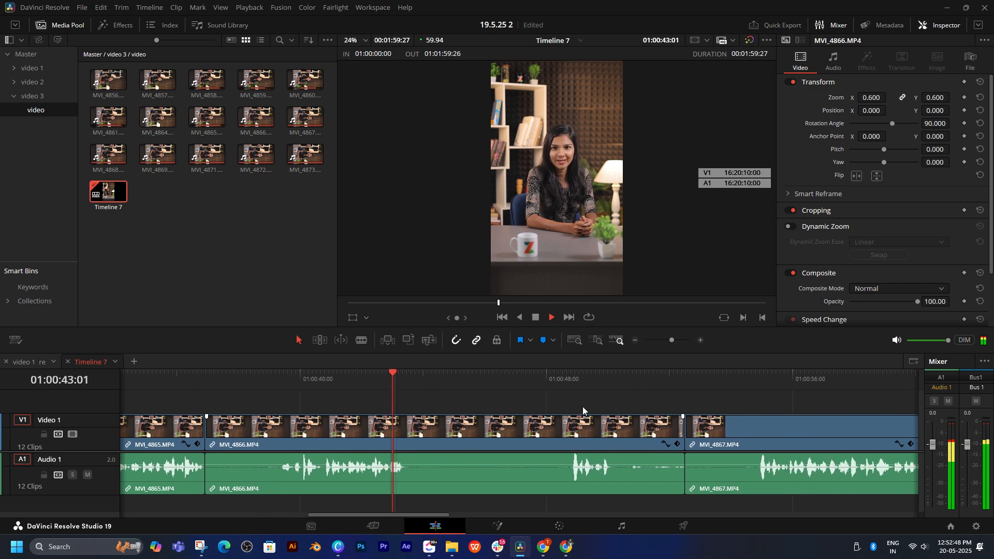
{"action": "left_click", "coordinate": [694, 371]}
{"action": "left_click", "coordinate": [693, 373]}
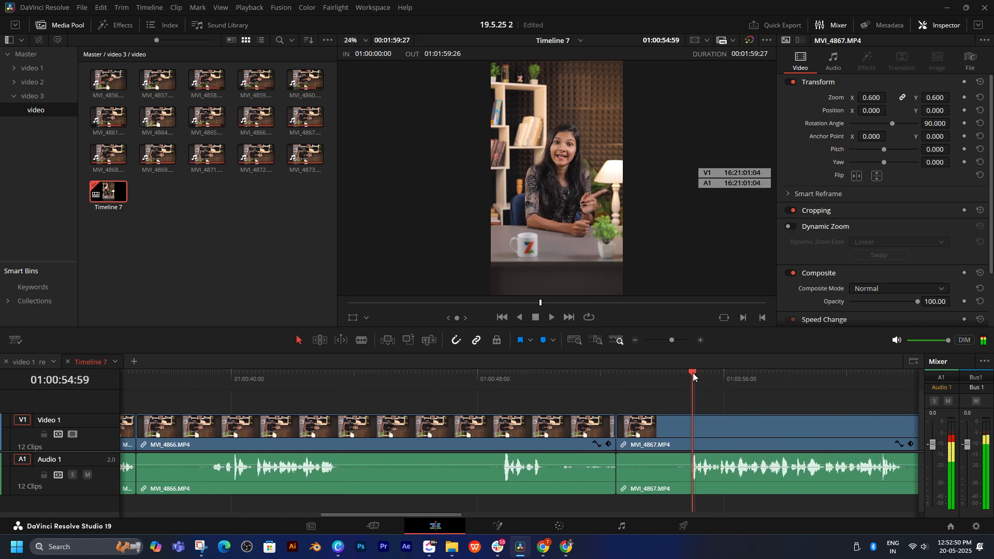
Step: Ripple-trim the silent start of MVI_4866 up to the speech onset at 01:00:39:22
{"action": "scroll", "coordinate": [474, 404], "scroll_direction": "left", "scroll_amount": 3}
{"action": "left_click", "coordinate": [343, 379]}
{"action": "scroll", "coordinate": [430, 388], "scroll_direction": "left", "scroll_amount": 2}
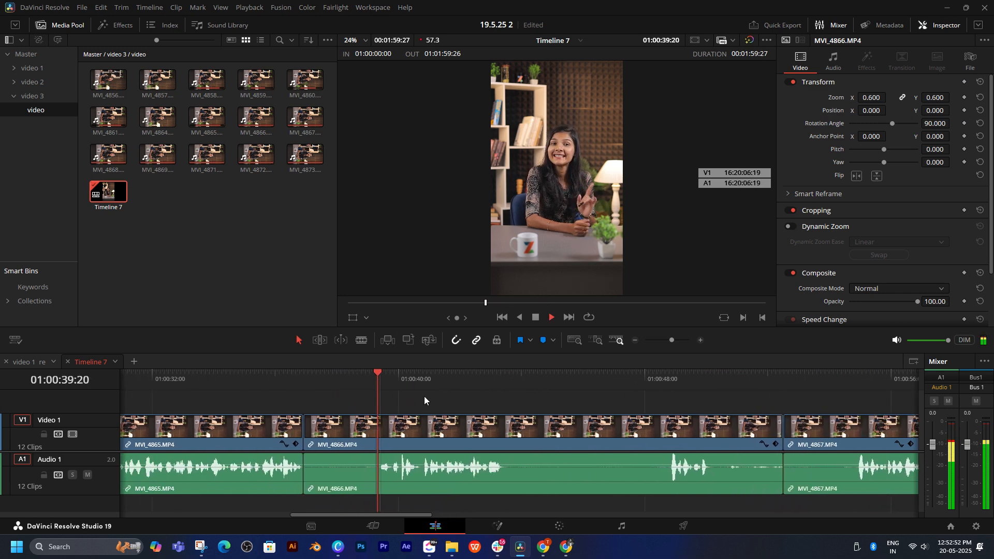
{"action": "left_click", "coordinate": [437, 375]}
{"action": "key", "text": "space"}
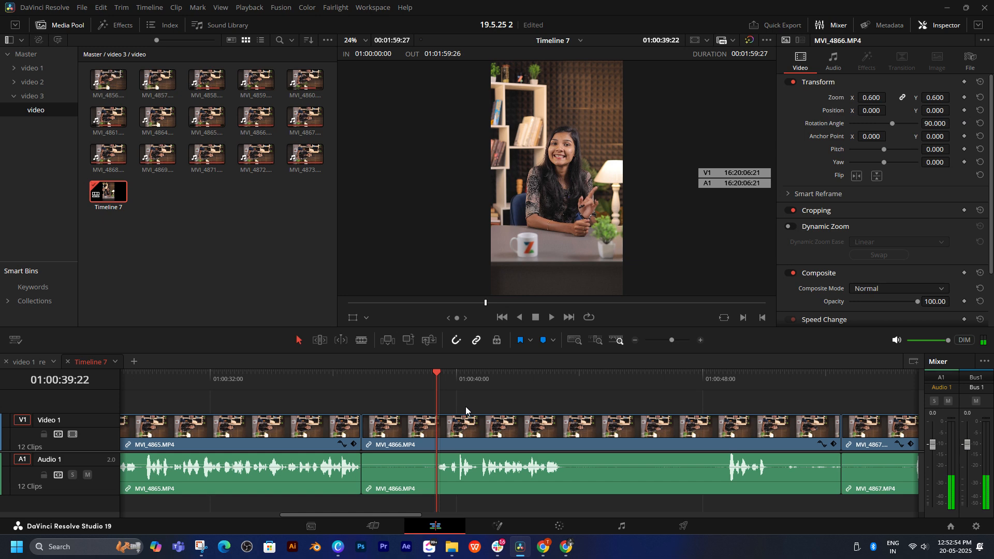
{"action": "key", "text": "ctrl+shift+["}
{"action": "key", "text": "space"}
Step: Replay MVI_4865 from its start and sample MVI_4867 to compare their spoken content with MVI_4866
{"action": "key", "text": "space"}
{"action": "scroll", "coordinate": [222, 403], "scroll_direction": "left", "scroll_amount": 3}
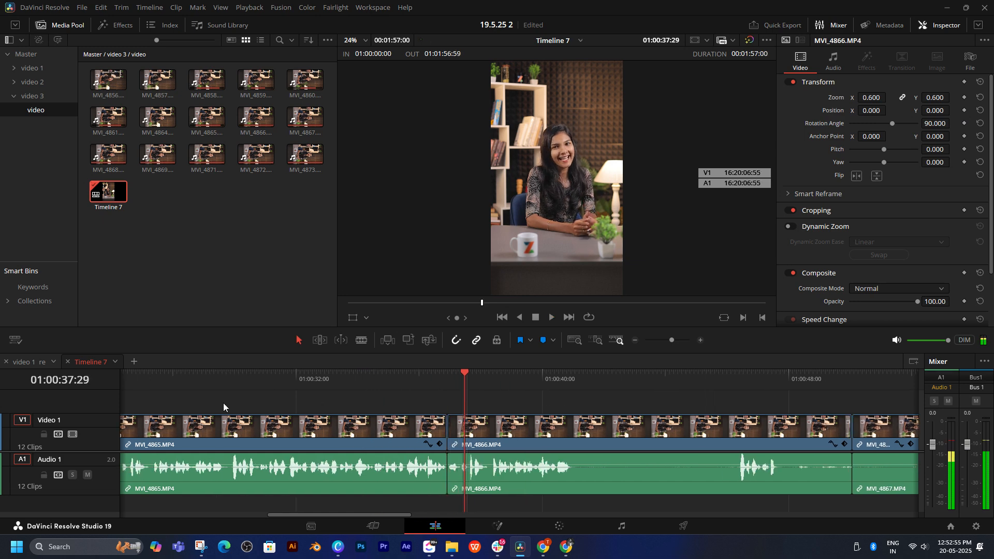
{"action": "left_click", "coordinate": [227, 371]}
{"action": "key", "text": "space"}
{"action": "scroll", "coordinate": [248, 393], "scroll_direction": "left", "scroll_amount": 3}
{"action": "left_click", "coordinate": [220, 377]}
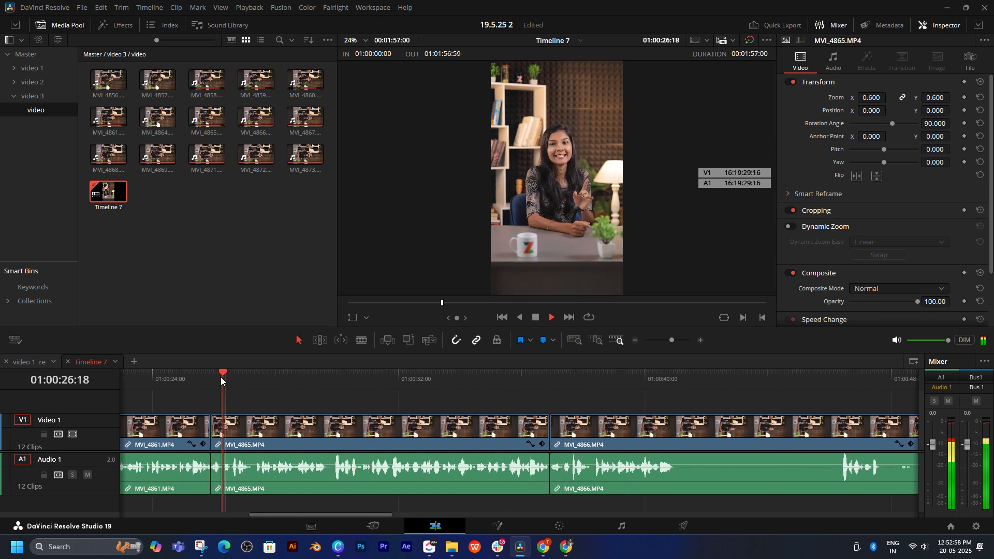
{"action": "left_click", "coordinate": [398, 425]}
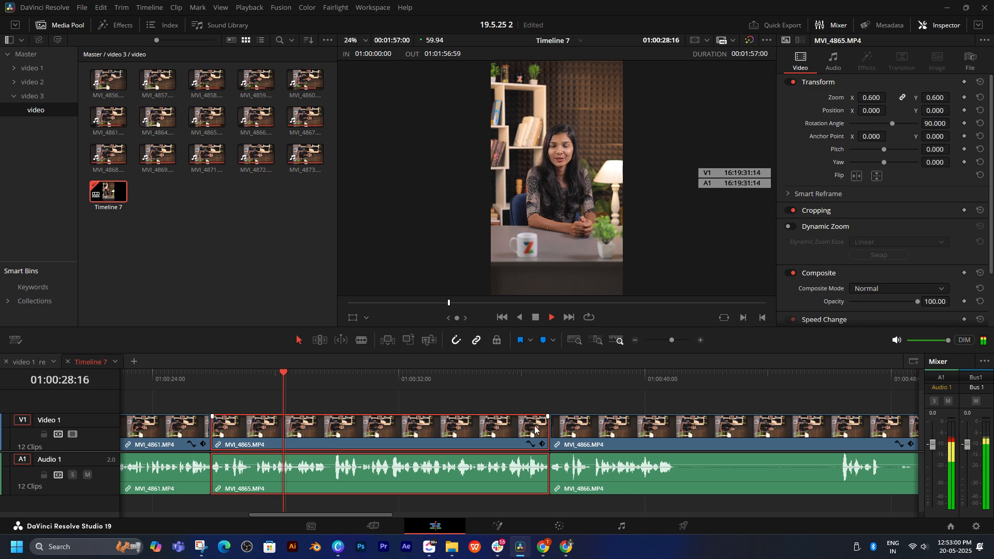
{"action": "scroll", "coordinate": [620, 432], "scroll_direction": "right", "scroll_amount": 1}
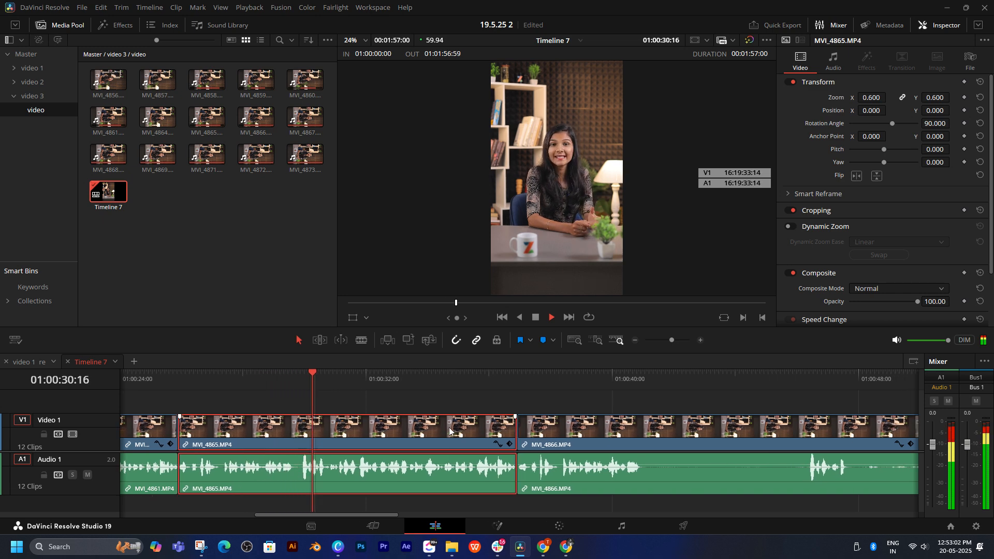
{"action": "scroll", "coordinate": [450, 428], "scroll_direction": "right", "scroll_amount": 3}
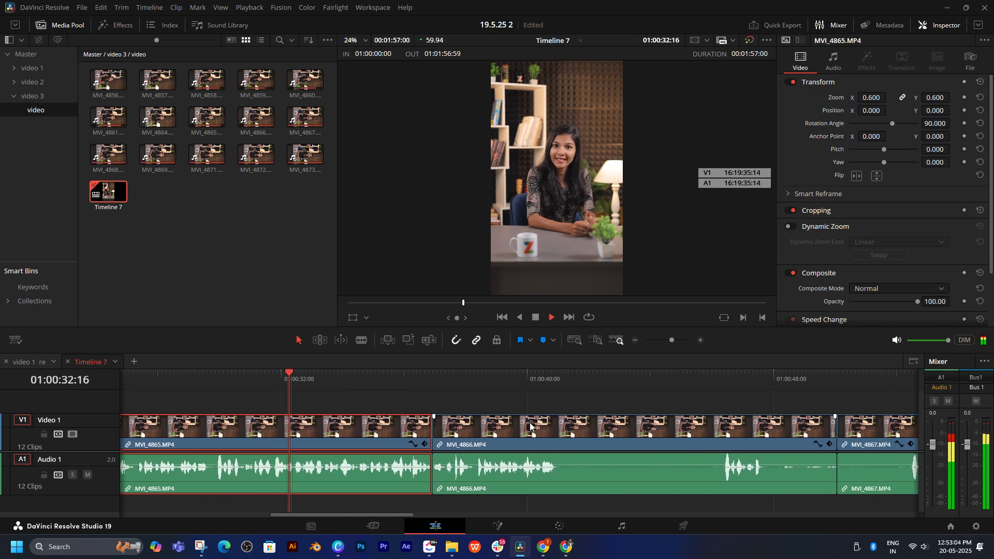
{"action": "scroll", "coordinate": [530, 423], "scroll_direction": "down", "scroll_amount": 1}
{"action": "scroll", "coordinate": [538, 414], "scroll_direction": "right", "scroll_amount": 8}
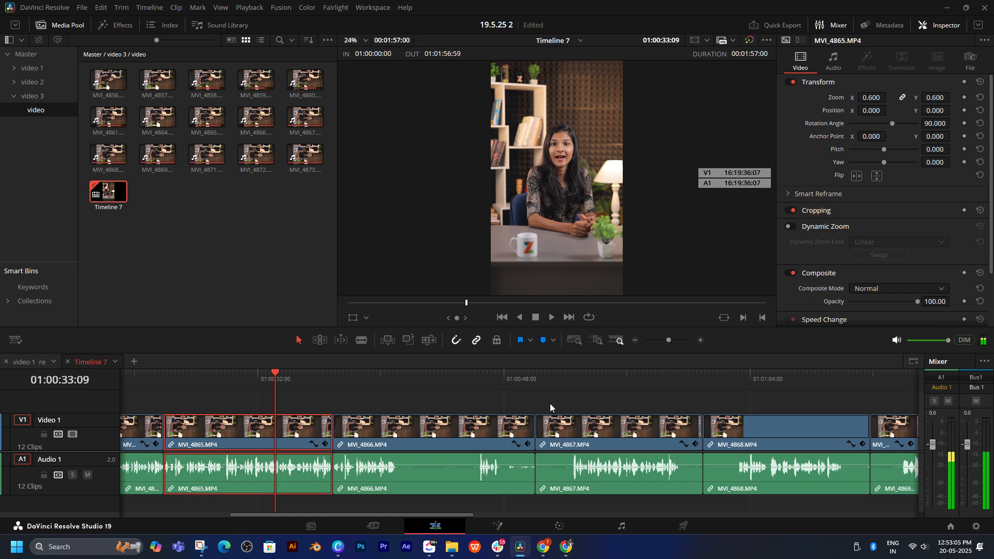
{"action": "left_click", "coordinate": [570, 379]}
{"action": "key", "text": "space"}
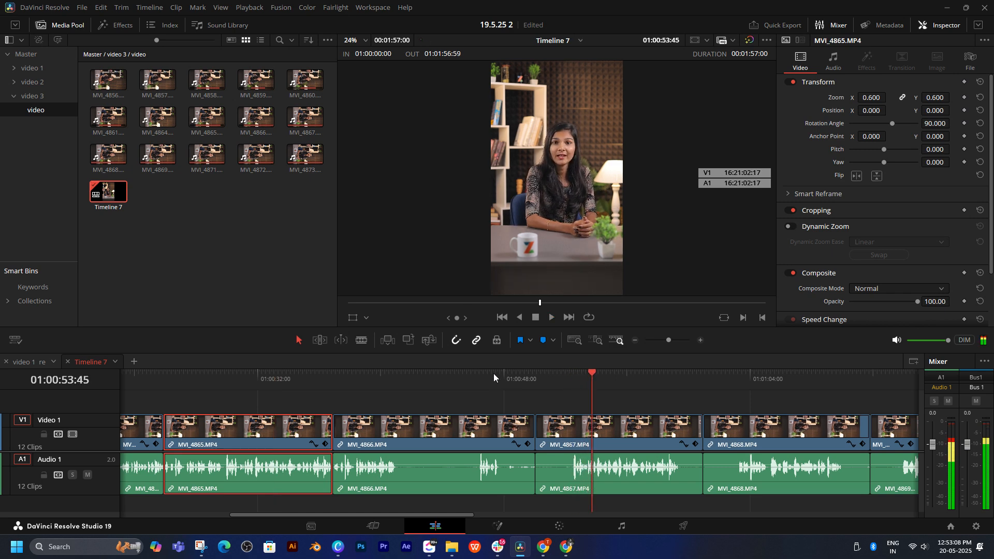
Step: Play the end of the first spoken passage in MVI_4866 and ripple-trim the clip's end at about 01:00:40:58
{"action": "left_click", "coordinate": [386, 375]}
{"action": "scroll", "coordinate": [525, 376], "scroll_direction": "up", "scroll_amount": 1}
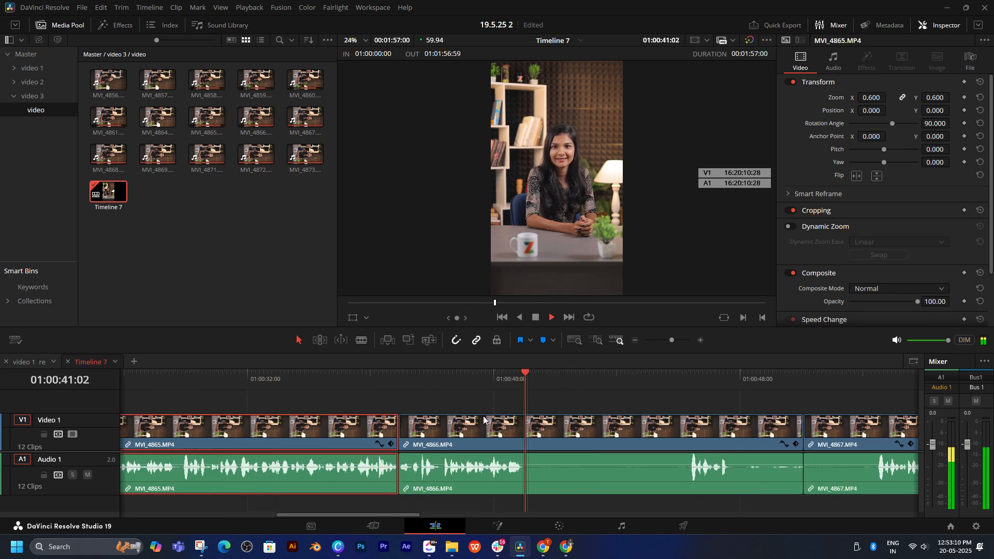
{"action": "left_click", "coordinate": [523, 378]}
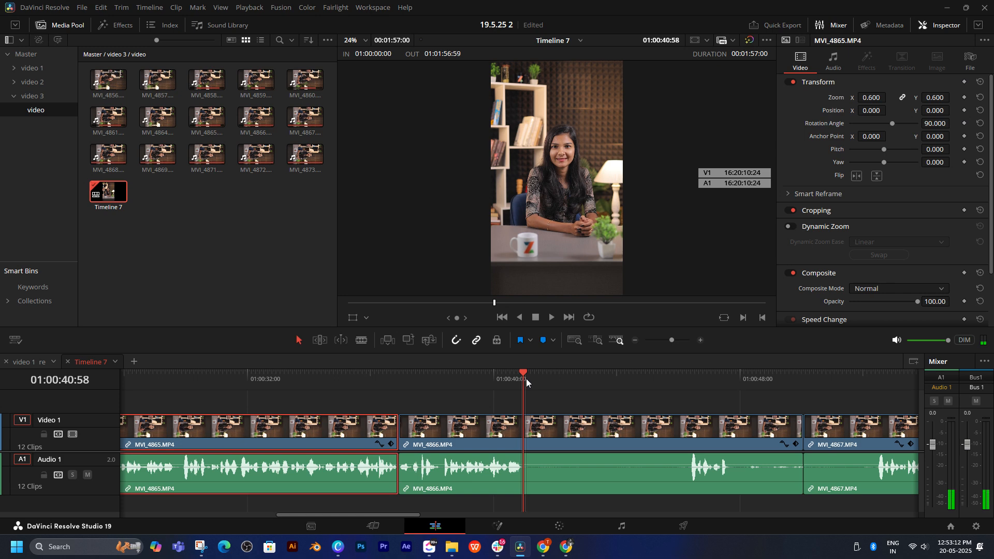
{"action": "key", "text": "space"}
{"action": "left_click_drag", "start_coordinate": [525, 380], "coordinate": [524, 380]}
{"action": "key", "text": "ctrl+shift+]"}
Step: Ripple-trim the silent start of MVI_4867 up to the speech onset at 01:00:43:22 and replay the cut from MVI_4866
{"action": "key", "text": "space"}
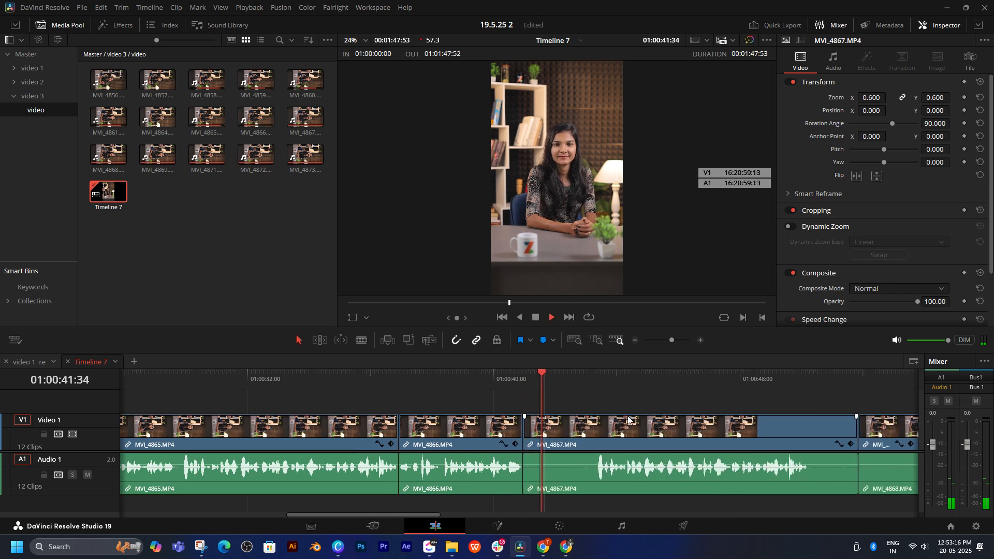
{"action": "left_click", "coordinate": [505, 377]}
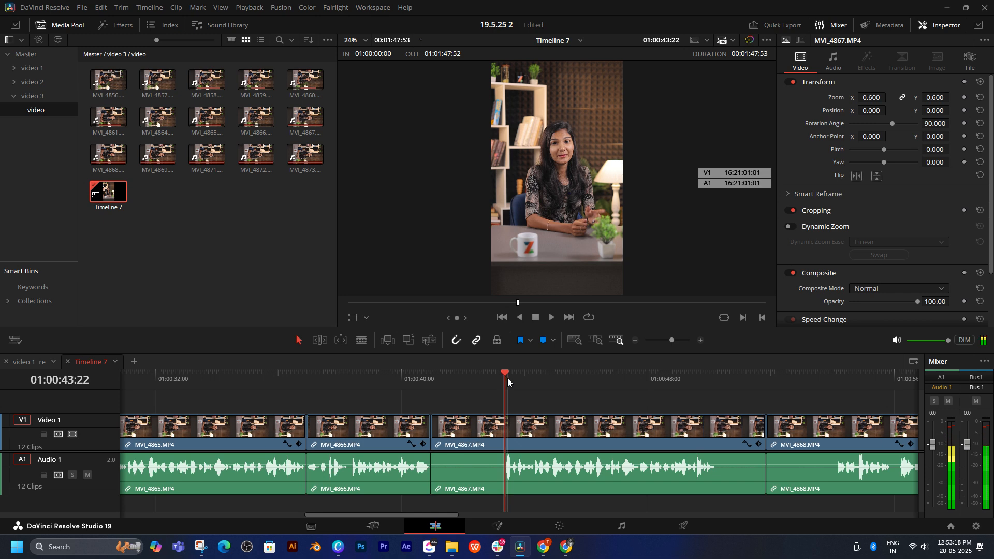
{"action": "key", "text": "ctrl+shift+["}
{"action": "key", "text": "space"}
{"action": "left_click", "coordinate": [415, 381]}
{"action": "key", "text": "space"}
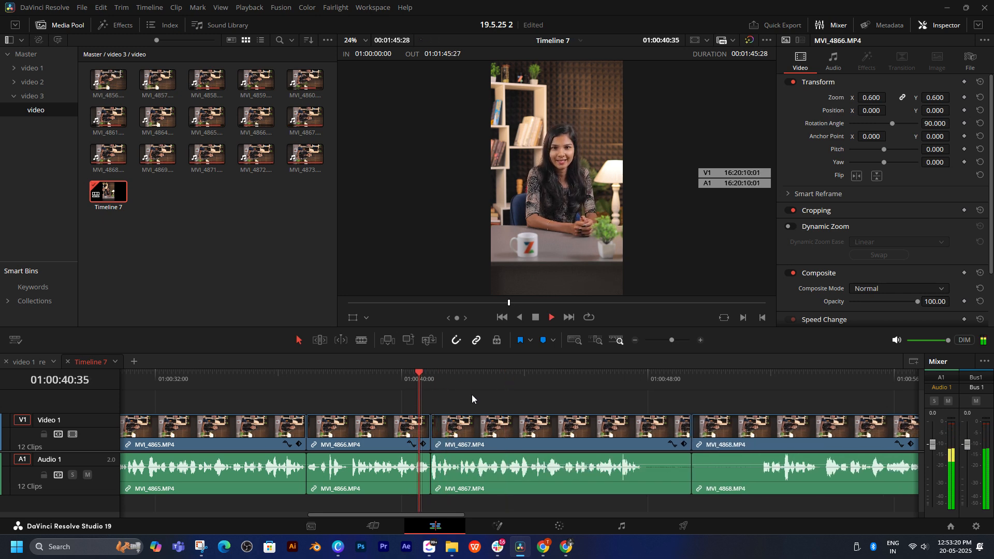
Step: Delete the clip MVI_4865 and close the gap it leaves before MVI_4866
{"action": "key", "text": "space"}
{"action": "scroll", "coordinate": [415, 420], "scroll_direction": "left", "scroll_amount": 3}
{"action": "left_click", "coordinate": [342, 429]}
{"action": "key", "text": "BackSpace"}
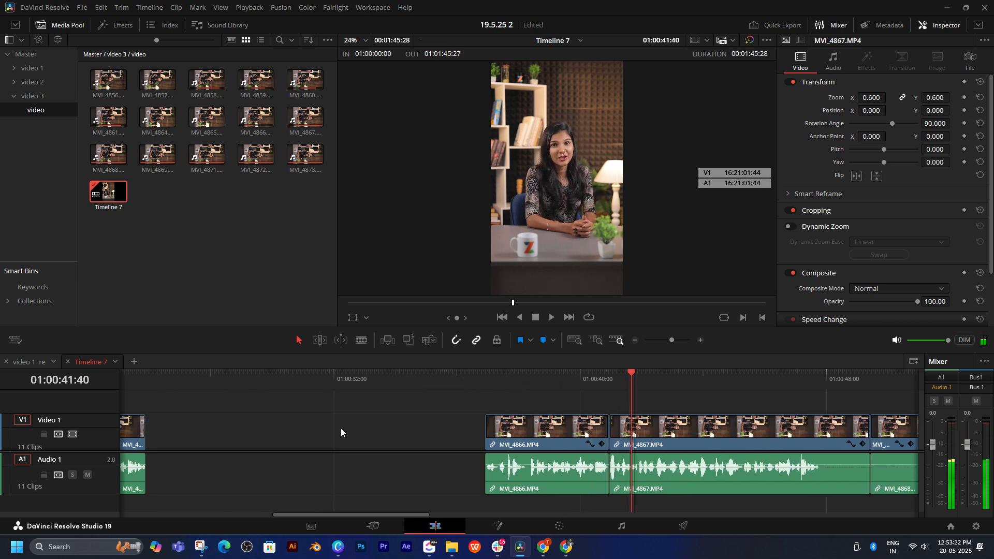
{"action": "left_click", "coordinate": [338, 428]}
{"action": "key", "text": "BackSpace"}
Step: Play the last words of MVI_4867 and ripple-trim the silence from the clip's end
{"action": "key", "text": "space"}
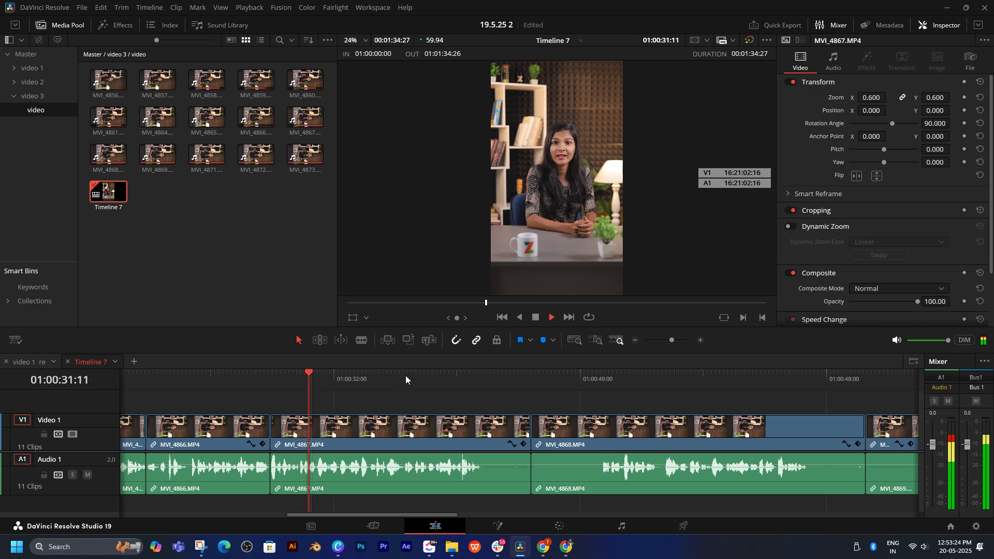
{"action": "left_click", "coordinate": [423, 376]}
{"action": "scroll", "coordinate": [452, 405], "scroll_direction": "right", "scroll_amount": 2}
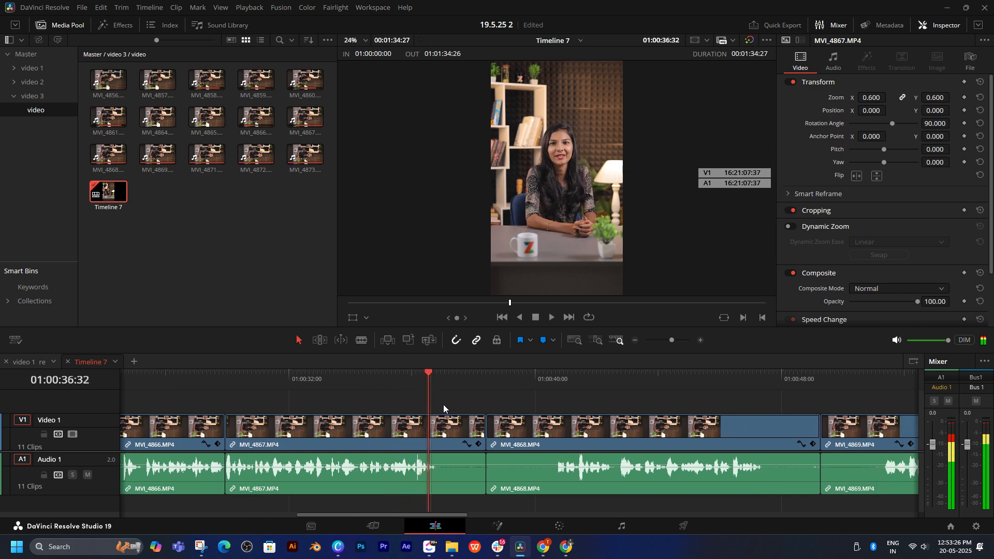
{"action": "key", "text": "space"}
{"action": "key", "text": "ctrl+shift+]"}
Step: Ripple-trim the silent start of MVI_4868 up to its speech onset and replay the cut from MVI_4867
{"action": "key", "text": "space"}
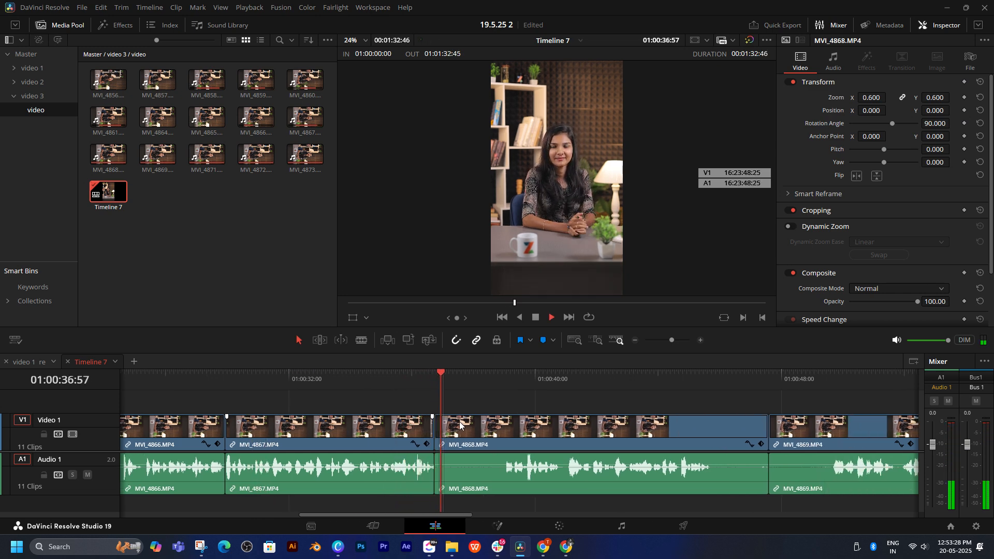
{"action": "left_click_drag", "start_coordinate": [508, 377], "coordinate": [506, 377]}
{"action": "key", "text": "ctrl+shift+["}
{"action": "key", "text": "space"}
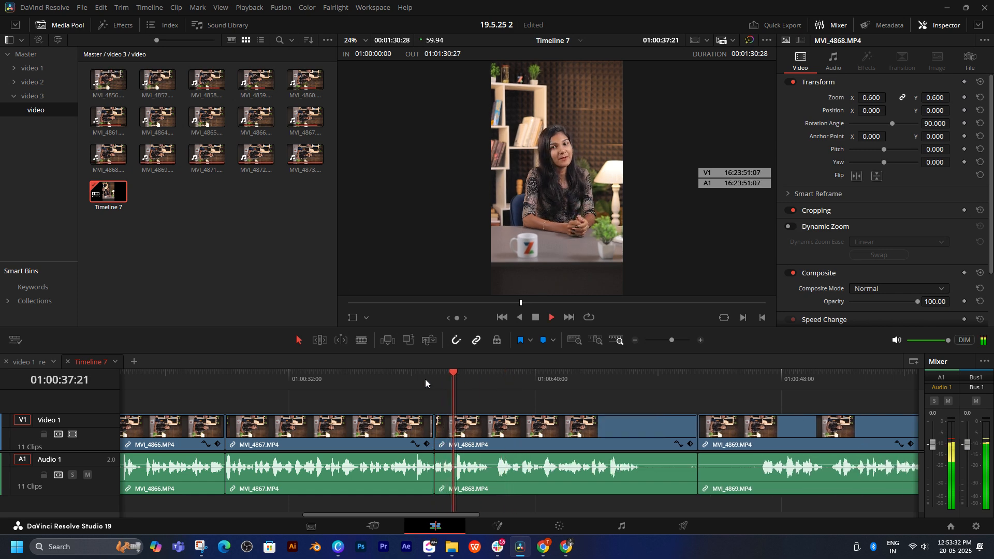
{"action": "left_click", "coordinate": [412, 378]}
Step: Play through MVI_4868 and ripple-trim its end at 01:00:43:22, just after the last spoken words
{"action": "left_click_drag", "start_coordinate": [566, 418], "coordinate": [444, 406]}
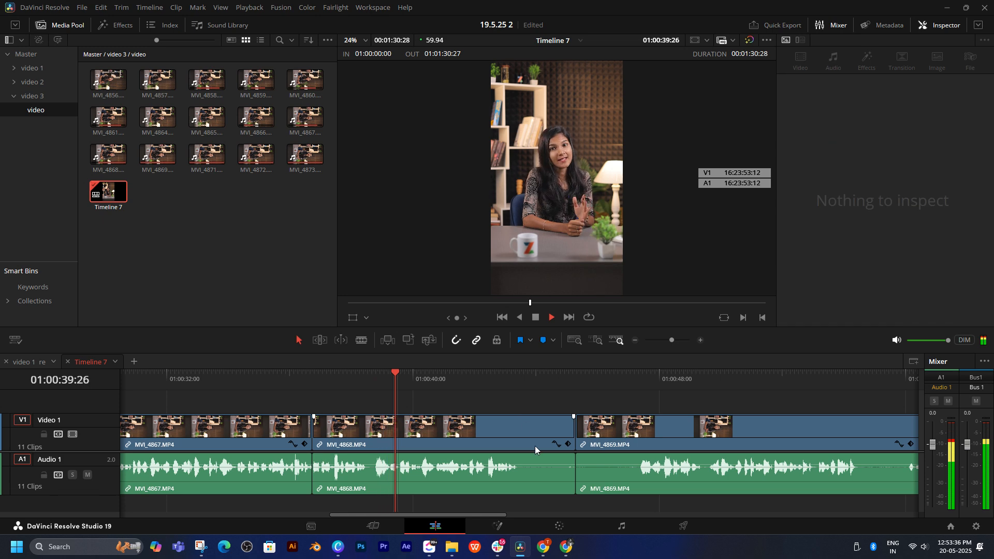
{"action": "left_click", "coordinate": [556, 418]}
{"action": "left_click", "coordinate": [555, 403]}
{"action": "left_click", "coordinate": [498, 379]}
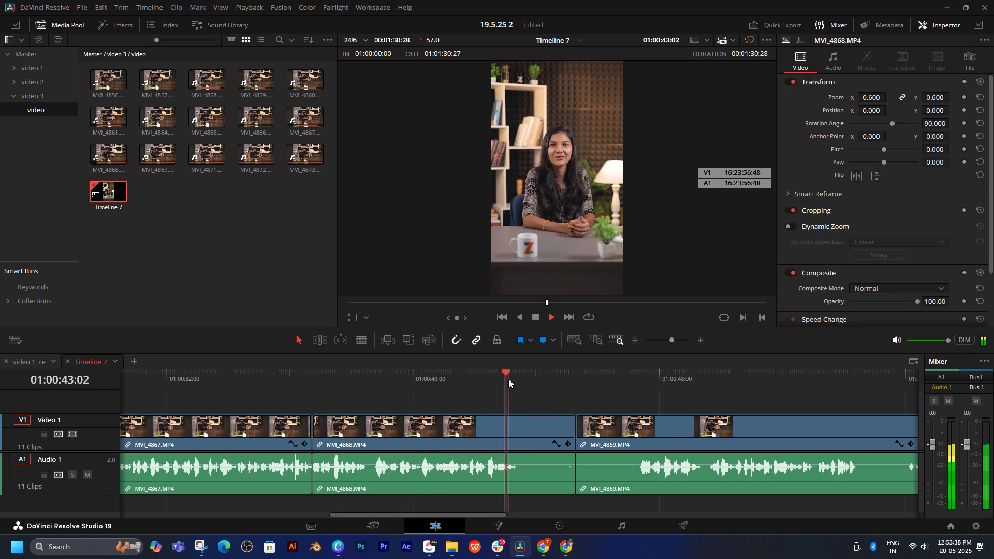
{"action": "key", "text": "space"}
{"action": "left_click_drag", "start_coordinate": [509, 380], "coordinate": [517, 380]}
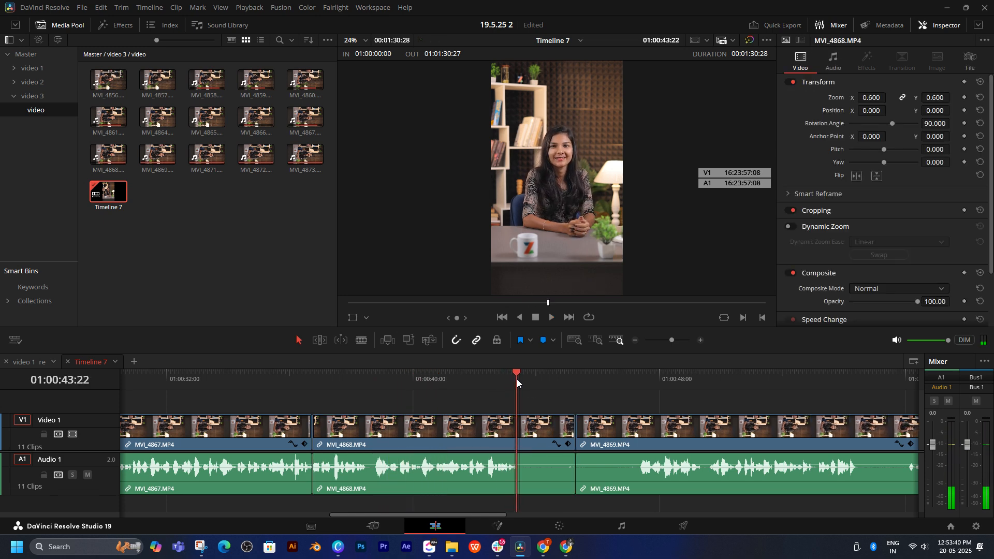
{"action": "key", "text": "ctrl+shift+]"}
Step: Play MVI_4869 and ripple-trim its silent start up to the speech onset and its silent end at 01:00:50:27
{"action": "key", "text": "space"}
{"action": "scroll", "coordinate": [568, 449], "scroll_direction": "right", "scroll_amount": 3}
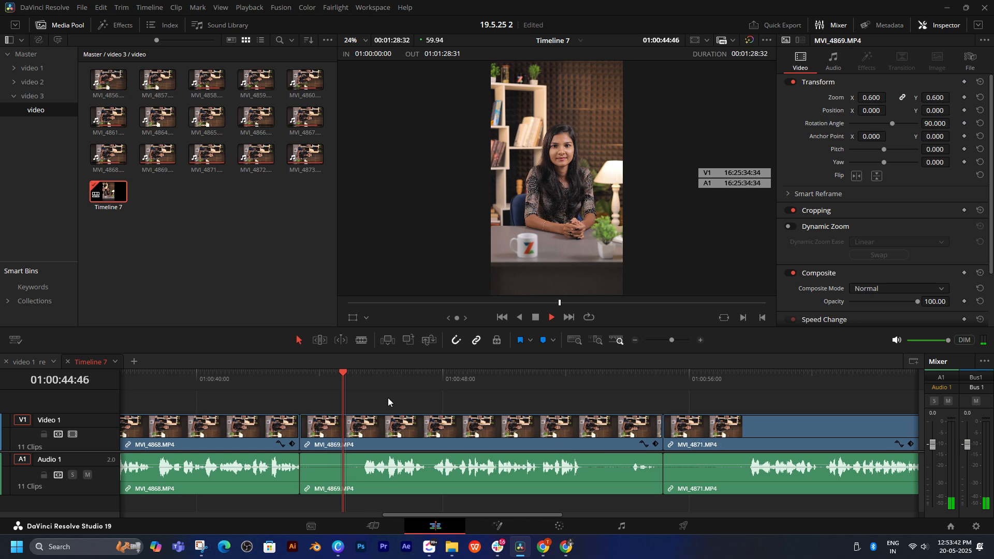
{"action": "scroll", "coordinate": [395, 403], "scroll_direction": "left", "scroll_amount": 1}
{"action": "key", "text": "space"}
{"action": "left_click_drag", "start_coordinate": [390, 378], "coordinate": [542, 390]}
{"action": "key", "text": "ctrl+shift+["}
{"action": "key", "text": "ctrl+shift+]"}
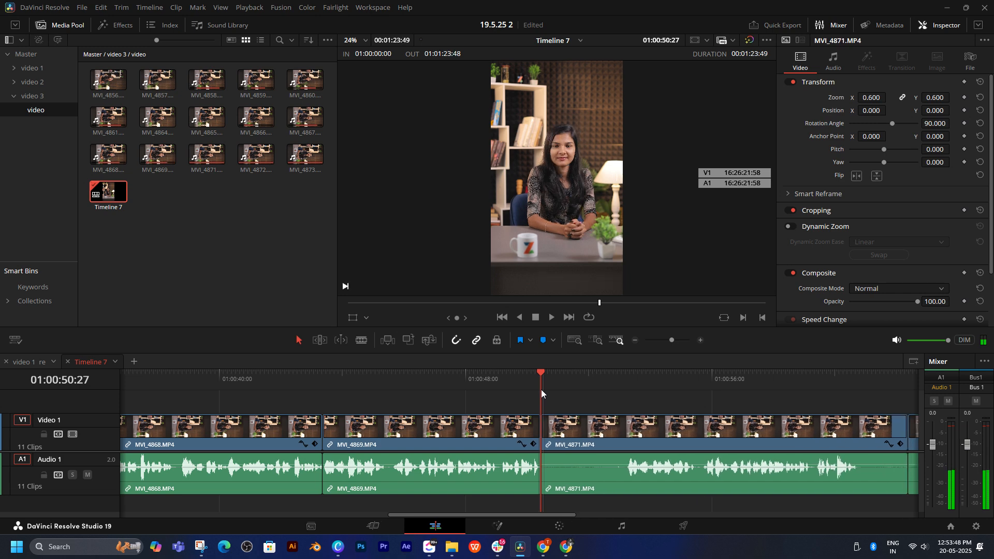
Step: Play the opening words of MVI_4871 to compare takes, and ripple-delete the clip MVI_4869 before it
{"action": "key", "text": "space"}
{"action": "scroll", "coordinate": [570, 404], "scroll_direction": "right", "scroll_amount": 3}
{"action": "left_click", "coordinate": [487, 374]}
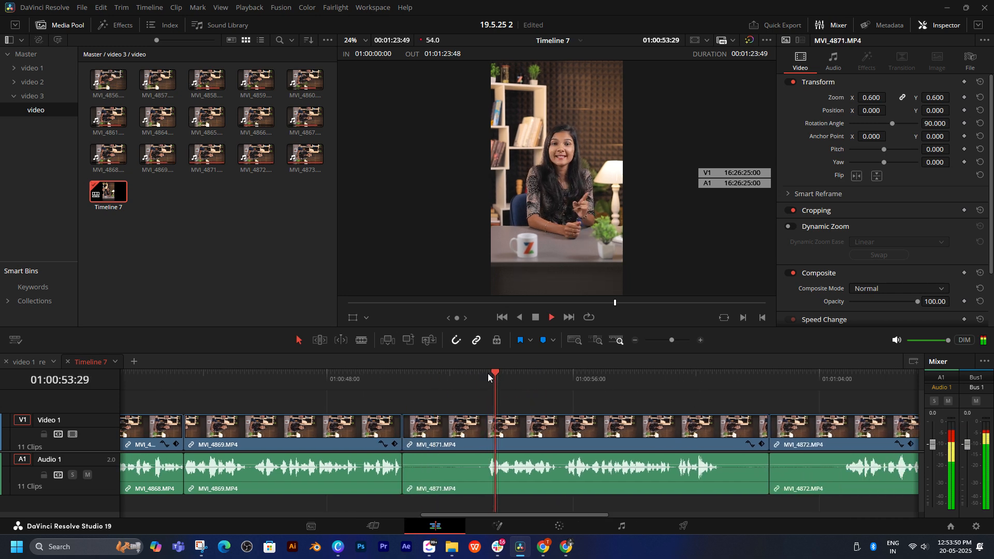
{"action": "left_click", "coordinate": [308, 433]}
{"action": "key", "text": "BackSpace"}
{"action": "left_click", "coordinate": [309, 433]}
{"action": "key", "text": "Delete"}
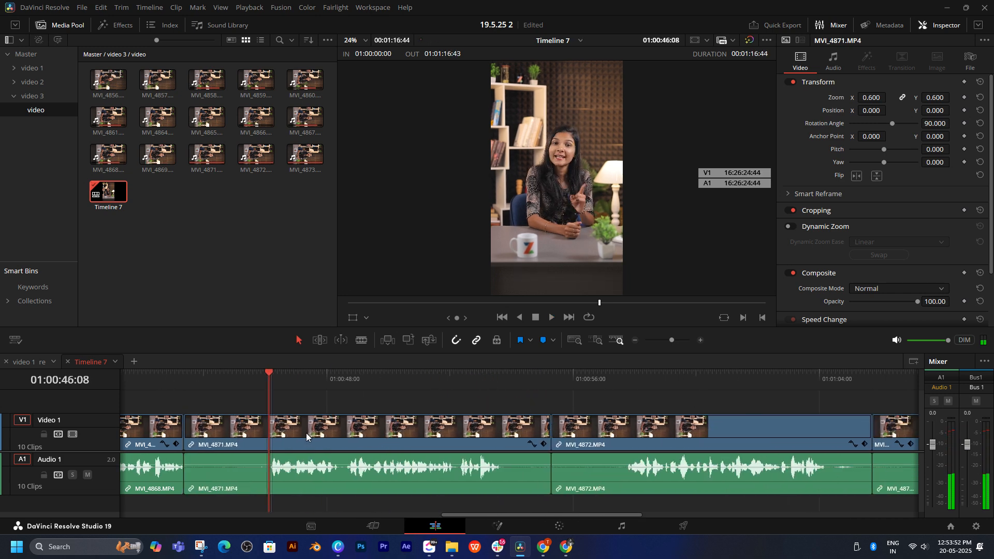
Step: Ripple-trim the silent start of MVI_4871 at 01:00:46:11, right at its speech onset
{"action": "key", "text": "space"}
{"action": "left_click_drag", "start_coordinate": [271, 380], "coordinate": [272, 379]}
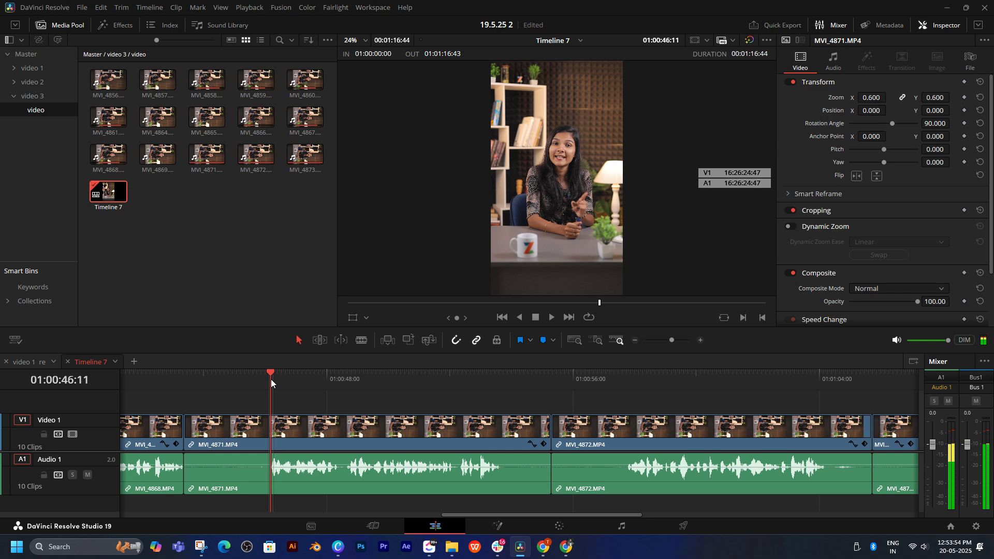
{"action": "key", "text": "ctrl+shift+["}
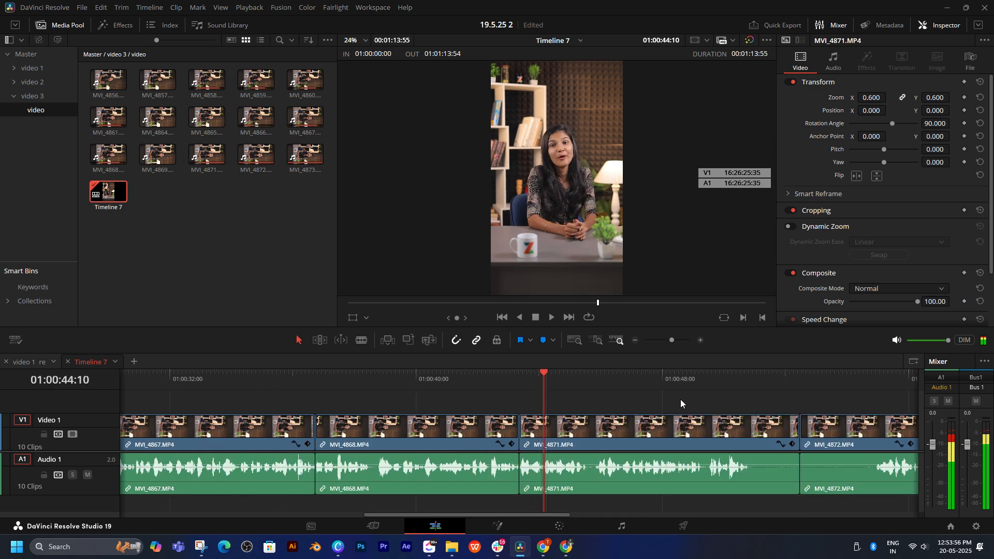
Step: Play MVI_4871, sample the opening of MVI_4872, and ripple-trim the end of MVI_4871 at 01:00:50:50
{"action": "left_click_drag", "start_coordinate": [680, 400], "coordinate": [388, 403]}
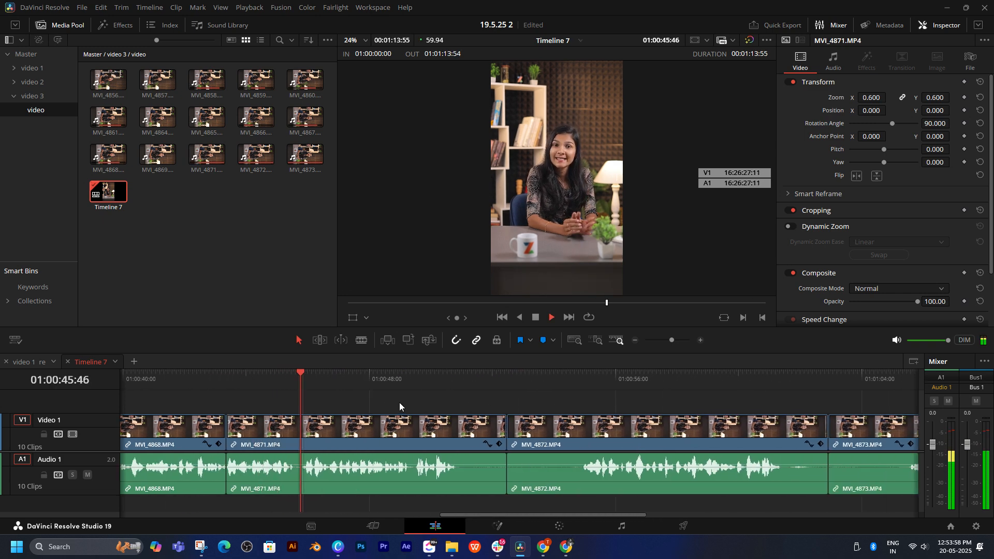
{"action": "left_click", "coordinate": [412, 383]}
{"action": "left_click", "coordinate": [583, 378]}
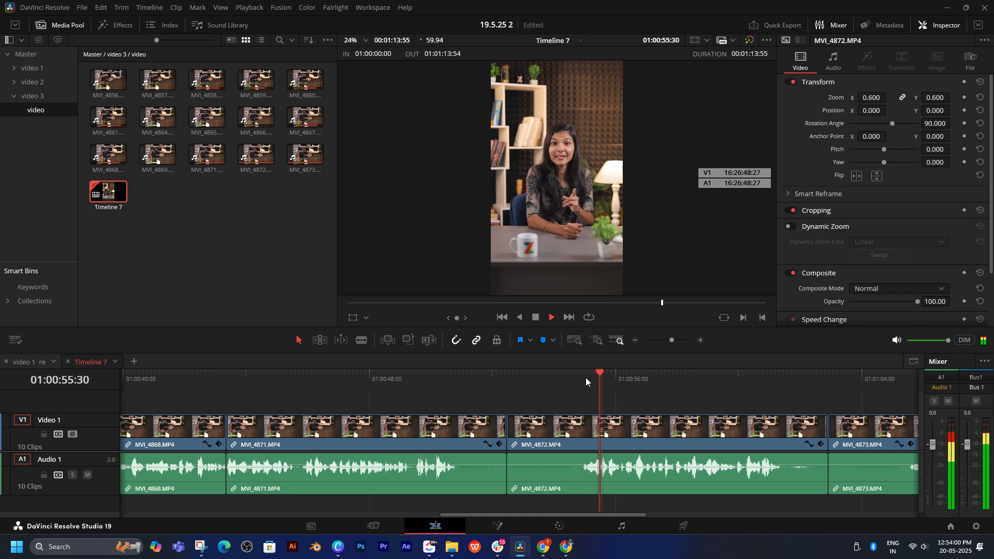
{"action": "left_click", "coordinate": [437, 377]}
{"action": "left_click_drag", "start_coordinate": [436, 376], "coordinate": [456, 373]}
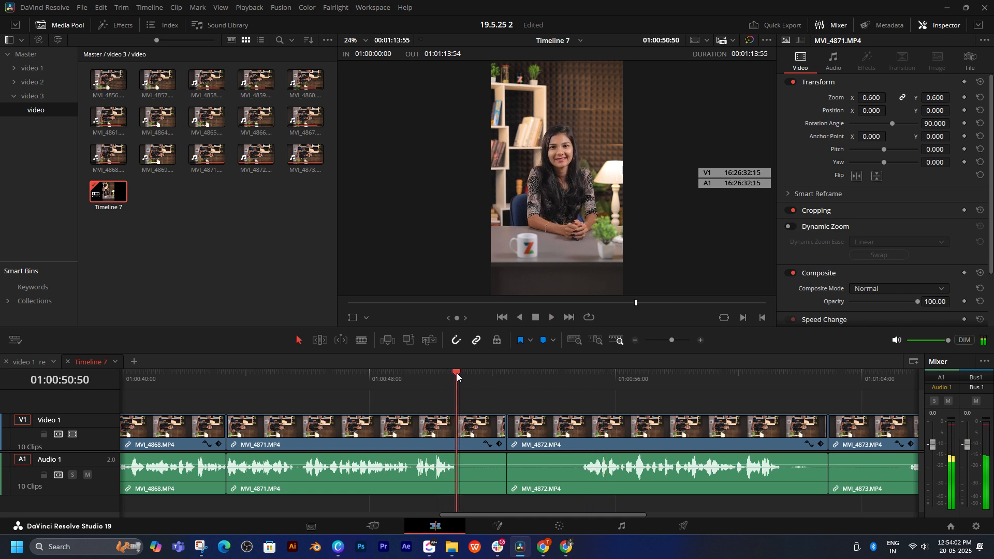
{"action": "key", "text": "ctrl+shift+]"}
Step: Ripple-trim the silent start of MVI_4872 up to its speech onset and replay the cut from MVI_4871
{"action": "left_click_drag", "start_coordinate": [528, 376], "coordinate": [532, 376]}
{"action": "key", "text": "ctrl+shift+["}
{"action": "key", "text": "space"}
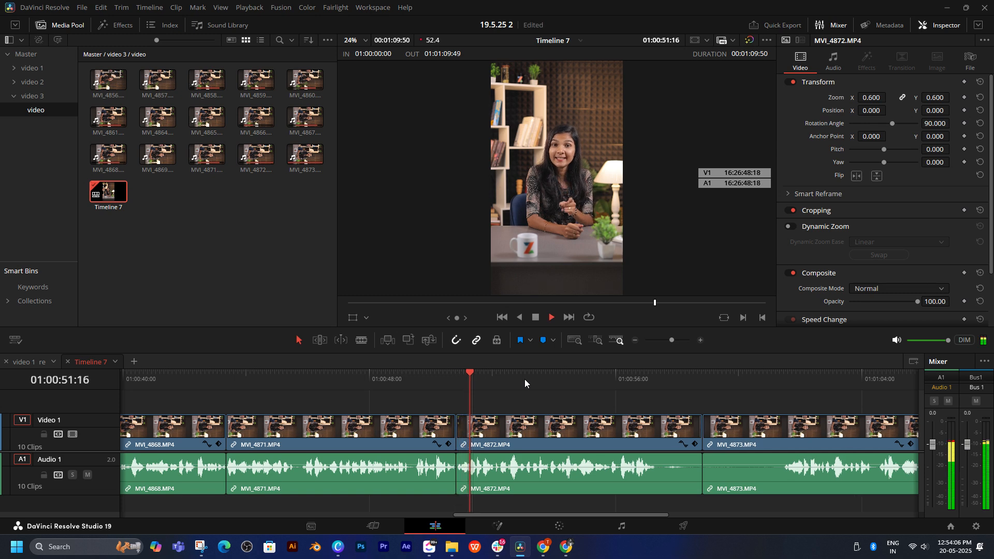
{"action": "left_click", "coordinate": [421, 373]}
{"action": "scroll", "coordinate": [495, 400], "scroll_direction": "right", "scroll_amount": 3}
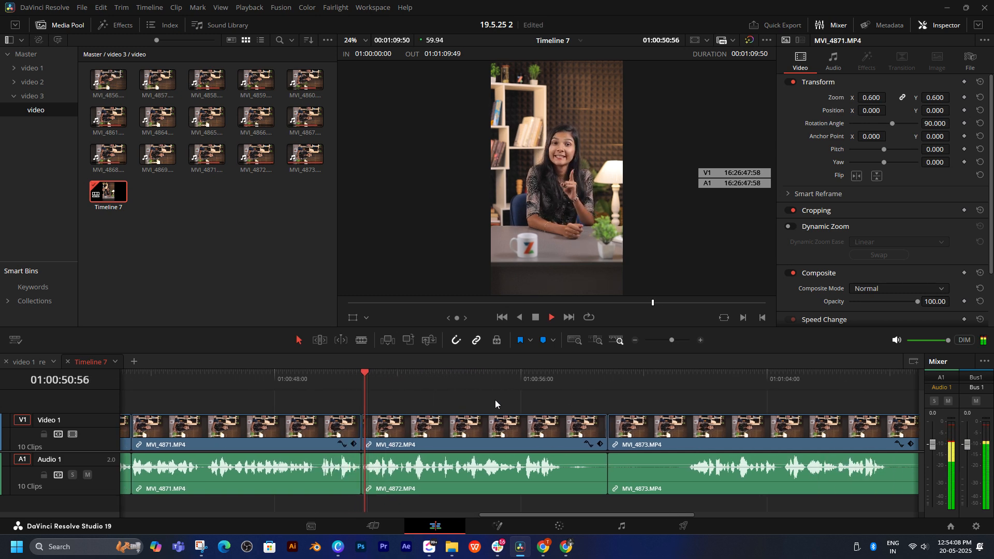
Step: Compare the last words of MVI_4872 with the opening of MVI_4873, and delete MVI_4872, closing its gap
{"action": "left_click", "coordinate": [514, 386]}
{"action": "scroll", "coordinate": [529, 399], "scroll_direction": "right", "scroll_amount": 2}
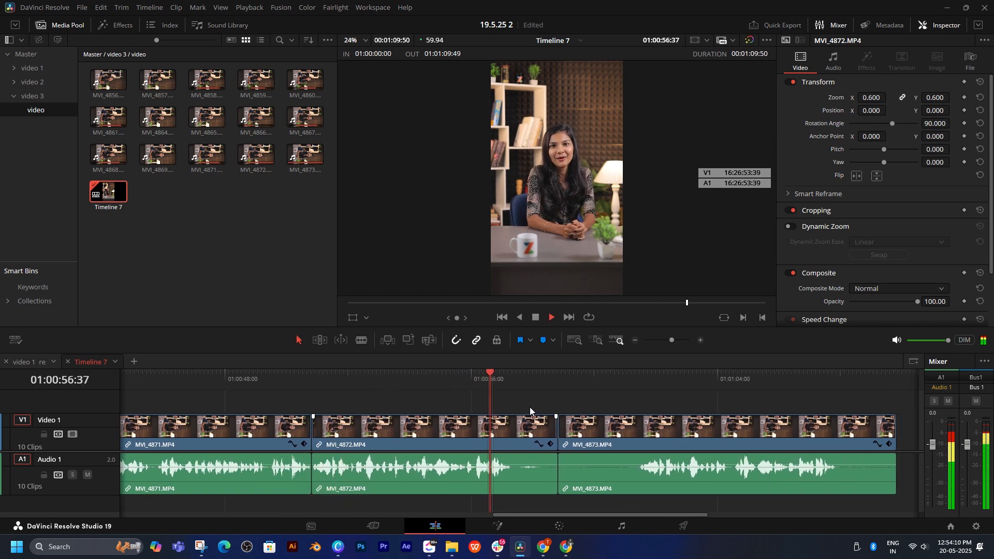
{"action": "key", "text": "space"}
{"action": "key", "text": "space"}
{"action": "left_click", "coordinate": [657, 373]}
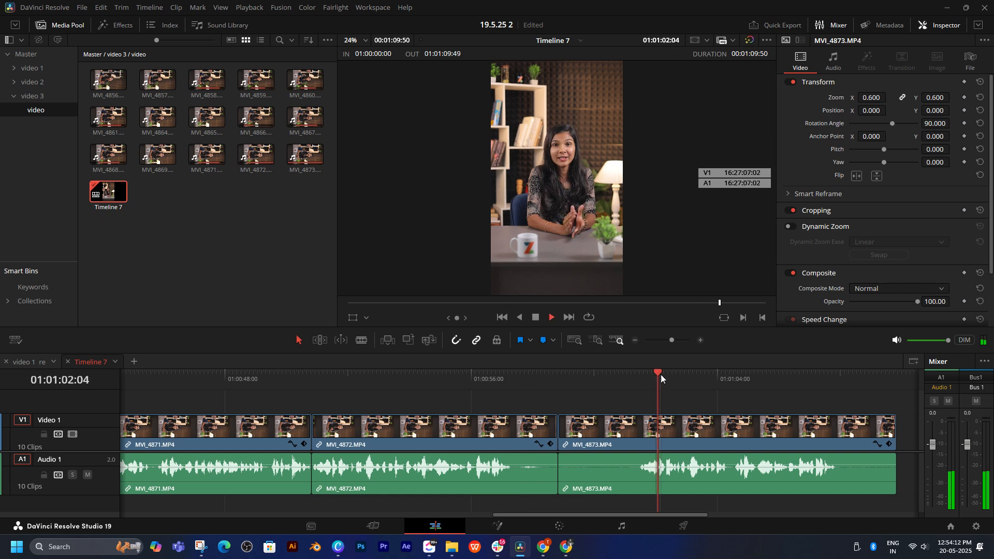
{"action": "left_click", "coordinate": [411, 436]}
{"action": "key", "text": "Delete"}
{"action": "left_click", "coordinate": [412, 436]}
{"action": "key", "text": "Delete"}
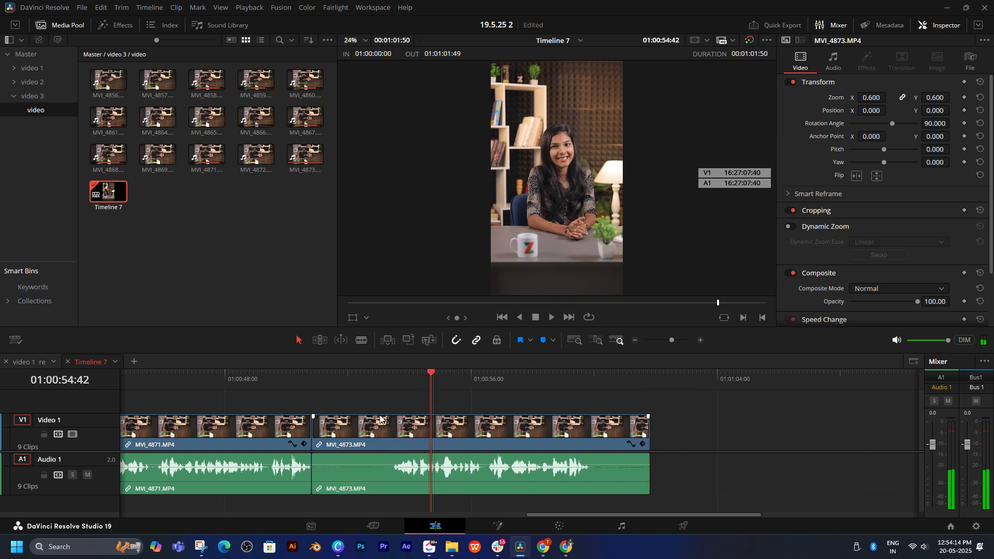
Step: Ripple-trim the silent start of MVI_4873 at 01:00:53:29 and replay the cut from MVI_4871
{"action": "left_click", "coordinate": [390, 390]}
{"action": "left_click_drag", "start_coordinate": [389, 389], "coordinate": [393, 380]}
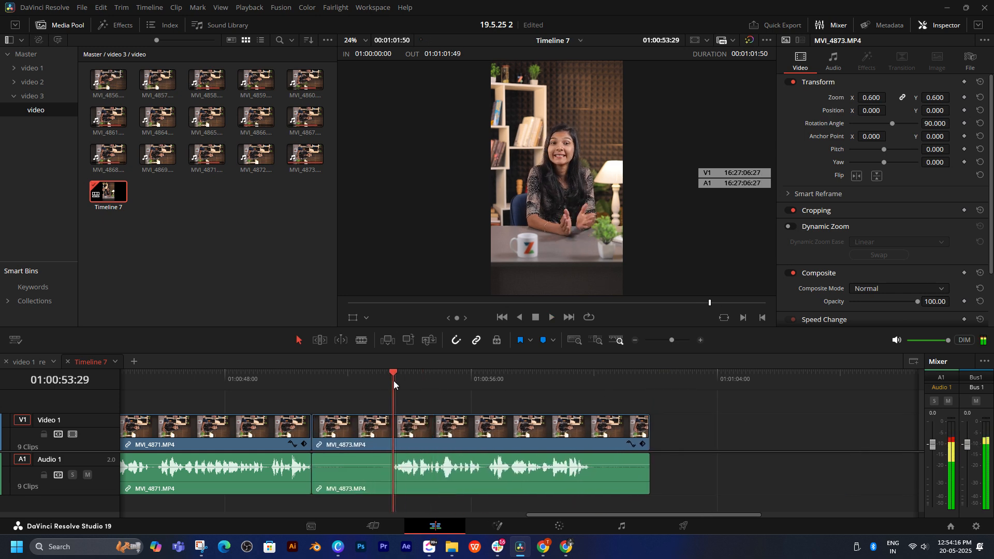
{"action": "key", "text": "ctrl+shift+["}
{"action": "key", "text": "space"}
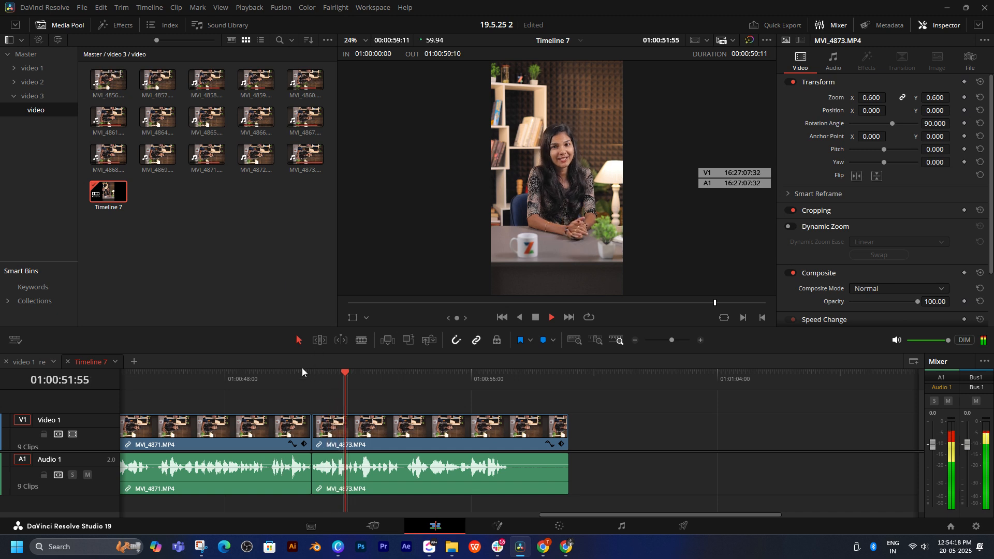
{"action": "left_click", "coordinate": [289, 382]}
{"action": "key", "text": "space"}
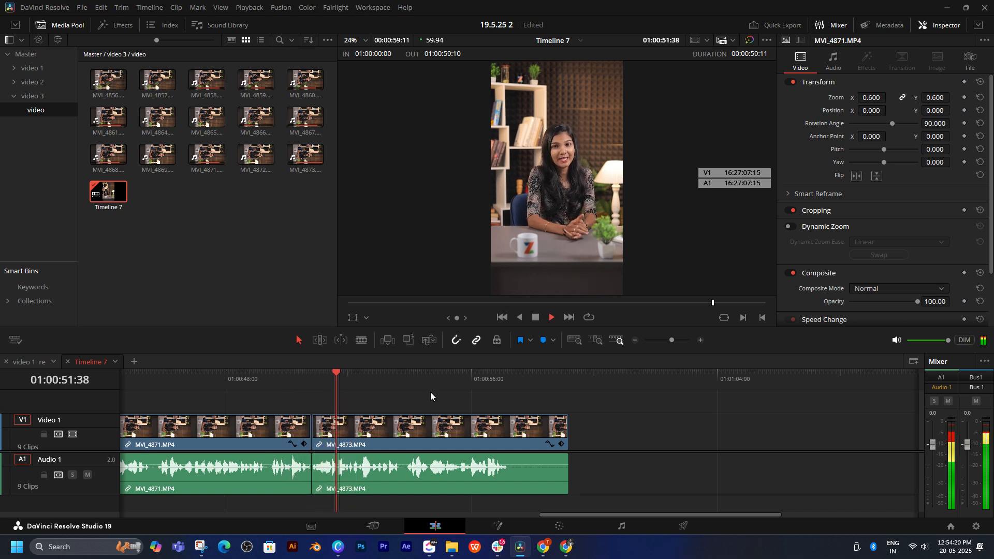
Step: Play to the last words of MVI_4873 and trim the clip's end at 01:00:57:12
{"action": "left_click", "coordinate": [473, 429]}
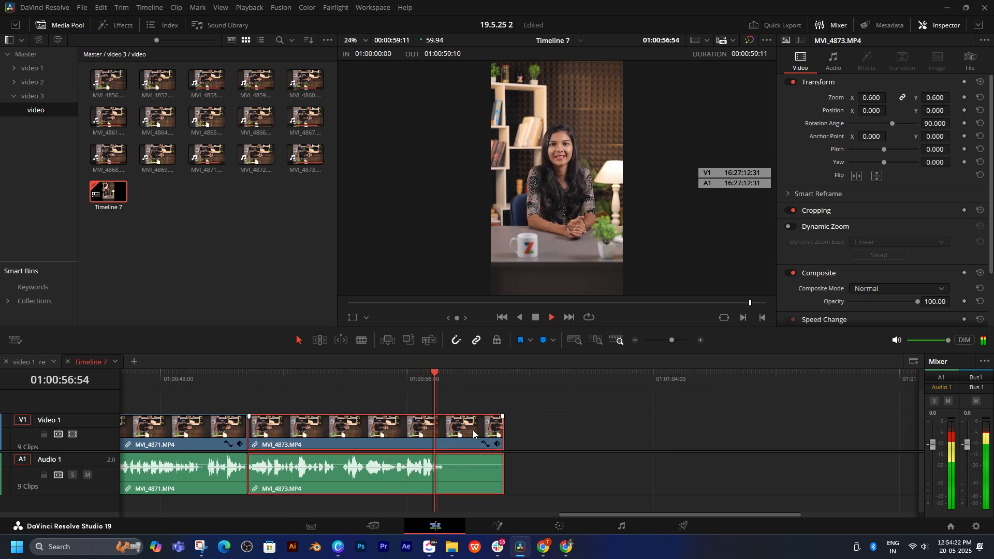
{"action": "key", "text": "space"}
{"action": "key", "text": "shift+bracketright"}
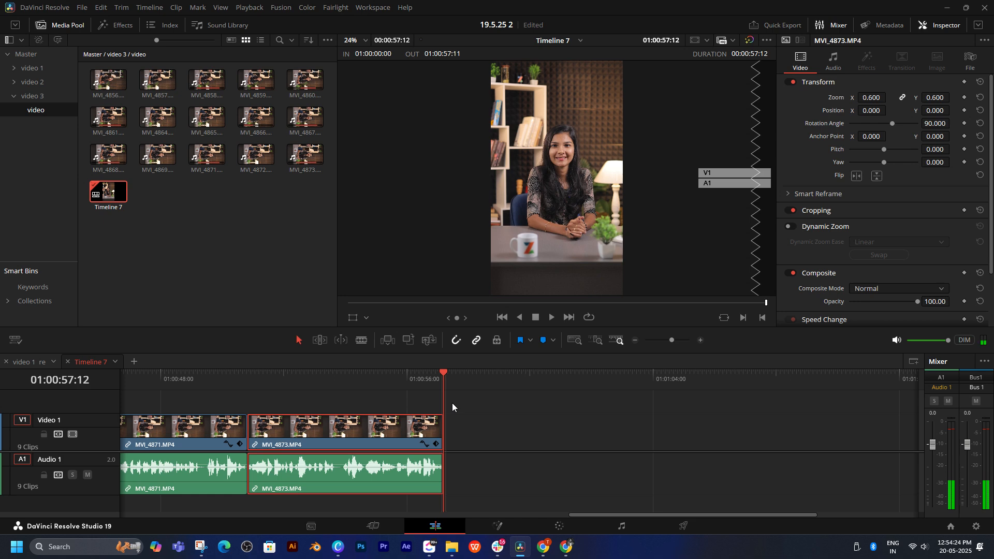
Step: Play Timeline 7 from its beginning to review the cuts from MVI_4858 through MVI_4859
{"action": "key", "text": "Home"}
{"action": "key", "text": "space"}
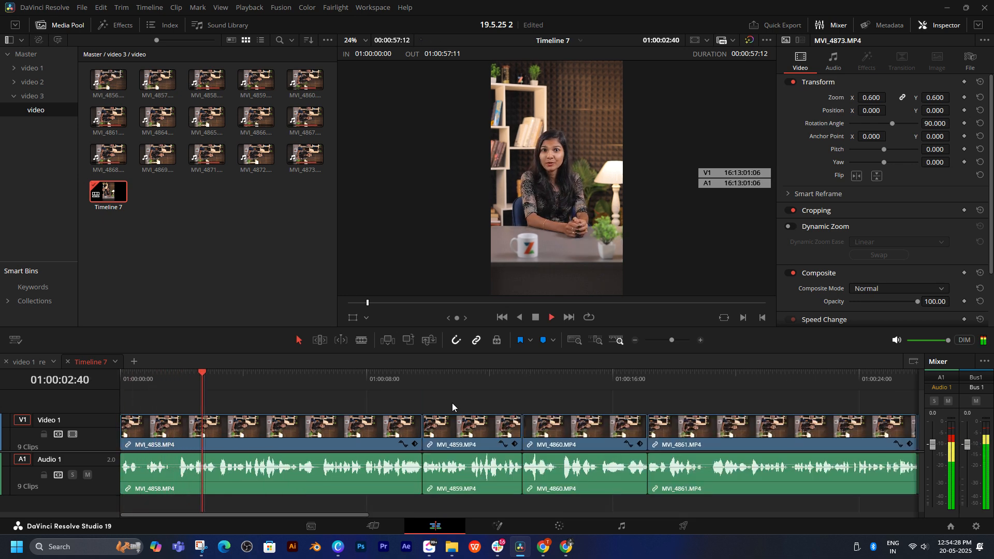
{"action": "left_click", "coordinate": [444, 401]}
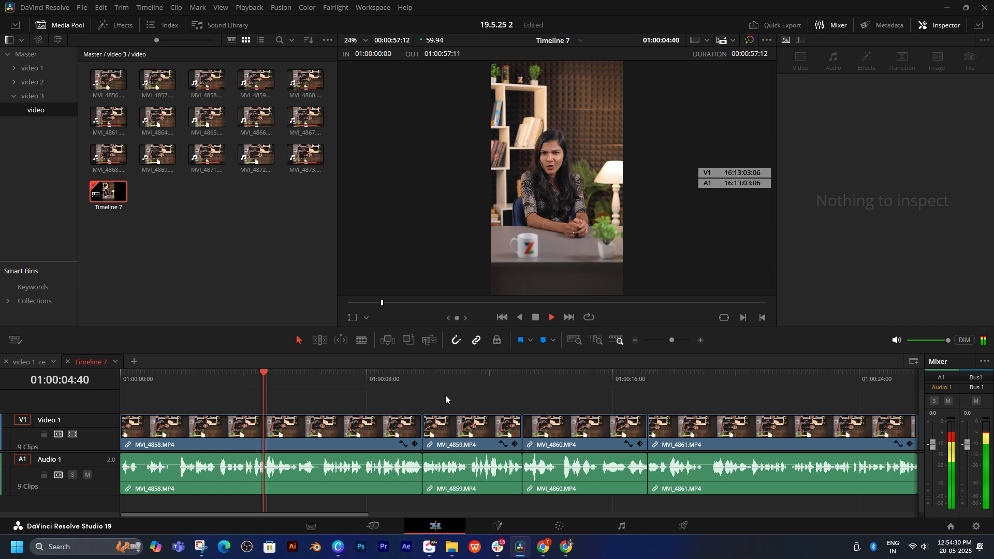
{"action": "left_click", "coordinate": [467, 432]}
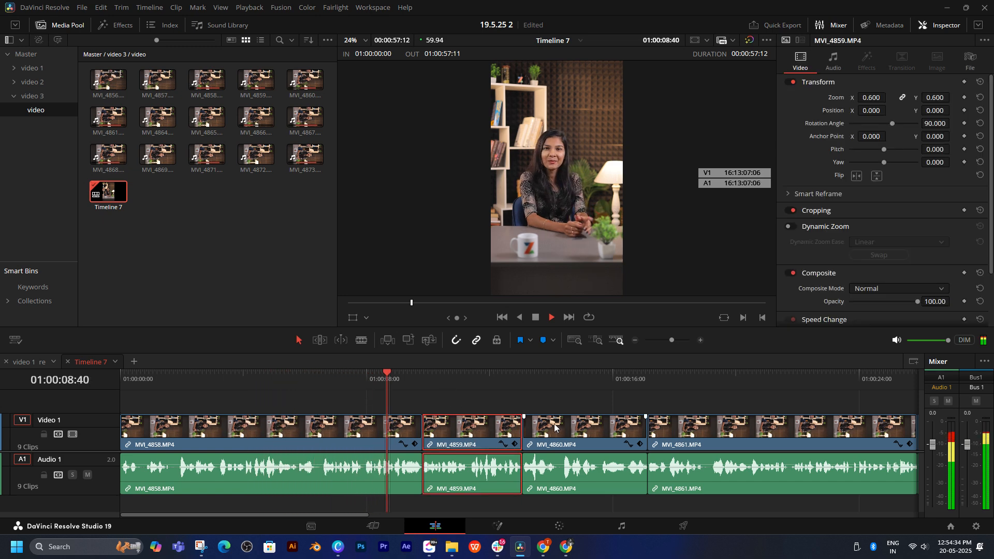
{"action": "left_click_drag", "start_coordinate": [555, 428], "coordinate": [389, 400]}
{"action": "left_click", "coordinate": [388, 397]}
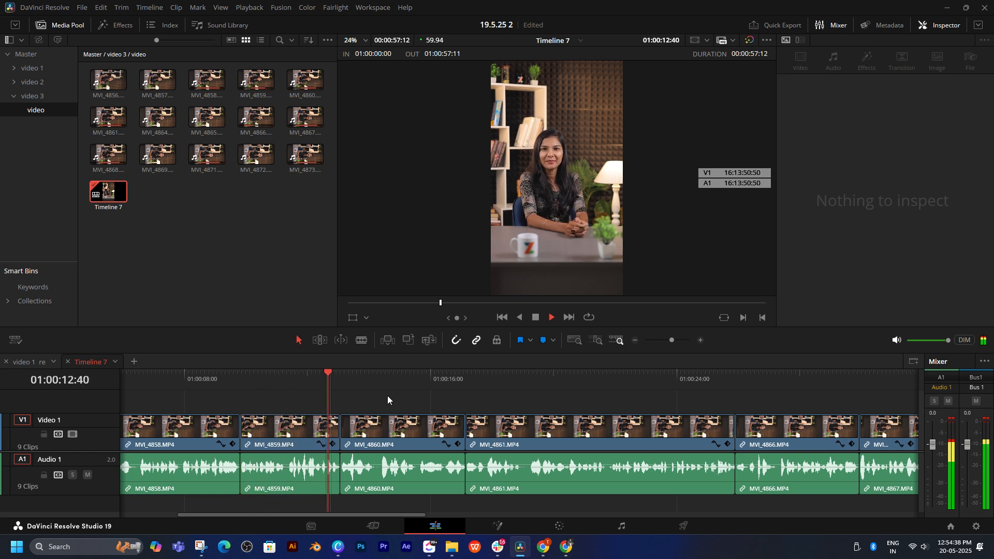
Step: Lower the monitoring volume to -4.6 dB, continue the review and replay the opening of MVI_4861
{"action": "key", "text": "space"}
{"action": "left_click_drag", "start_coordinate": [948, 341], "coordinate": [941, 341]}
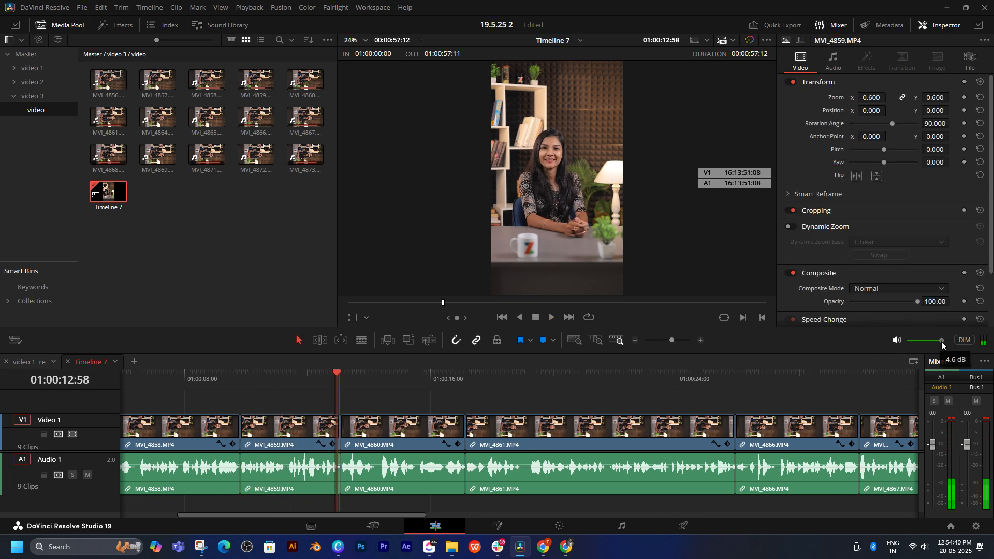
{"action": "key", "text": "space"}
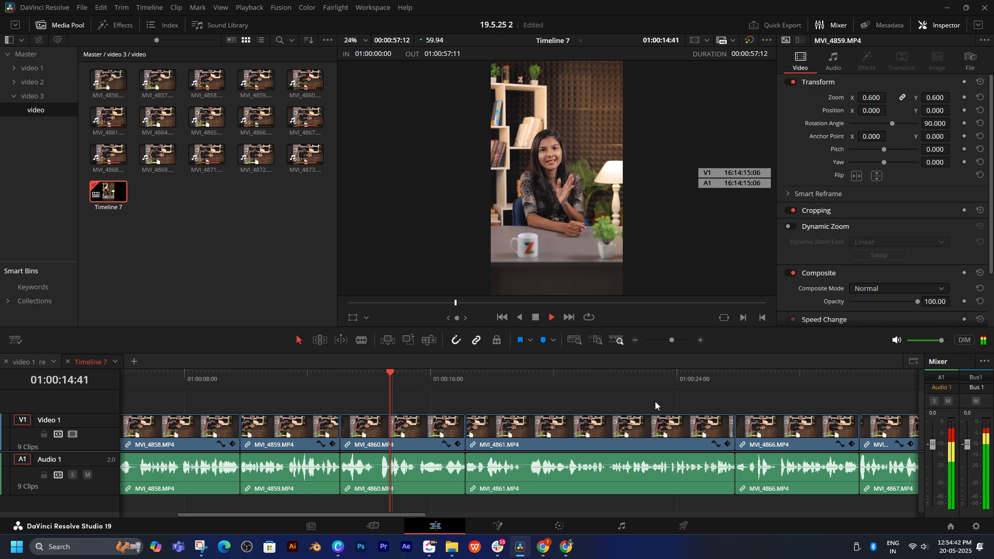
{"action": "left_click_drag", "start_coordinate": [695, 405], "coordinate": [532, 398]}
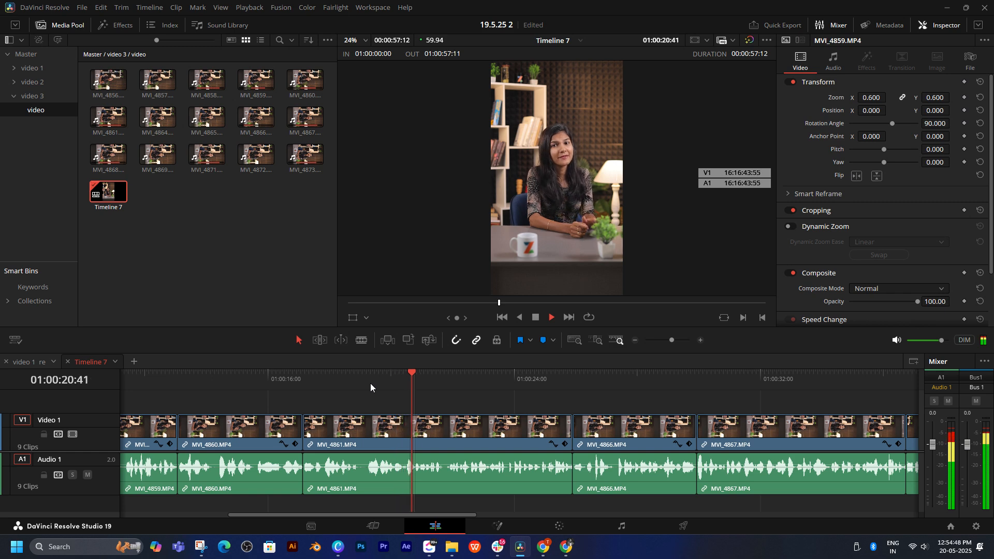
{"action": "left_click", "coordinate": [341, 381]}
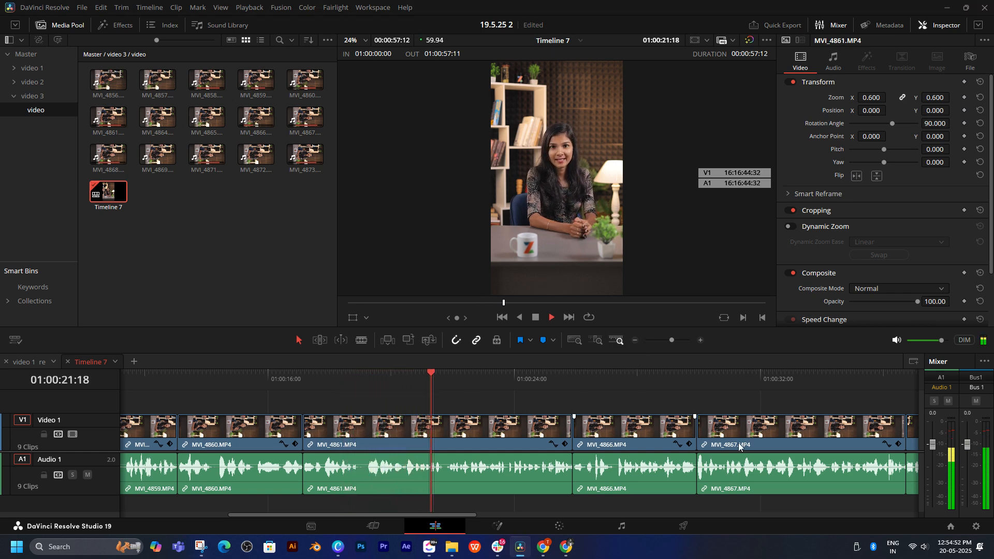
Step: Pause playback, switch the Windows sound output to Realtek HD Audio 2nd output, and resume playing MVI_4861
{"action": "key", "text": "space"}
{"action": "left_click", "coordinate": [925, 547]}
{"action": "left_click", "coordinate": [974, 489]}
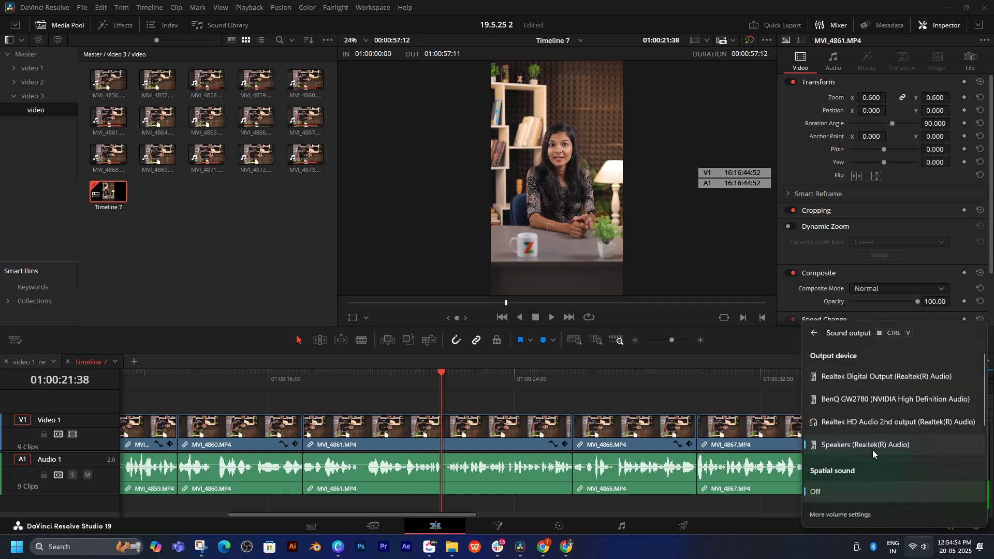
{"action": "left_click", "coordinate": [855, 426]}
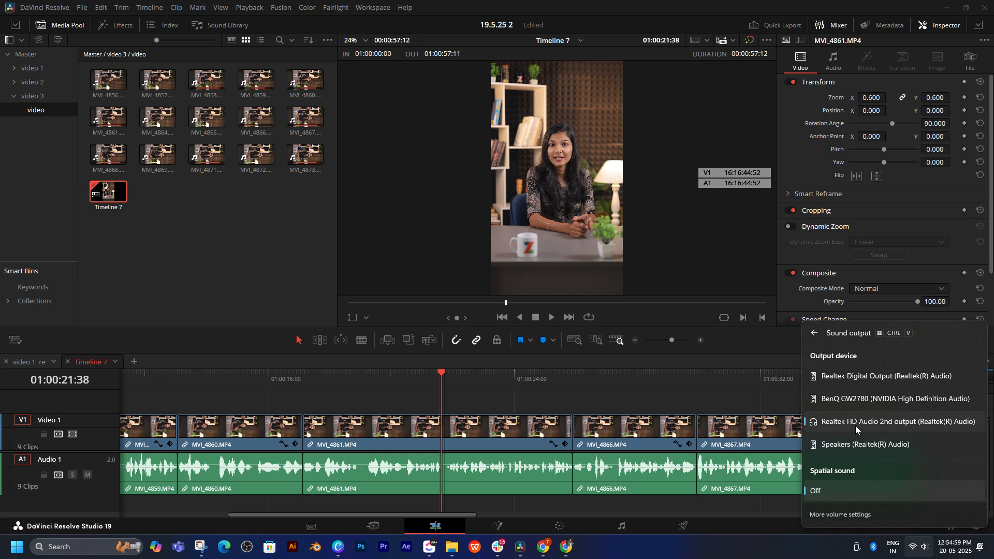
{"action": "left_click", "coordinate": [476, 416]}
{"action": "key", "text": "space"}
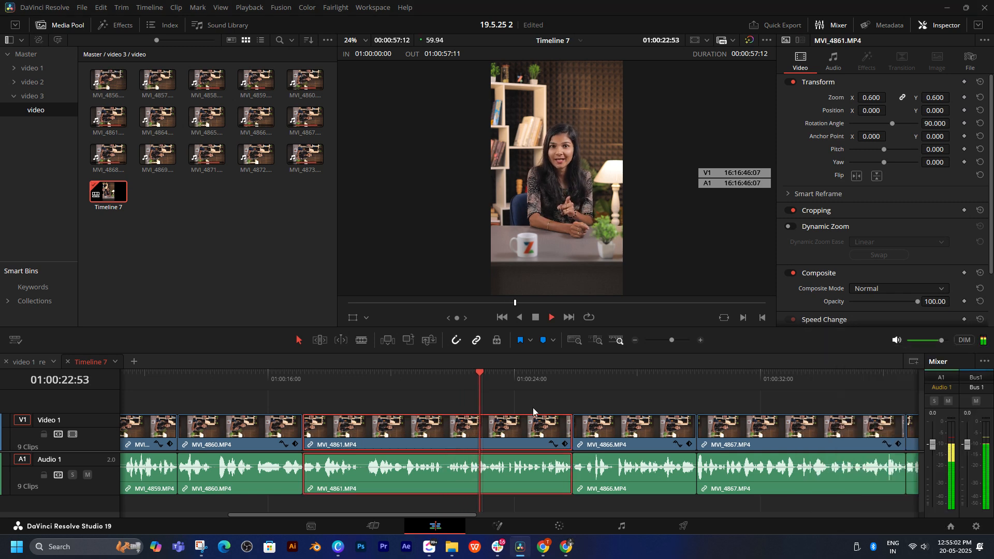
Step: Spot-check the rough cut by playing the openings of MVI_4867, MVI_4861 and MVI_4860
{"action": "scroll", "coordinate": [582, 412], "scroll_direction": "down", "scroll_amount": 3}
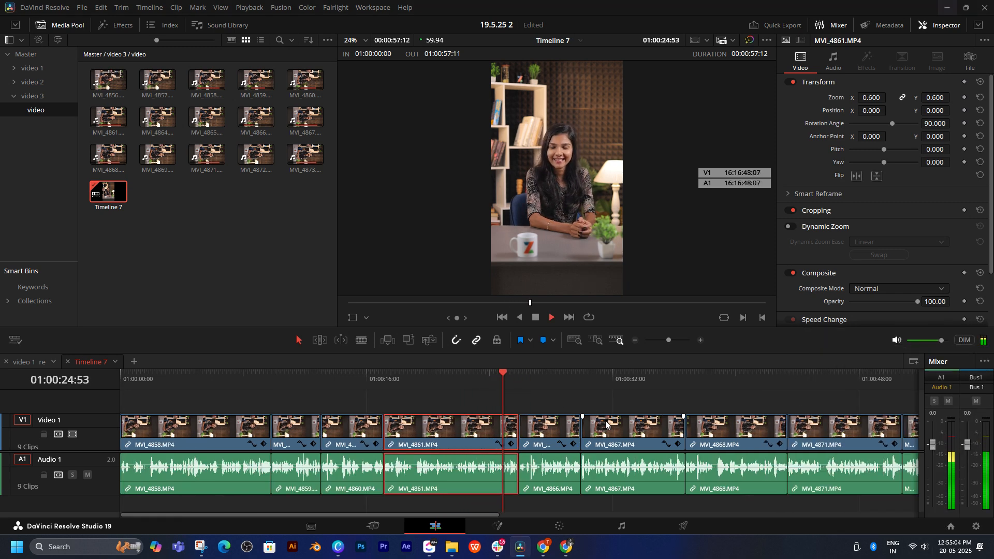
{"action": "scroll", "coordinate": [576, 413], "scroll_direction": "down", "scroll_amount": 1}
{"action": "left_click", "coordinate": [503, 406]}
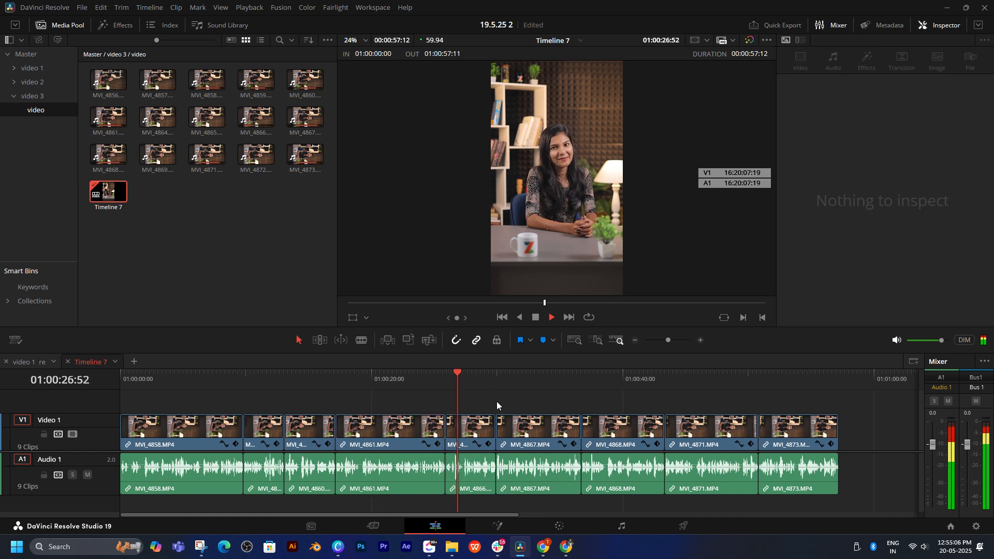
{"action": "left_click", "coordinate": [498, 378]}
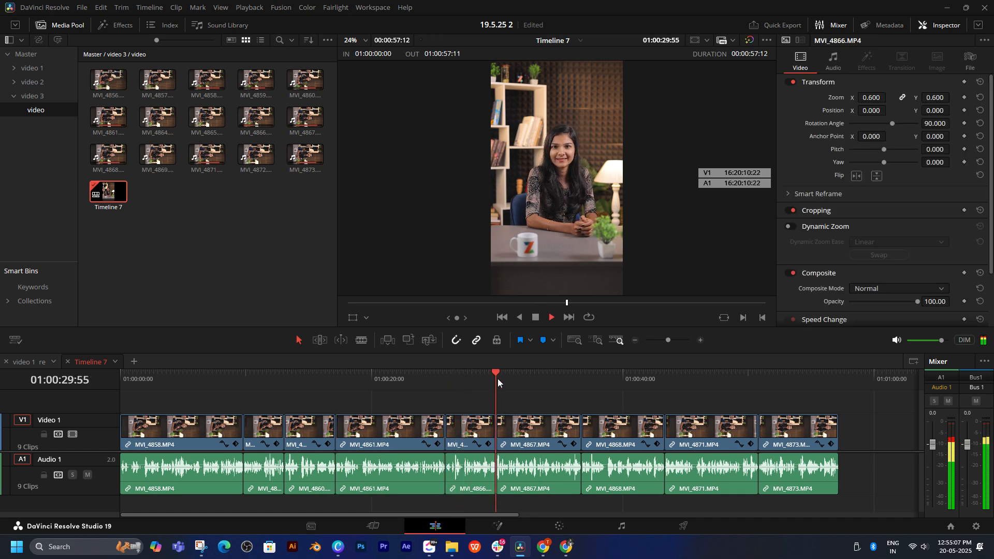
{"action": "left_click", "coordinate": [340, 384]}
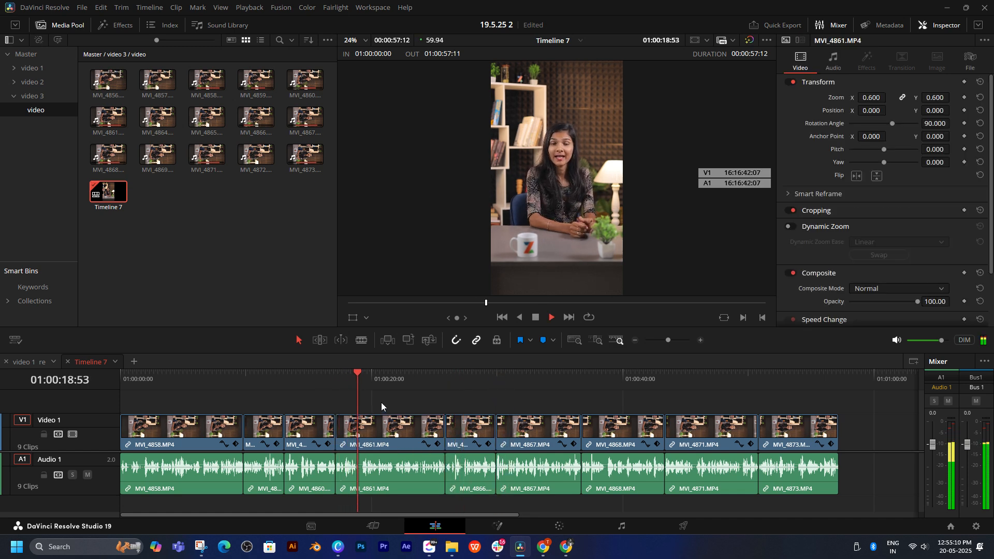
{"action": "left_click", "coordinate": [286, 381]}
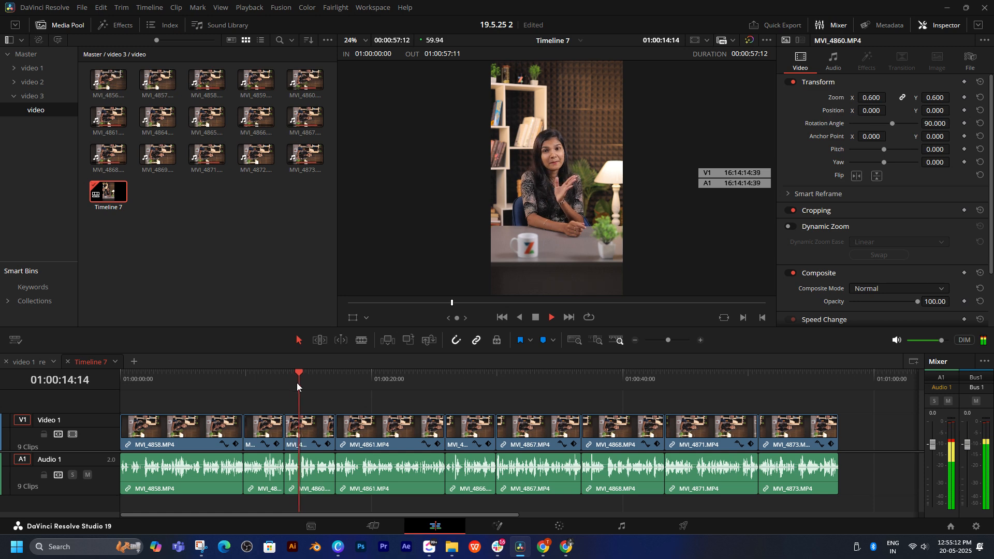
Step: Spot-check the cuts by playing from the starts of MVI_4859, MVI_4866, MVI_4861, MVI_4868, MVI_4867 and MVI_4871
{"action": "left_click", "coordinate": [246, 381]}
{"action": "left_click", "coordinate": [444, 380]}
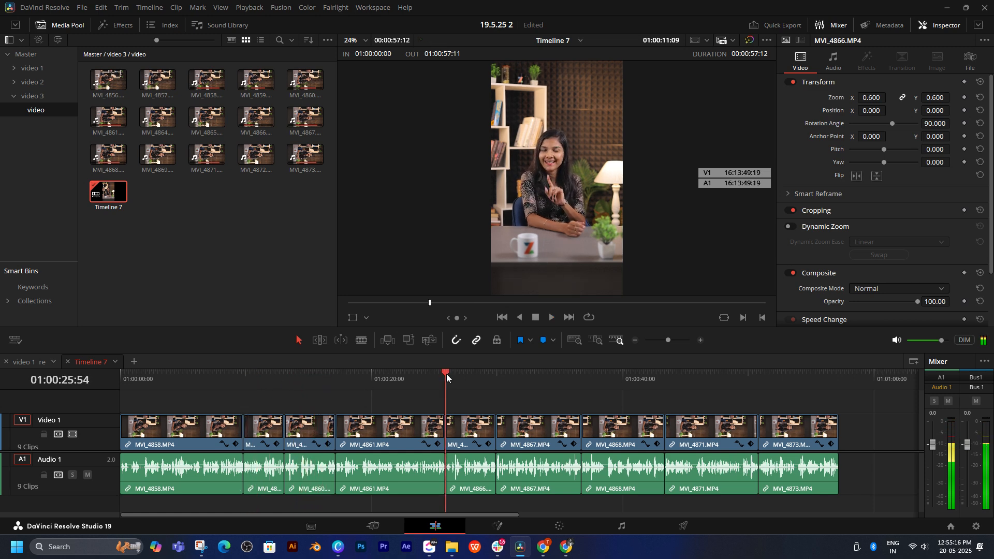
{"action": "left_click", "coordinate": [354, 377]}
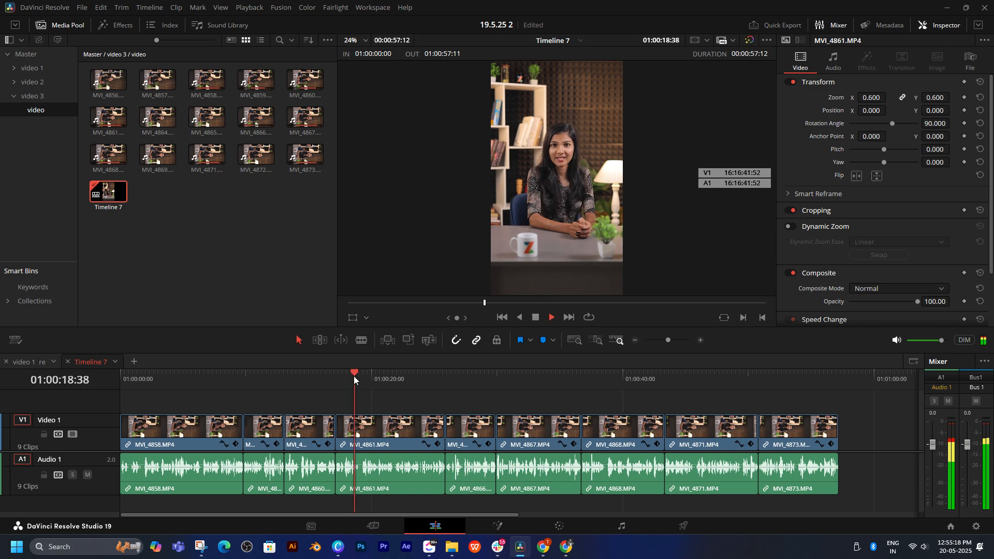
{"action": "left_click", "coordinate": [582, 378]}
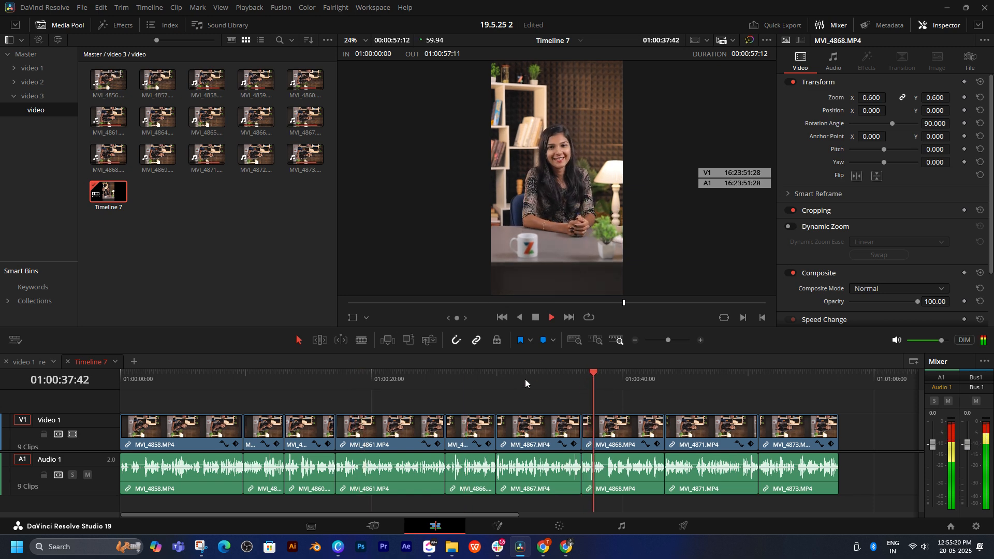
{"action": "left_click", "coordinate": [495, 378]}
{"action": "left_click", "coordinate": [588, 378]}
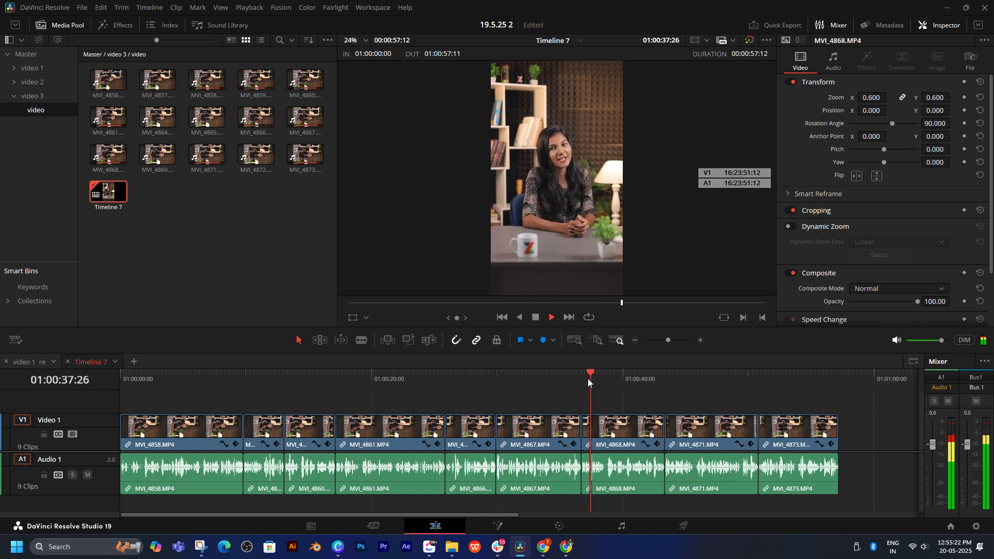
{"action": "left_click", "coordinate": [663, 376]}
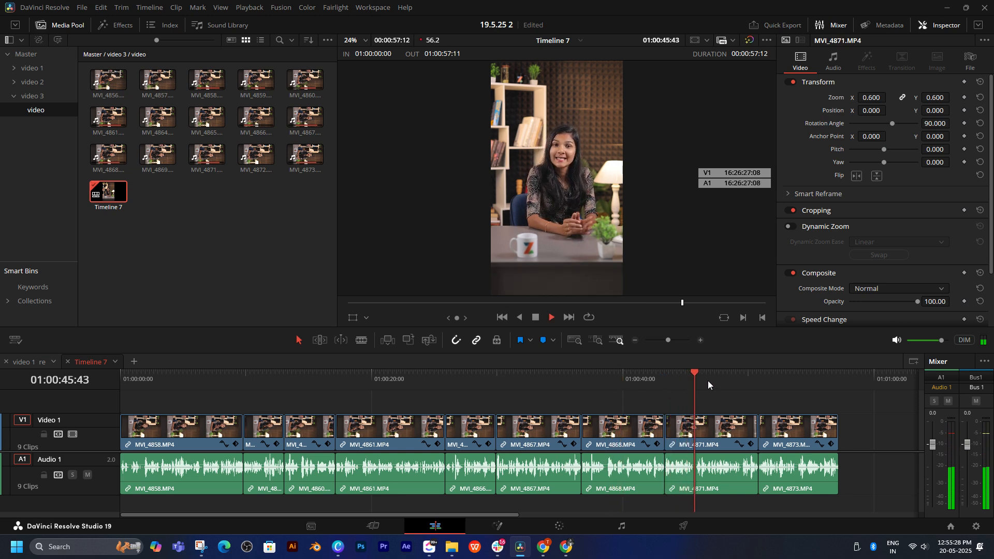
Step: Replay Timeline 7 from its beginning and enlarge the empty track area above Video 1
{"action": "left_click", "coordinate": [169, 380]}
{"action": "key", "text": "Home"}
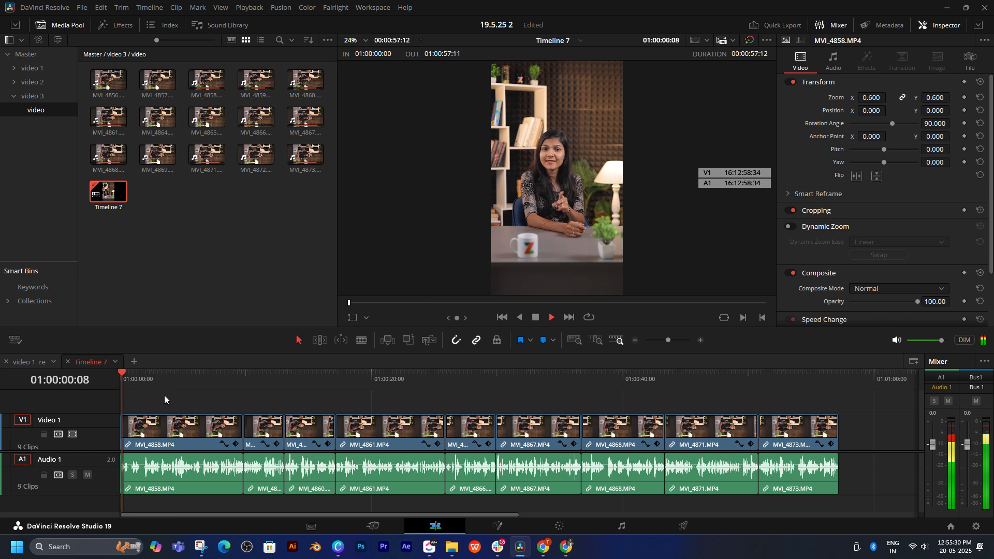
{"action": "key", "text": "ctrl+equal"}
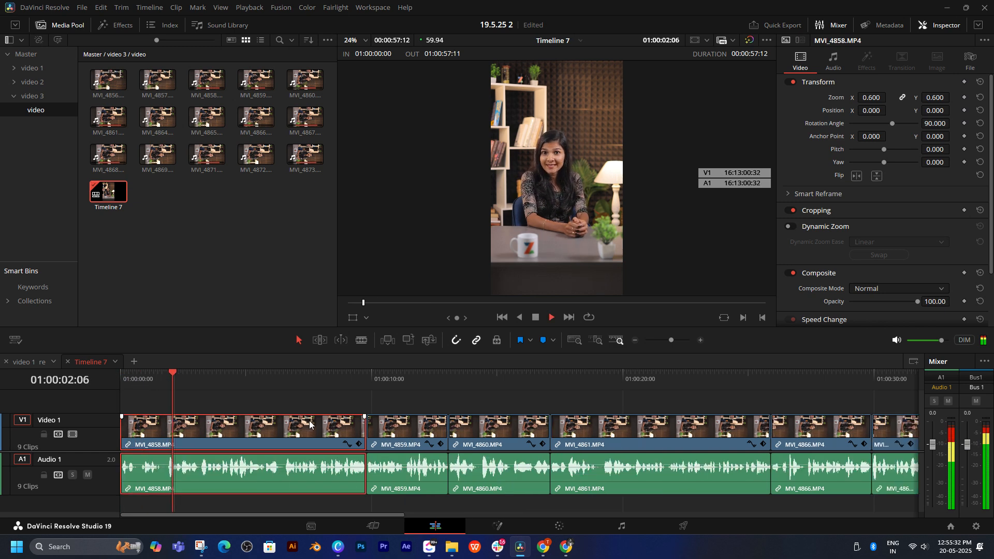
{"action": "left_click", "coordinate": [309, 410]}
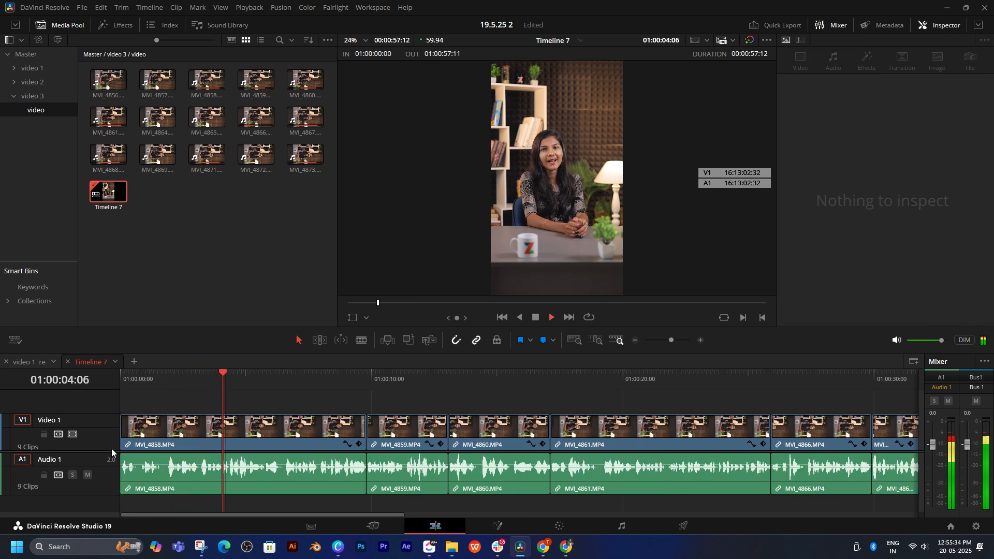
{"action": "left_click_drag", "start_coordinate": [107, 451], "coordinate": [105, 477]}
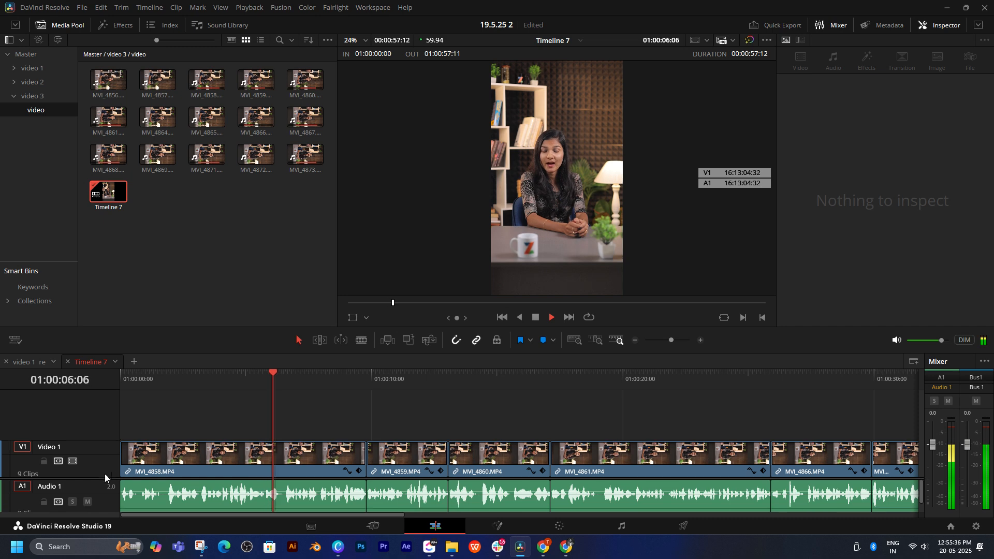
{"action": "key", "text": "space"}
{"action": "key", "text": "space"}
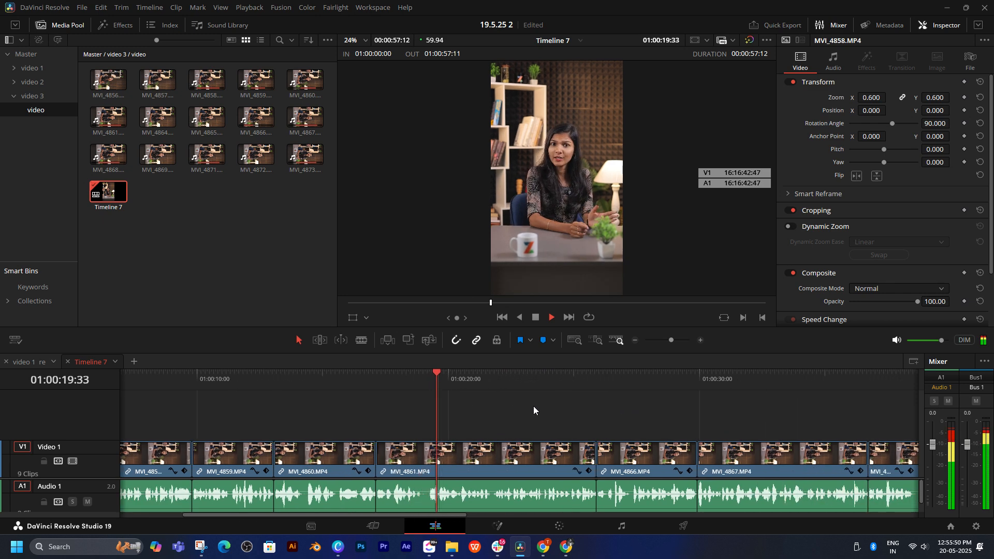
Step: Follow the playback from MVI_4861 through MVI_4866 and MVI_4867 into MVI_4868 to review those cuts
{"action": "left_click_drag", "start_coordinate": [534, 407], "coordinate": [562, 403]}
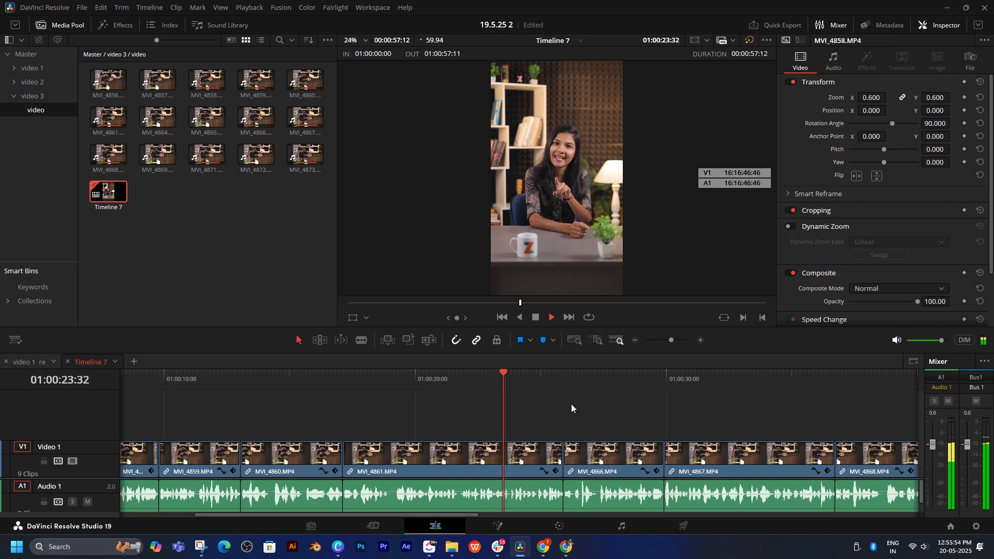
{"action": "left_click_drag", "start_coordinate": [668, 405], "coordinate": [530, 398]}
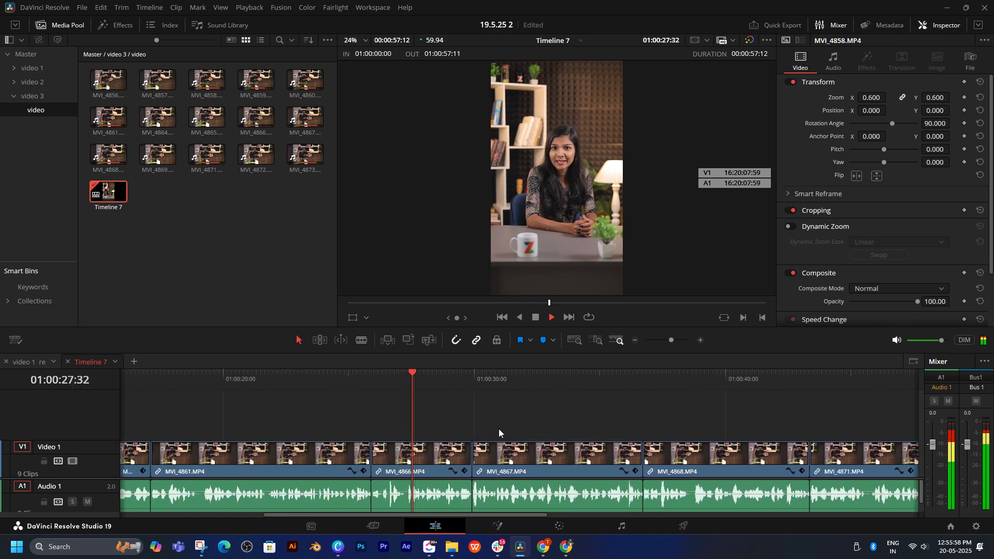
{"action": "left_click", "coordinate": [573, 415]}
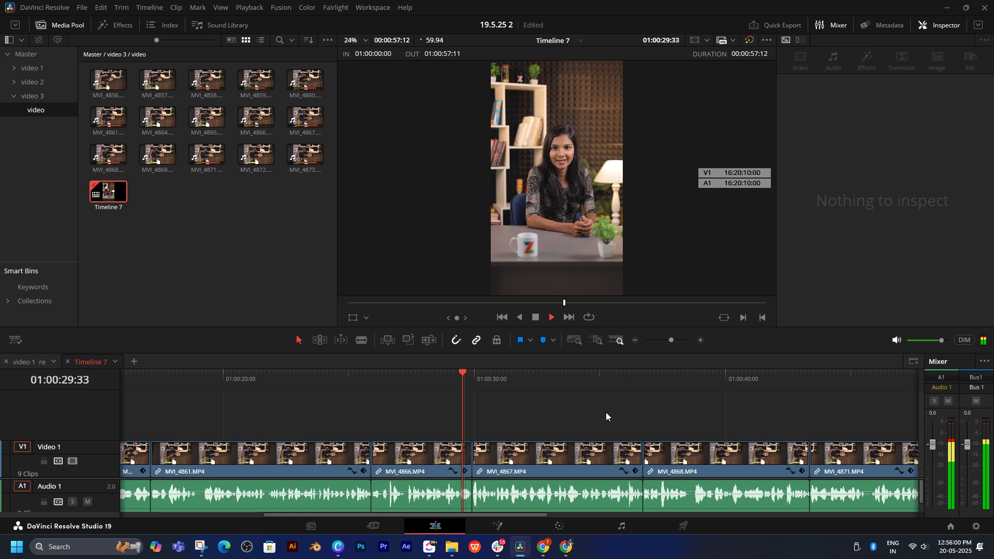
{"action": "left_click", "coordinate": [559, 454]}
{"action": "scroll", "coordinate": [595, 415], "scroll_direction": "right", "scroll_amount": 4}
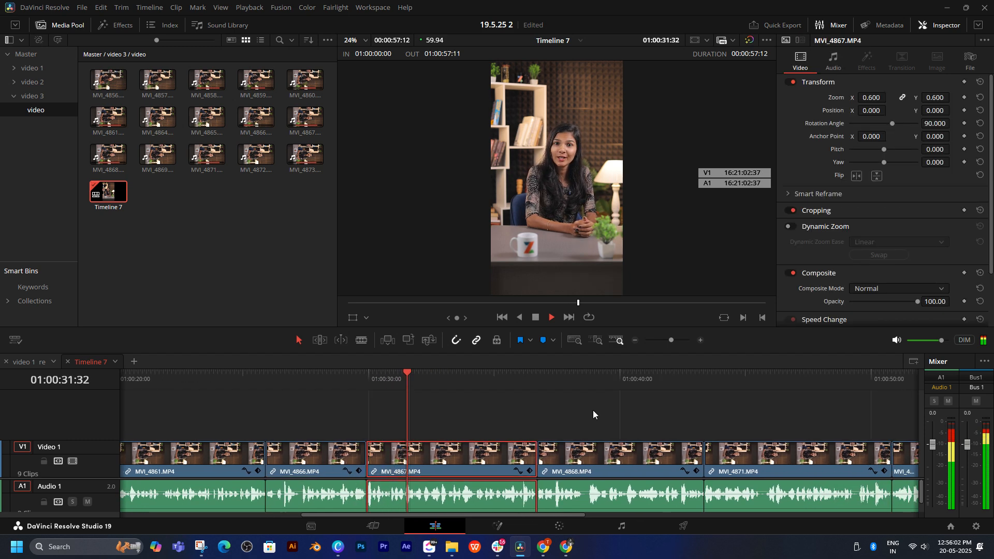
{"action": "left_click", "coordinate": [593, 412]}
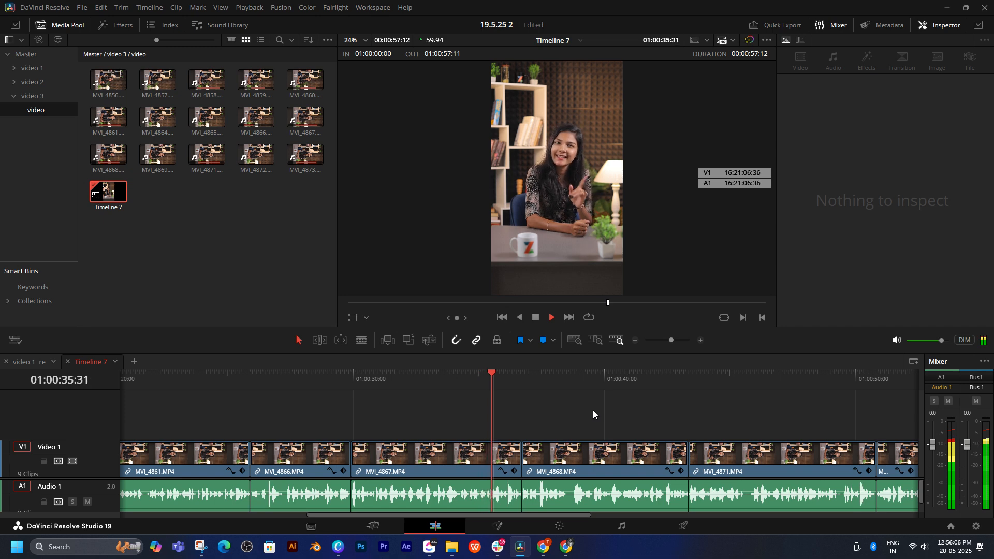
{"action": "scroll", "coordinate": [664, 413], "scroll_direction": "right", "scroll_amount": 7}
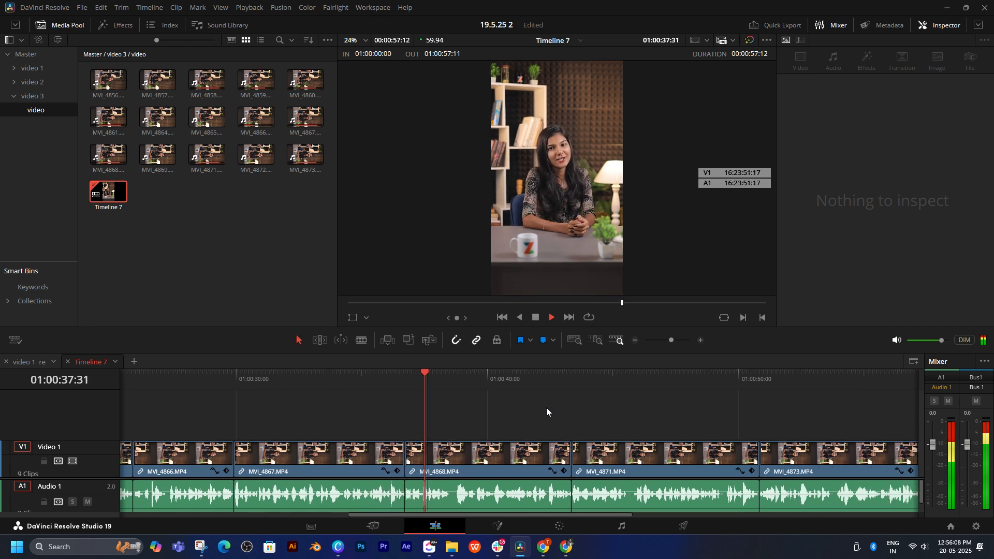
{"action": "scroll", "coordinate": [520, 405], "scroll_direction": "right", "scroll_amount": 5}
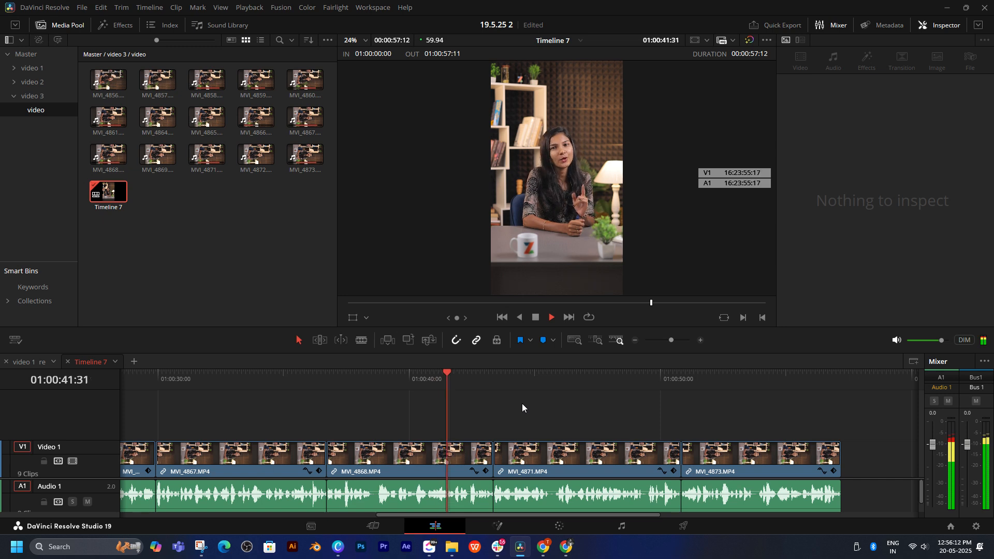
Step: Open the script document linked in the ClickUp task for this reel, then return to DaVinci Resolve
{"action": "left_click", "coordinate": [430, 548]}
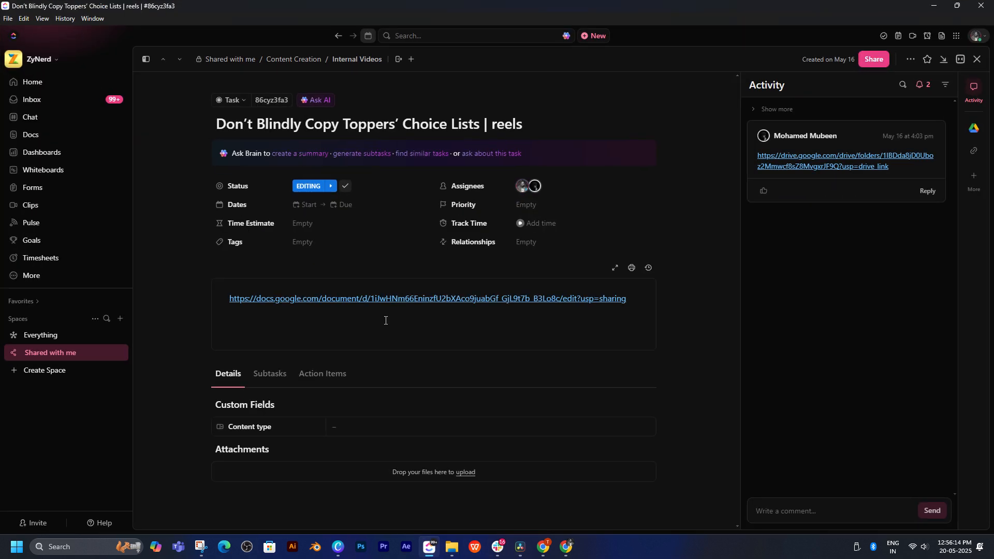
{"action": "left_click", "coordinate": [355, 299]}
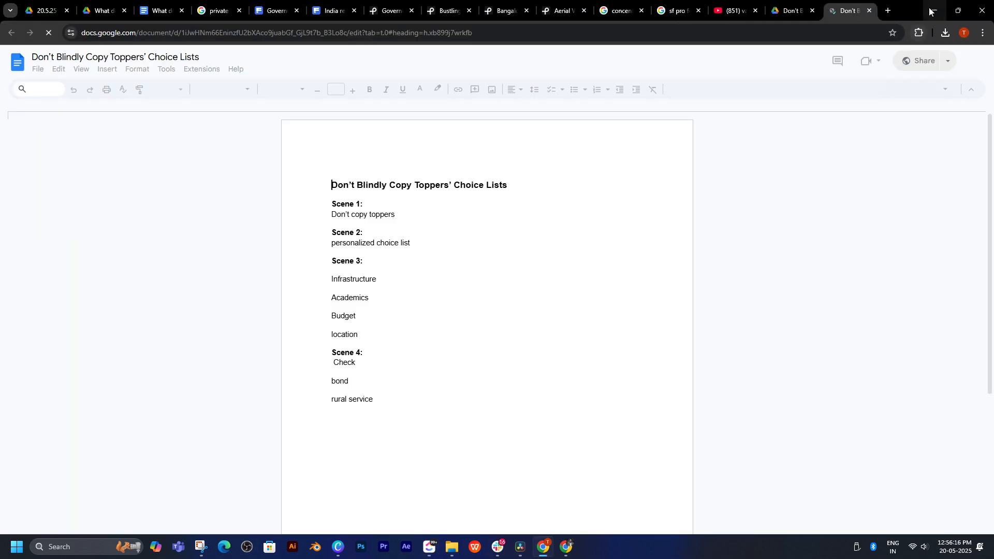
{"action": "key", "text": "alt+Tab"}
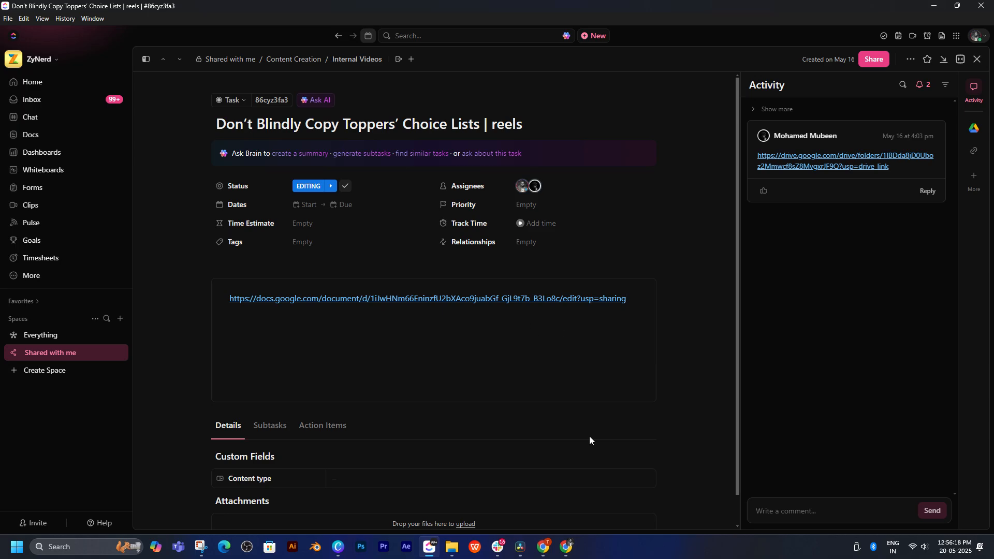
{"action": "left_click", "coordinate": [518, 548]}
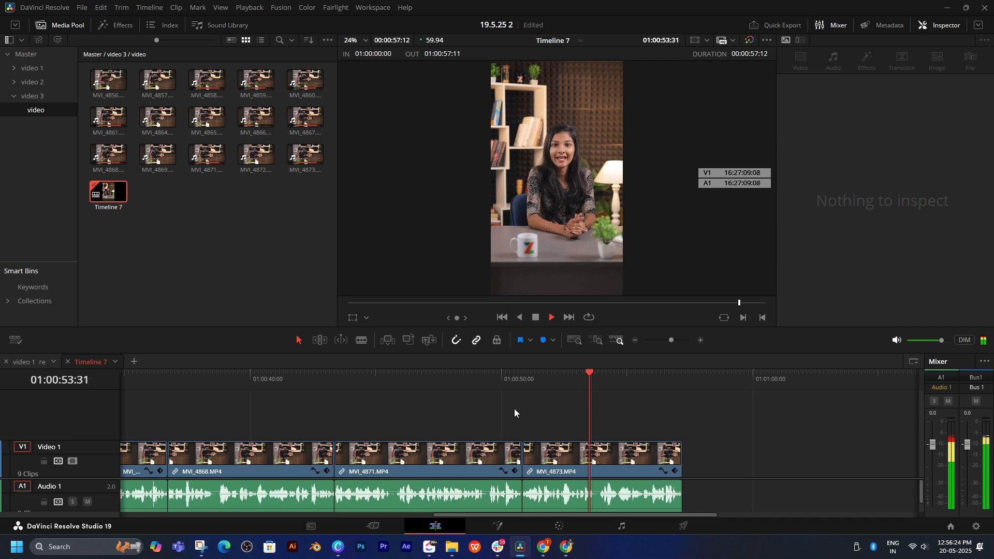
Step: Replay the opening seconds of MVI_4858 several times and stop playback at 01:00:01:28
{"action": "left_click_drag", "start_coordinate": [444, 406], "coordinate": [602, 392]}
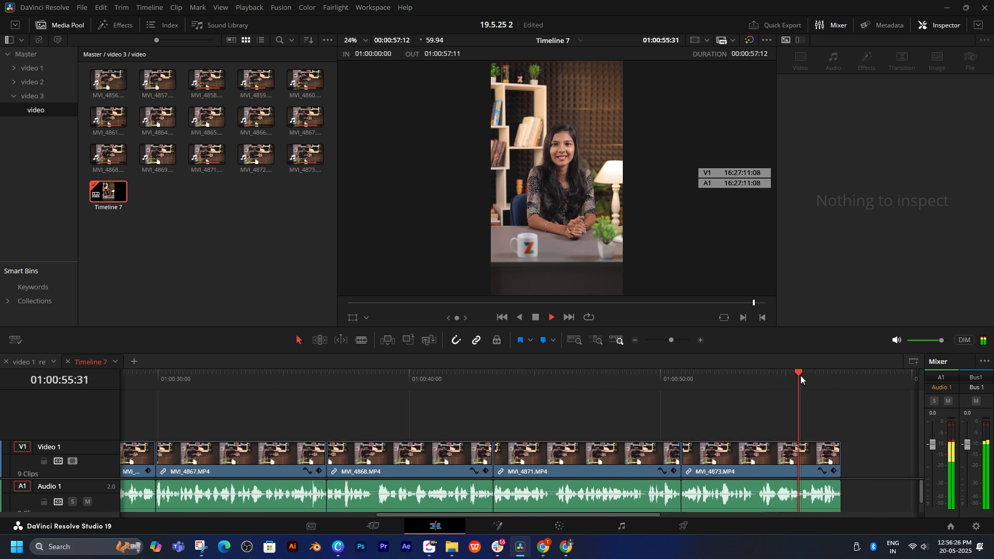
{"action": "left_click_drag", "start_coordinate": [243, 394], "coordinate": [85, 406]}
{"action": "key", "text": "space"}
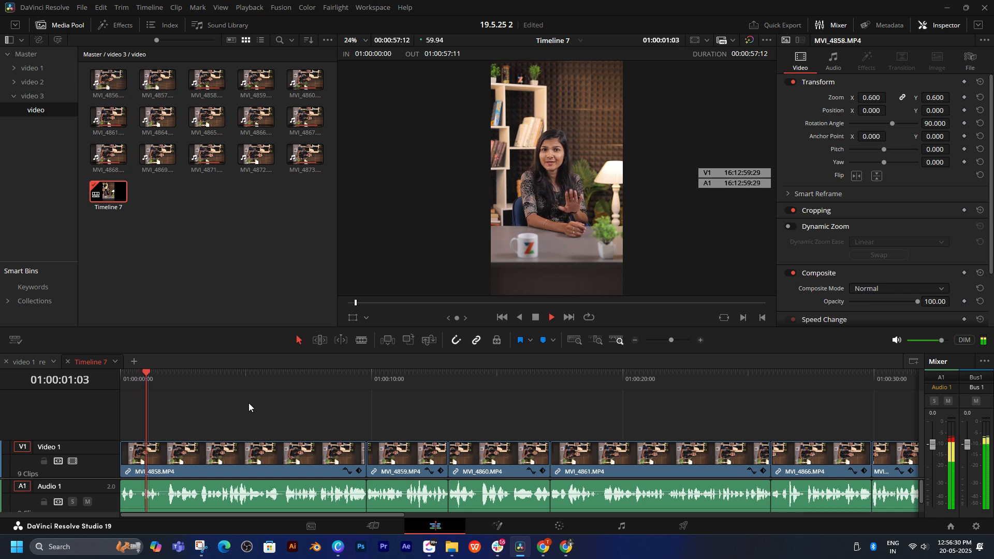
{"action": "key", "text": "ctrl+equal"}
{"action": "key", "text": "space"}
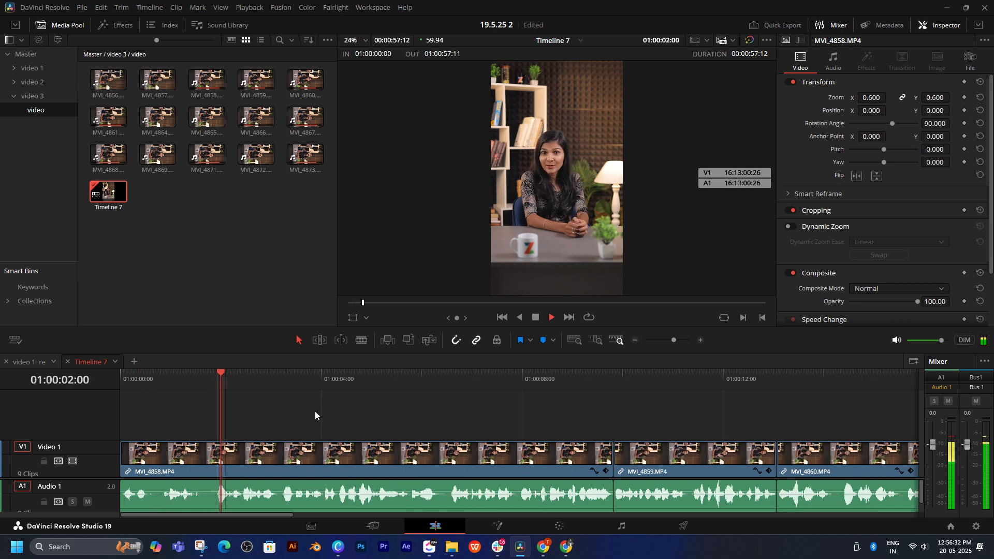
{"action": "key", "text": "space"}
{"action": "left_click_drag", "start_coordinate": [193, 396], "coordinate": [167, 396]}
{"action": "key", "text": "space"}
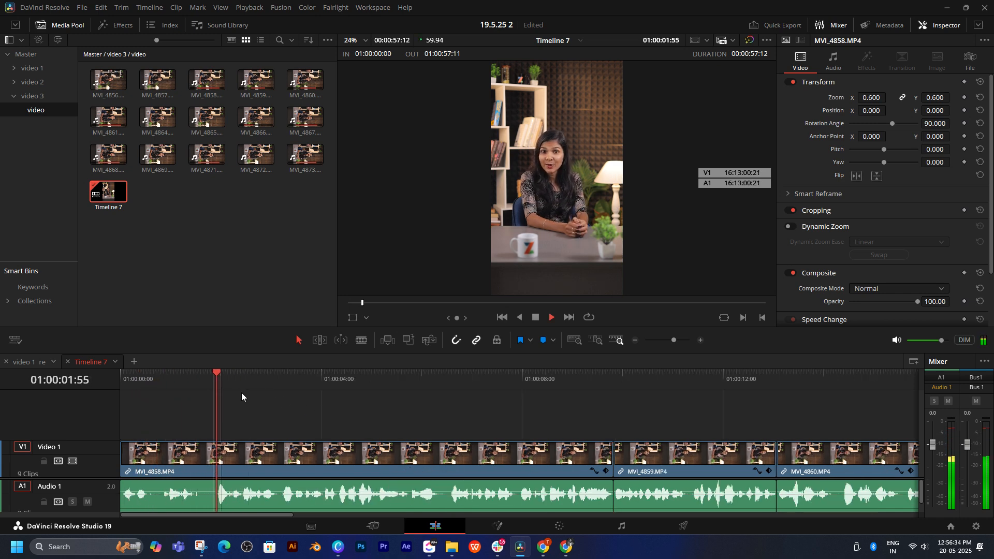
{"action": "key", "text": "Home"}
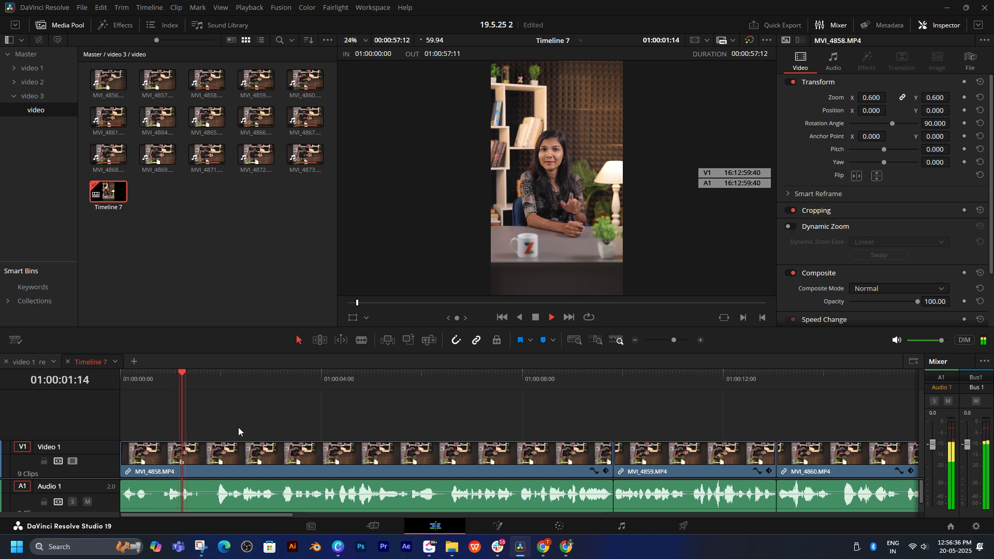
{"action": "key", "text": "space"}
Step: Create a bin named "video 03" inside the video bin and move all MVI clips and Timeline 7 into it
{"action": "left_click", "coordinate": [156, 195]}
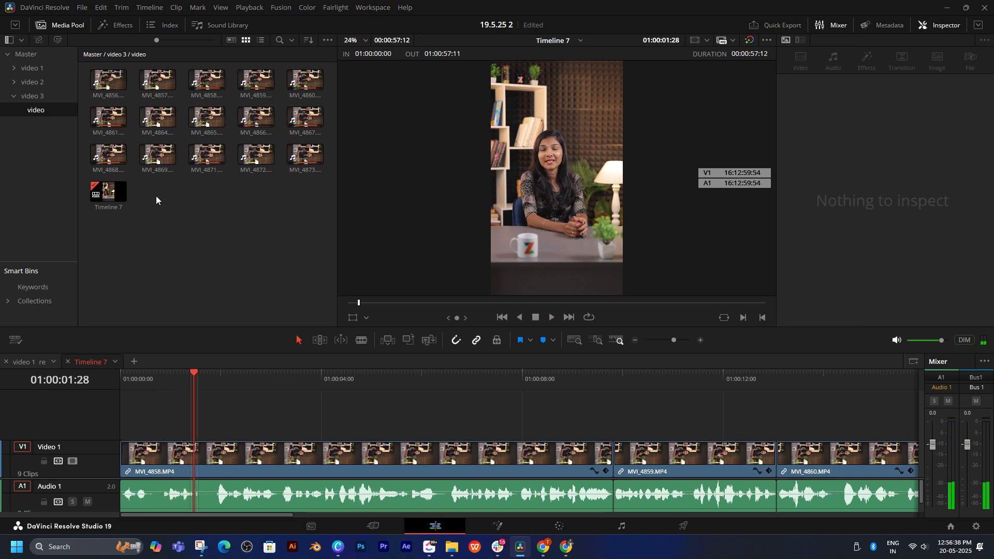
{"action": "key", "text": "ctrl+shift+n"}
{"action": "type", "text": "video"}
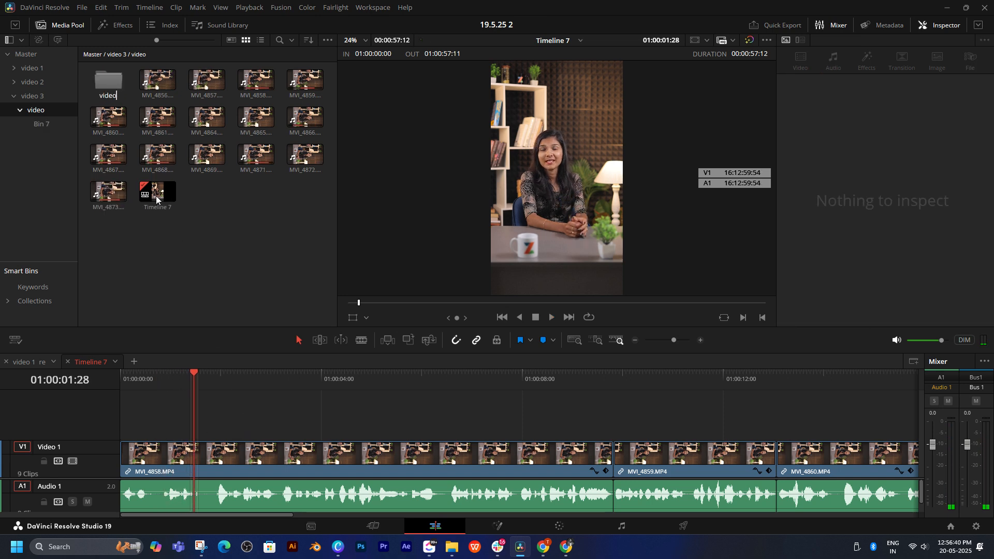
{"action": "type", "text": " 03"}
{"action": "key", "text": "Return"}
{"action": "left_click", "coordinate": [163, 80]}
{"action": "left_click", "coordinate": [159, 192], "text": "shift"}
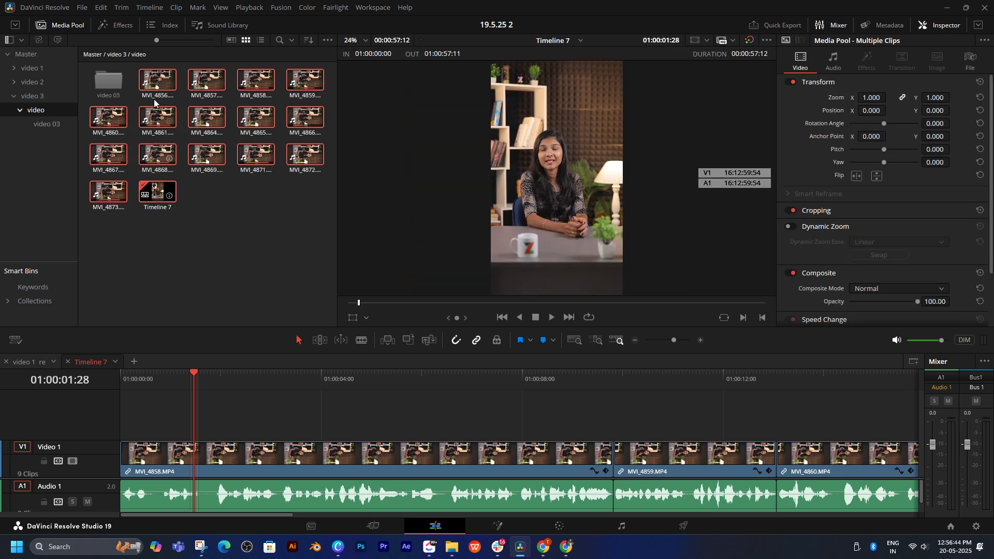
{"action": "left_click_drag", "start_coordinate": [158, 118], "coordinate": [108, 80]}
Step: Create a second bin named "png" next to video 03 and open it
{"action": "key", "text": "ctrl+shift+n"}
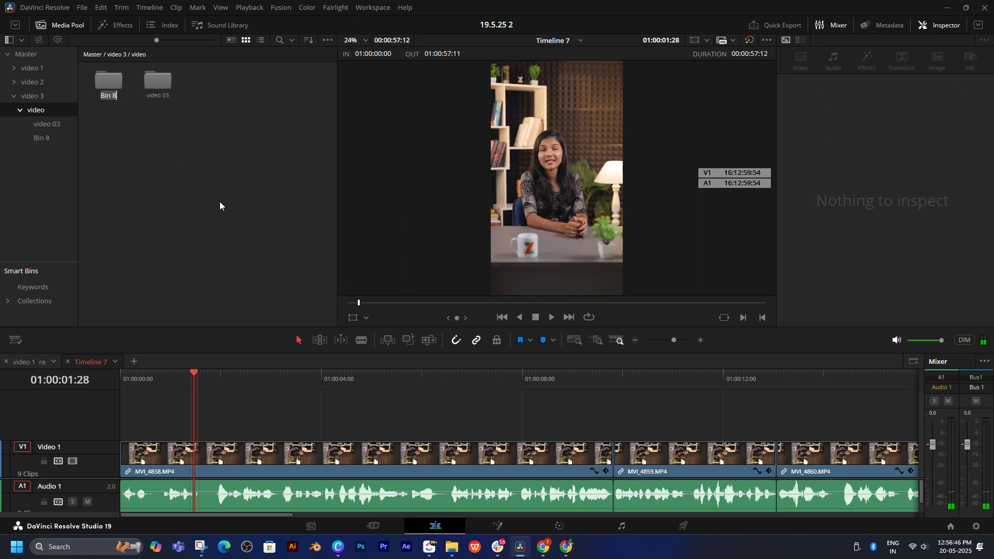
{"action": "type", "text": "png"}
{"action": "key", "text": "Return"}
{"action": "double_click", "coordinate": [98, 86]}
Step: Add a basic Text title on a new Video 2 track above the opening of MVI_4858
{"action": "left_click", "coordinate": [115, 24]}
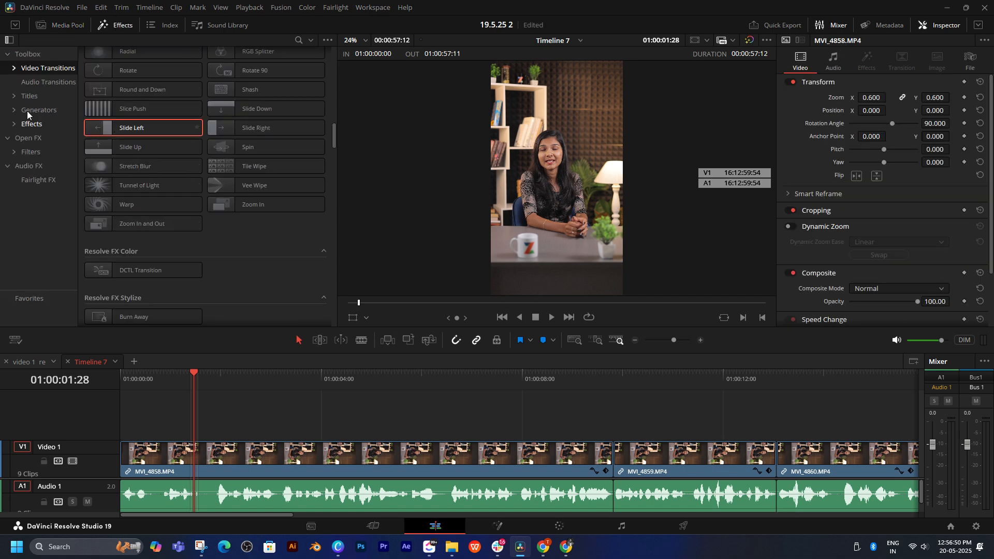
{"action": "left_click", "coordinate": [30, 97]}
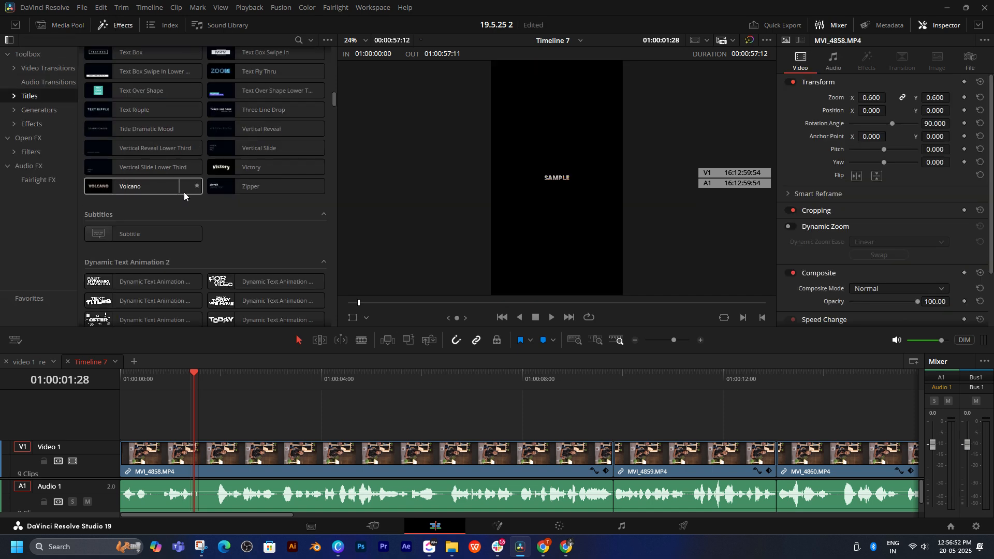
{"action": "scroll", "coordinate": [188, 192], "scroll_direction": "up", "scroll_amount": 10}
{"action": "scroll", "coordinate": [188, 183], "scroll_direction": "up", "scroll_amount": 5}
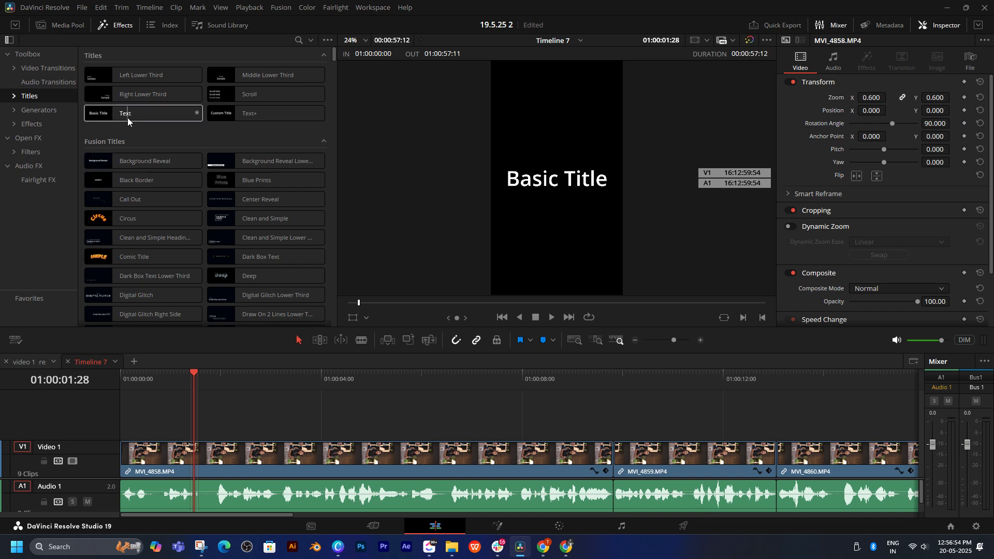
{"action": "left_click_drag", "start_coordinate": [129, 113], "coordinate": [185, 424]}
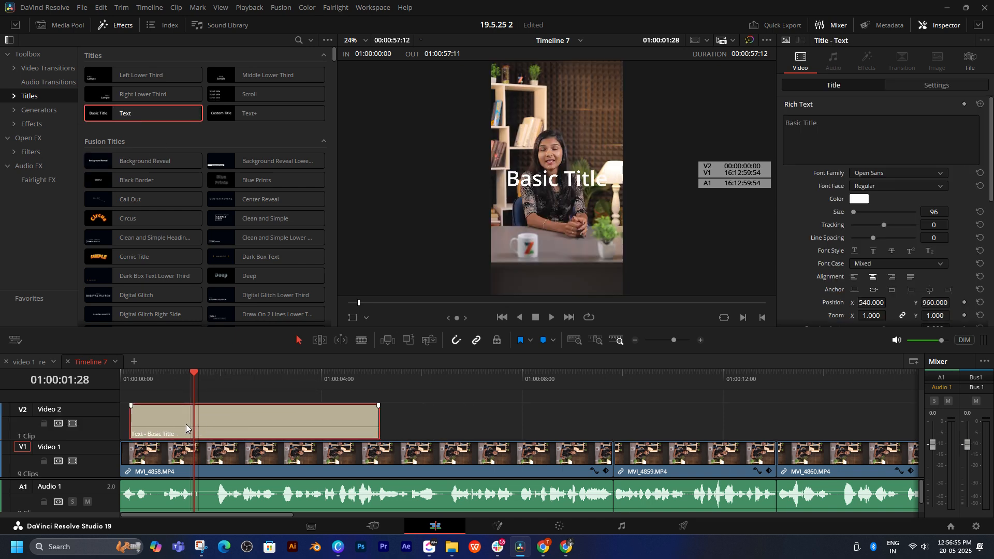
Step: Copy "Don't copy toppers" from Scene 1 of the Google Docs script and paste it as the title's text in DaVinci Resolve
{"action": "key", "text": "space"}
{"action": "left_click", "coordinate": [543, 547]}
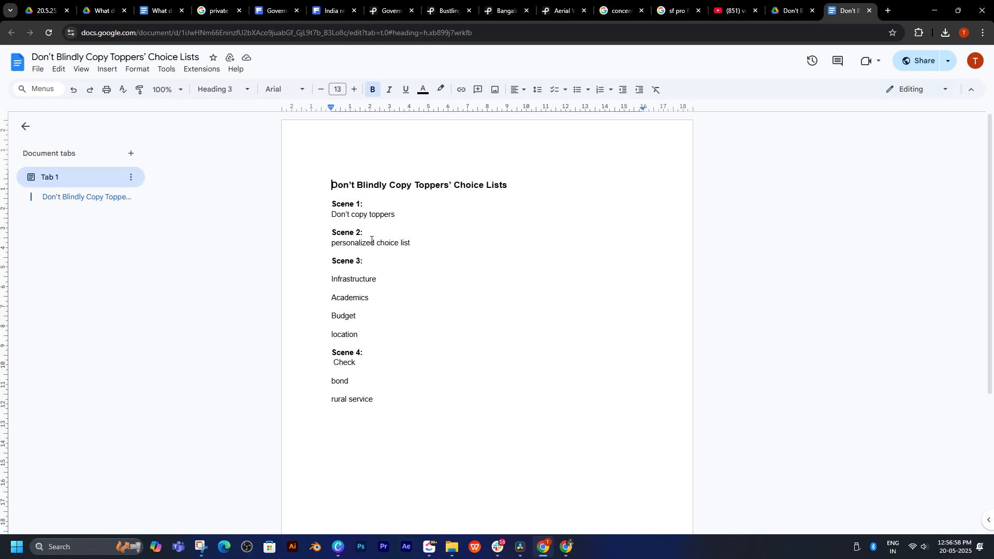
{"action": "left_click_drag", "start_coordinate": [367, 218], "coordinate": [329, 216]}
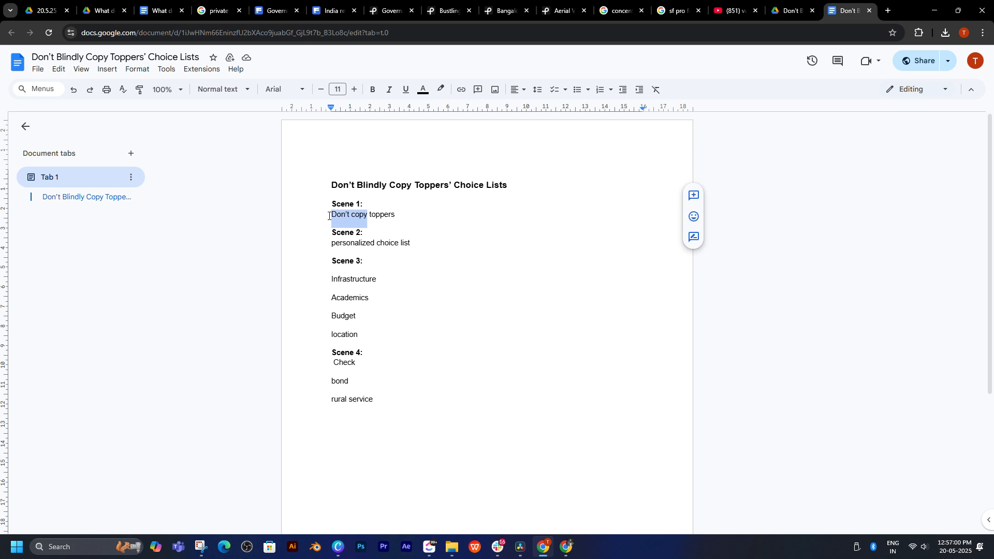
{"action": "left_click_drag", "start_coordinate": [396, 216], "coordinate": [329, 220]}
{"action": "key", "text": "ctrl+c"}
{"action": "left_click", "coordinate": [521, 547]}
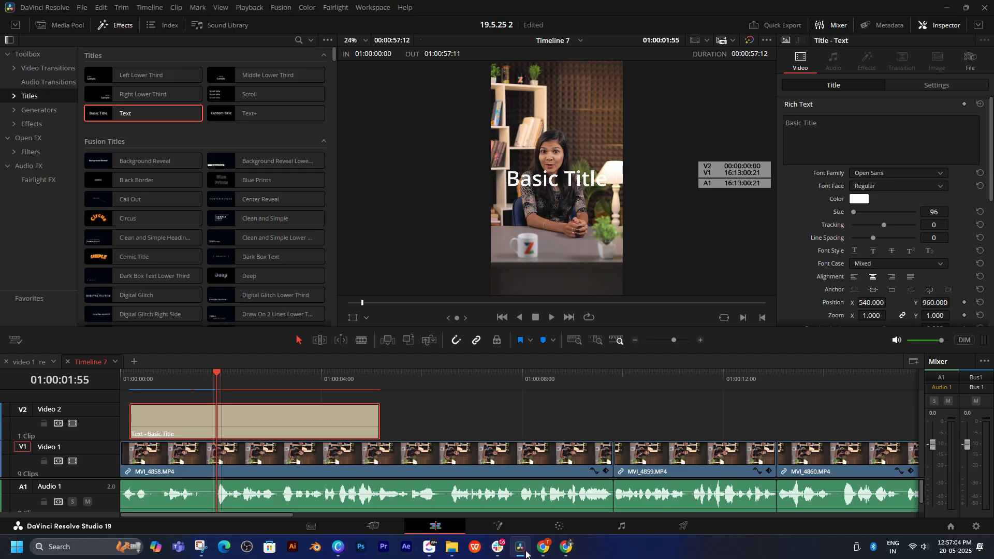
{"action": "left_click_drag", "start_coordinate": [830, 123], "coordinate": [741, 118]}
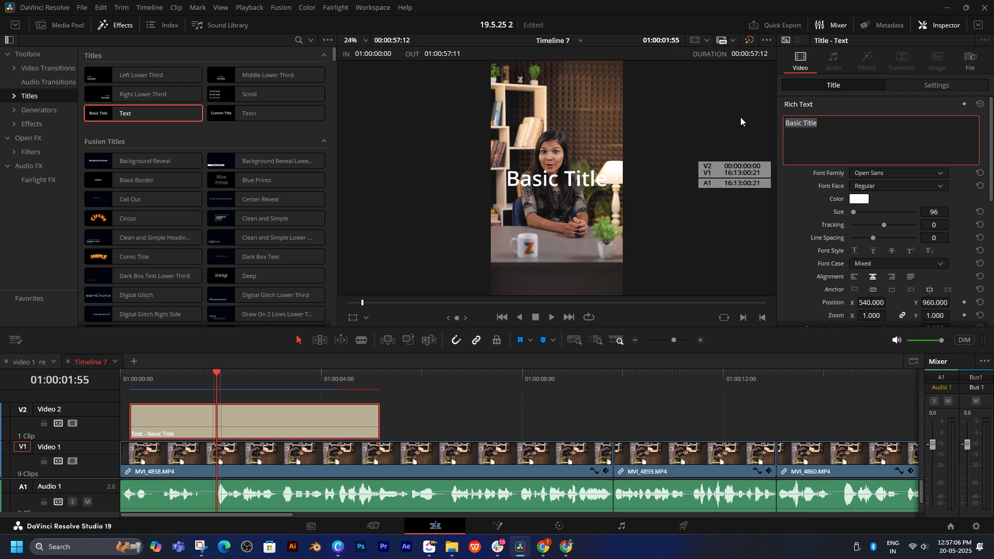
{"action": "key", "text": "ctrl+v"}
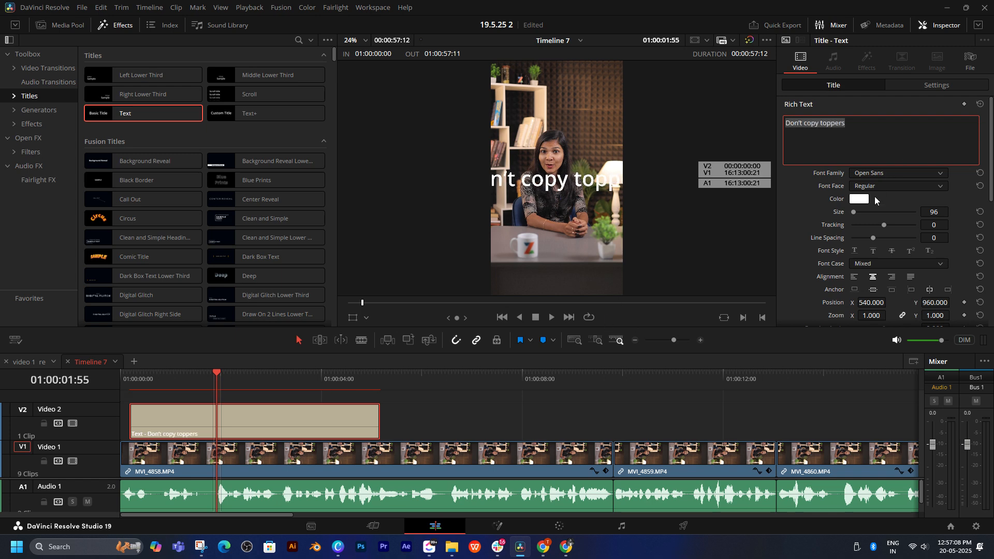
Step: Set the "Don't copy toppers" title's font to Poppins Bold at size 60
{"action": "left_click", "coordinate": [893, 174]}
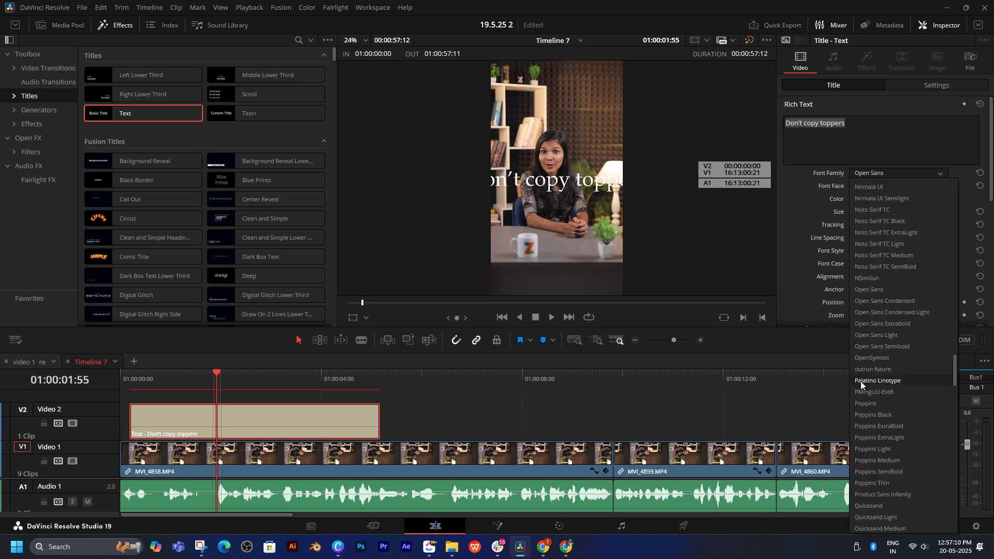
{"action": "left_click", "coordinate": [869, 404]}
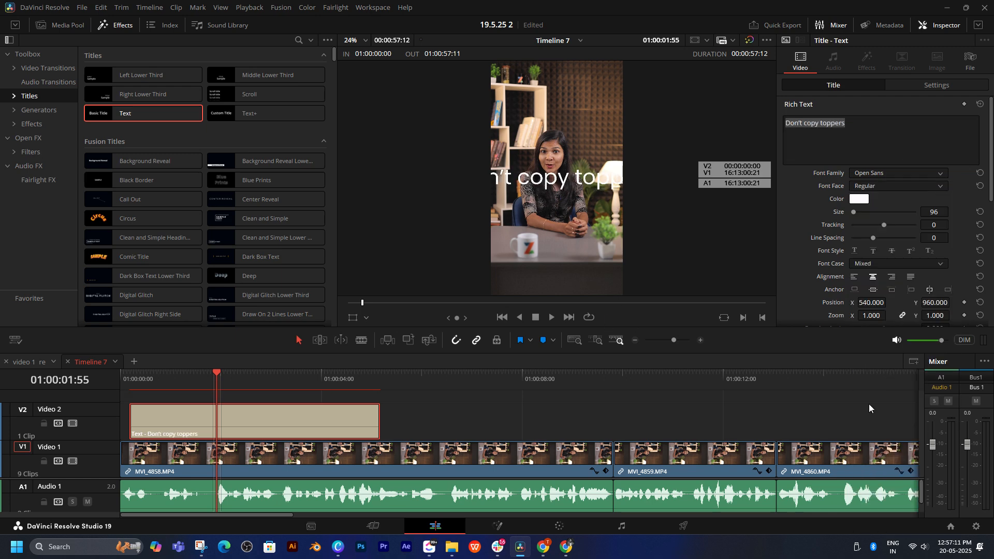
{"action": "left_click", "coordinate": [883, 185]}
{"action": "left_click", "coordinate": [871, 217]}
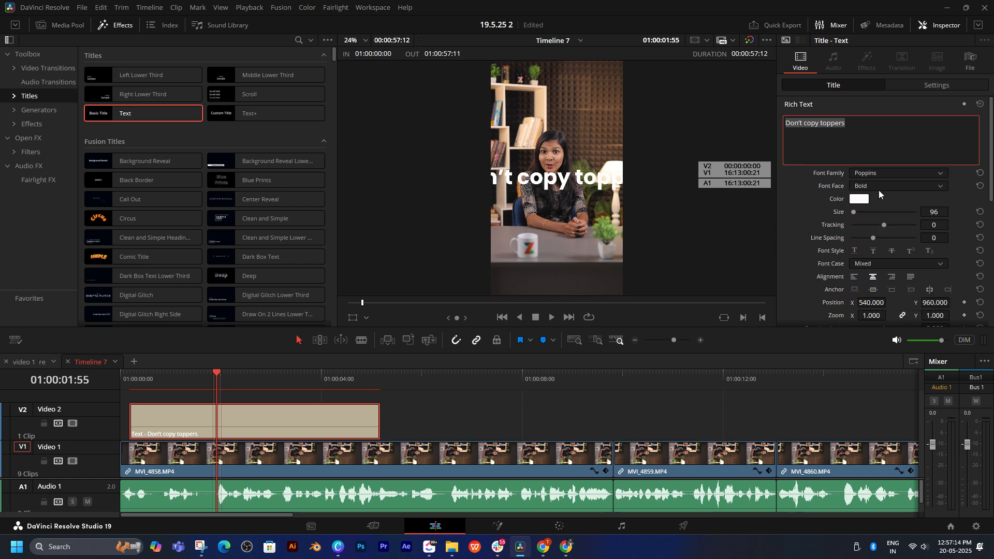
{"action": "left_click", "coordinate": [934, 212]}
{"action": "key", "text": "Return"}
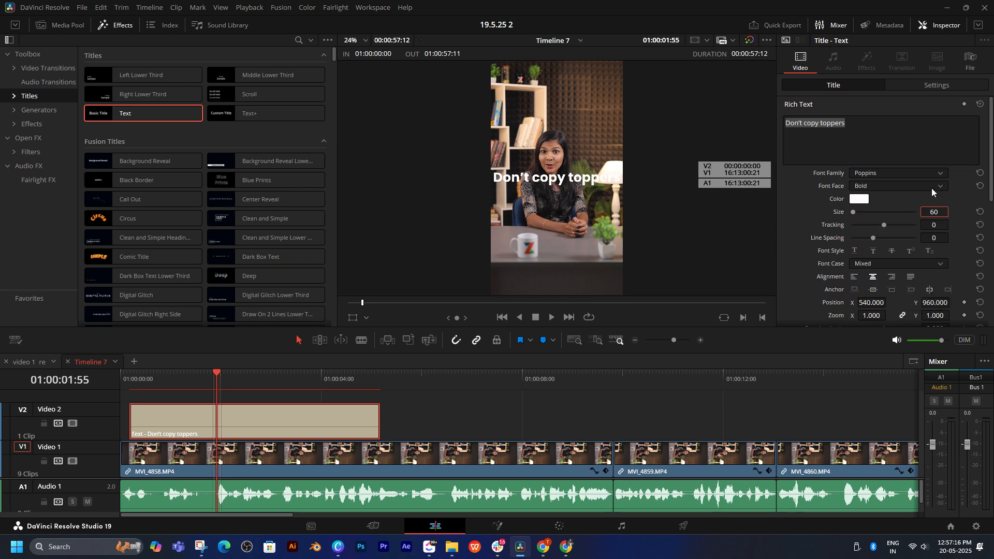
Step: Replay the opening to check the title's timing and split the title at 01:00:01:50
{"action": "left_click_drag", "start_coordinate": [230, 378], "coordinate": [120, 383]}
{"action": "key", "text": "space"}
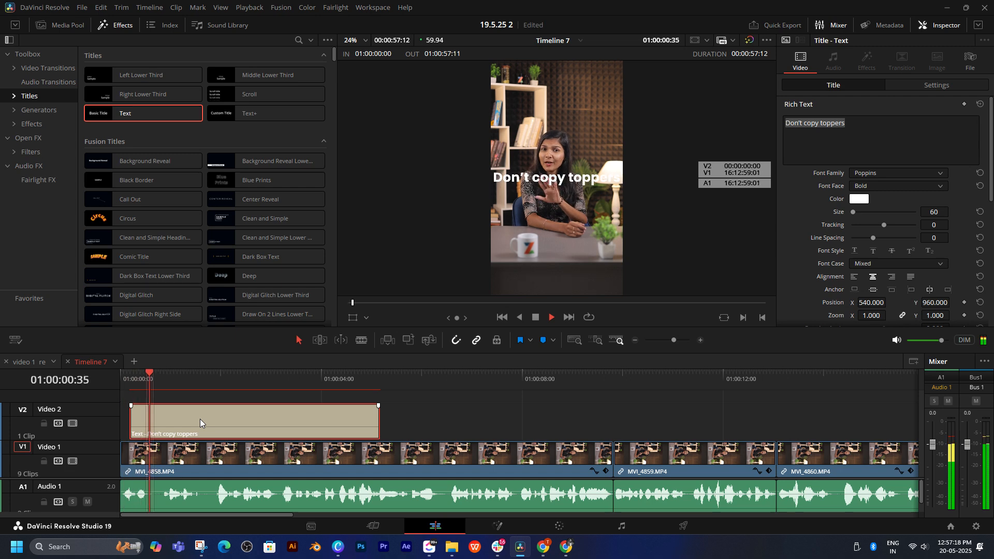
{"action": "key", "text": "space"}
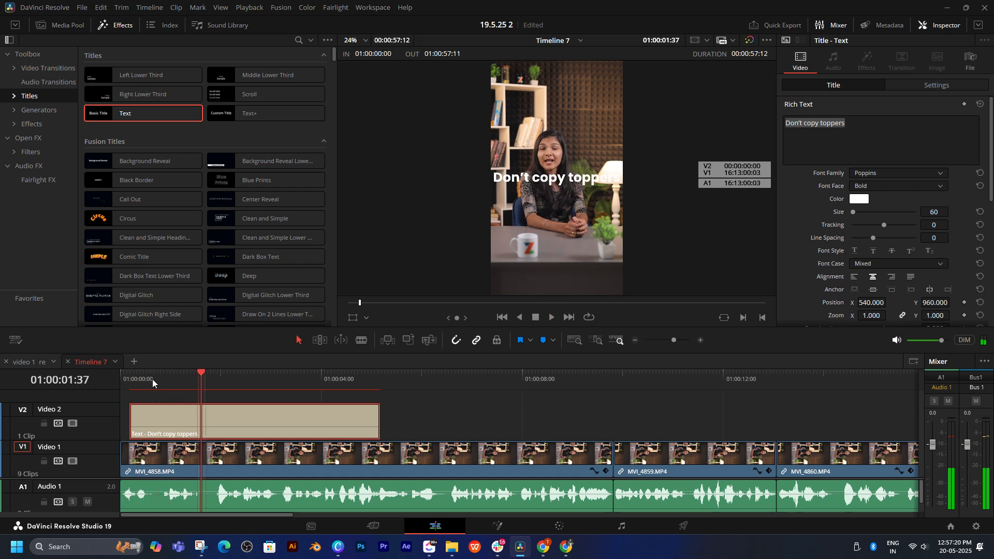
{"action": "key", "text": "Home"}
{"action": "key", "text": "space"}
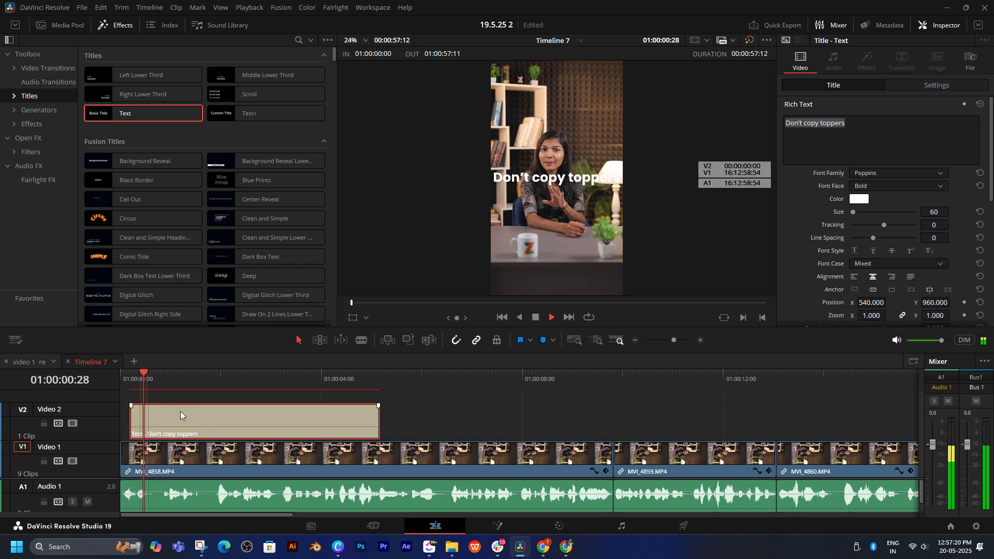
{"action": "left_click", "coordinate": [212, 383]}
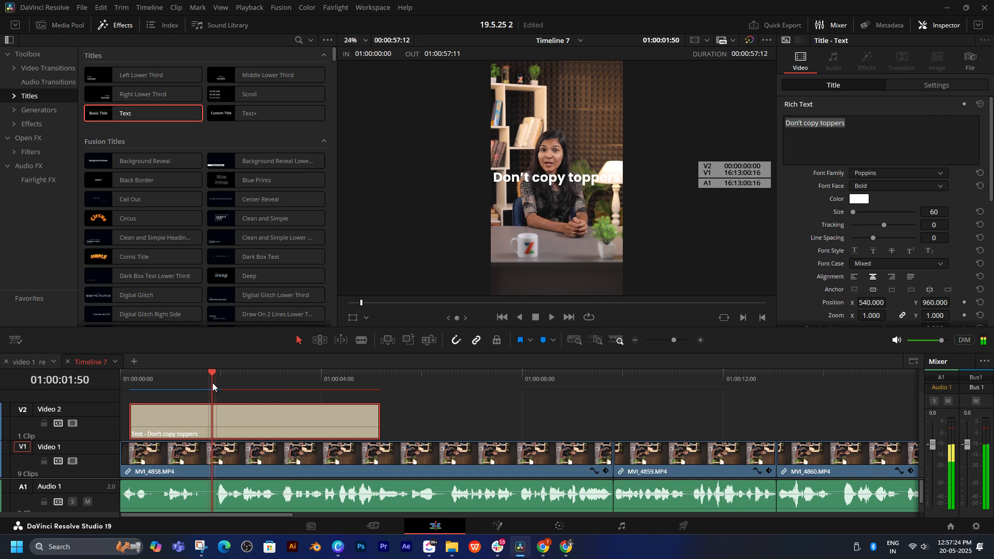
{"action": "key", "text": "space"}
{"action": "key", "text": "ctrl+b"}
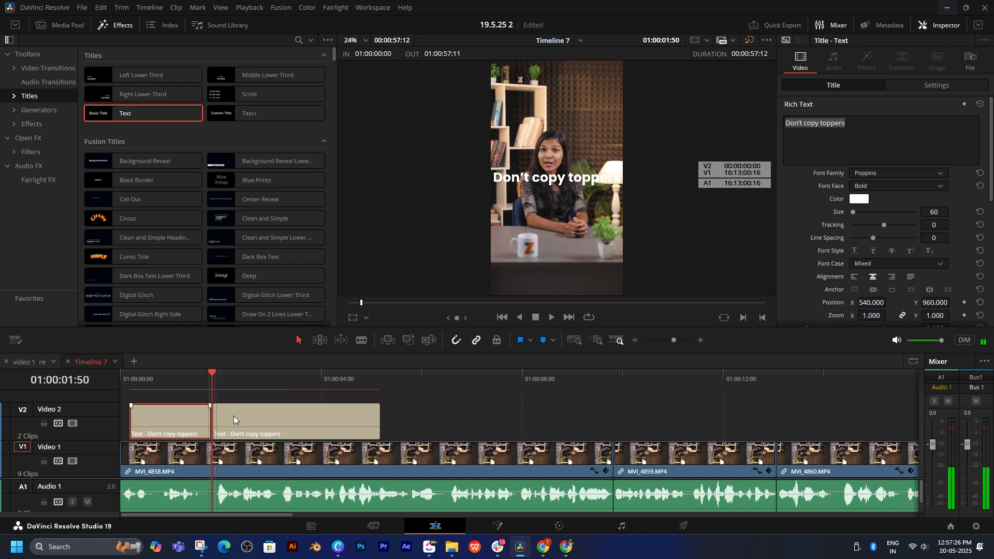
Step: Move the second piece of the split title to about 01:00:06:00 and check the script document while playback runs
{"action": "left_click", "coordinate": [240, 421]}
{"action": "key", "text": "space"}
{"action": "left_click_drag", "start_coordinate": [261, 421], "coordinate": [470, 424]}
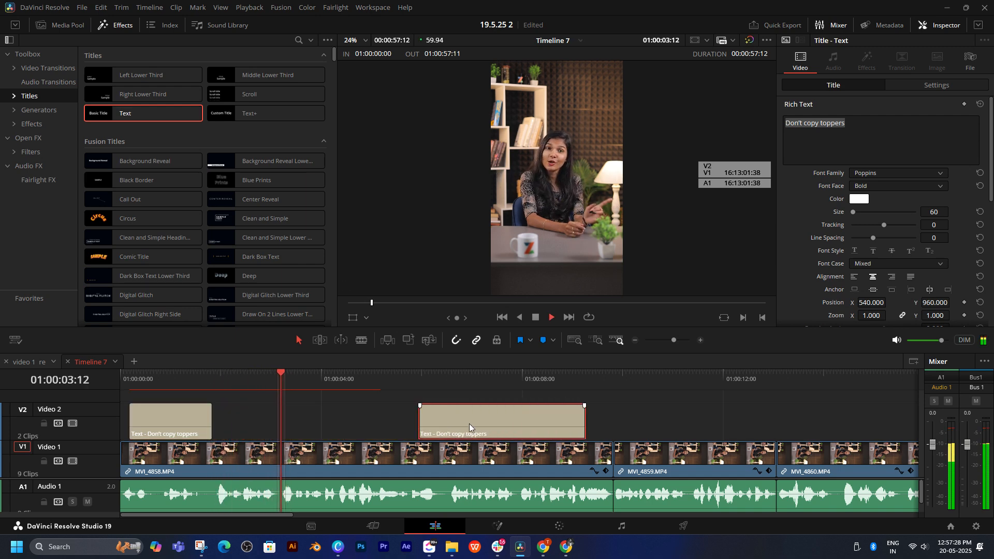
{"action": "scroll", "coordinate": [520, 417], "scroll_direction": "right", "scroll_amount": 1}
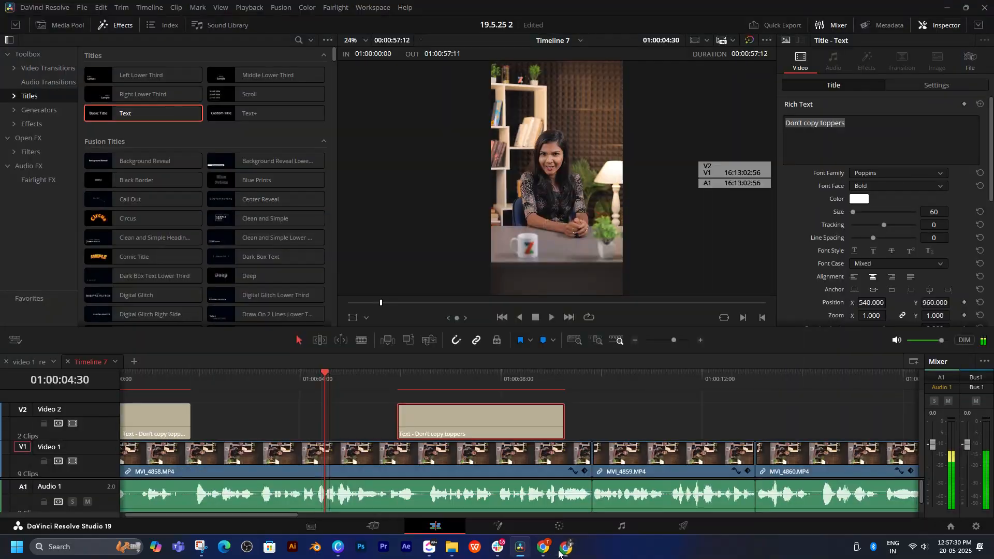
{"action": "left_click", "coordinate": [544, 550]}
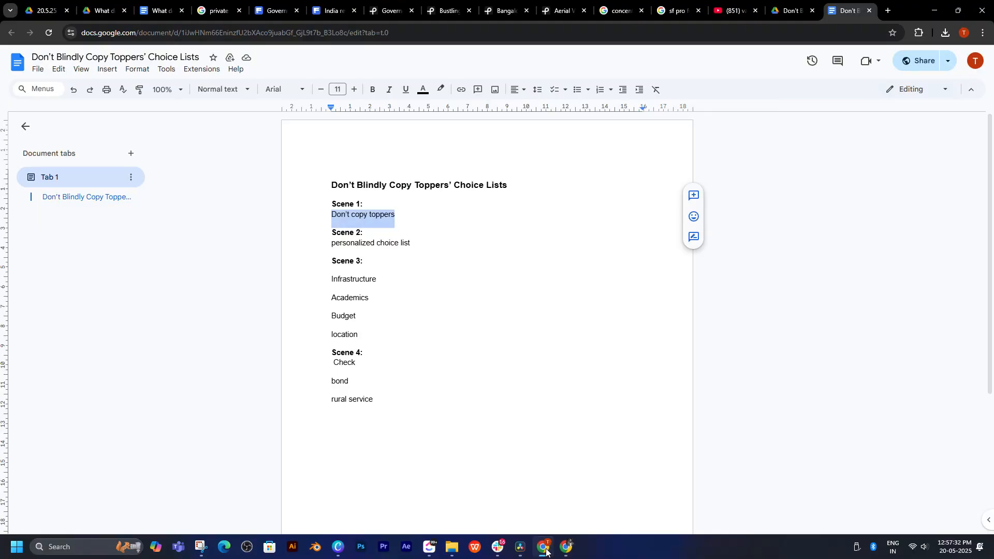
{"action": "left_click", "coordinate": [545, 550]}
Step: Move the second title piece on Video 2 to the start of MVI_4860 and stop playback over it
{"action": "left_click_drag", "start_coordinate": [449, 418], "coordinate": [595, 417]}
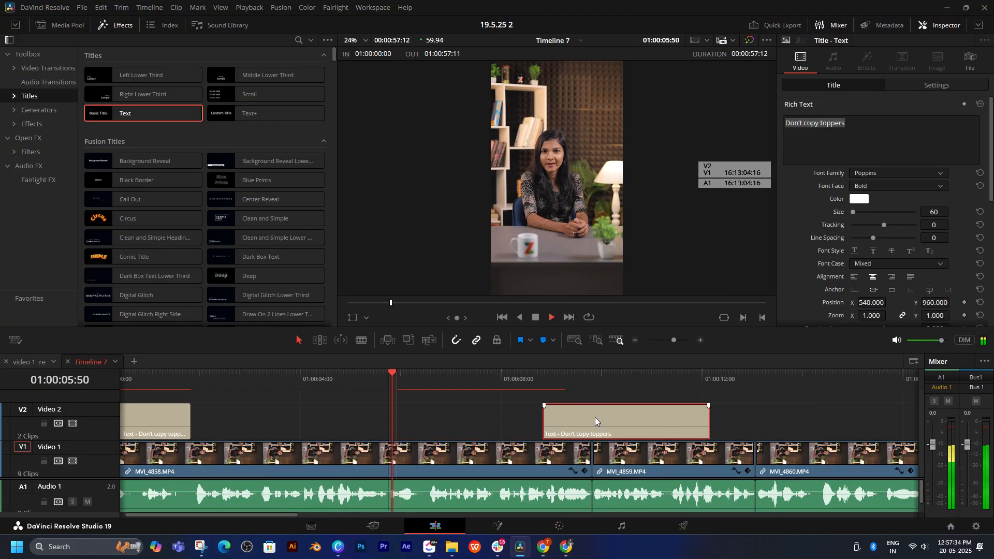
{"action": "scroll", "coordinate": [623, 412], "scroll_direction": "right", "scroll_amount": 4}
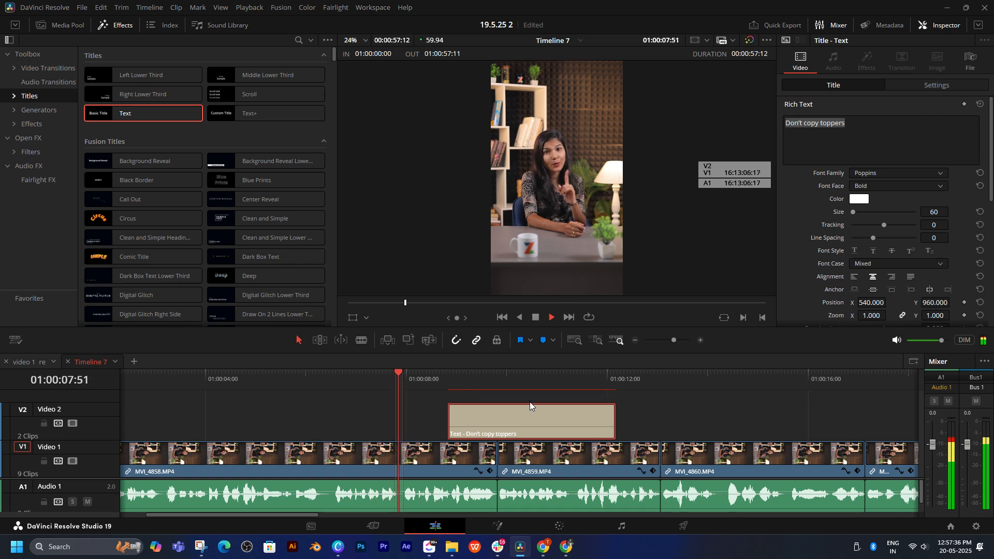
{"action": "left_click_drag", "start_coordinate": [546, 420], "coordinate": [396, 413]}
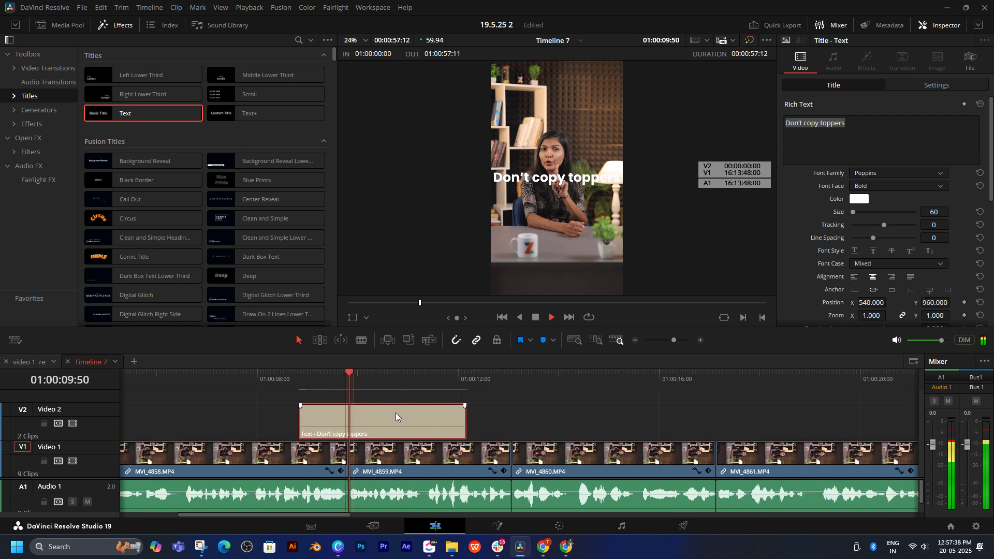
{"action": "left_click_drag", "start_coordinate": [427, 417], "coordinate": [582, 415]}
{"action": "key", "text": "space"}
{"action": "scroll", "coordinate": [597, 412], "scroll_direction": "right", "scroll_amount": 3}
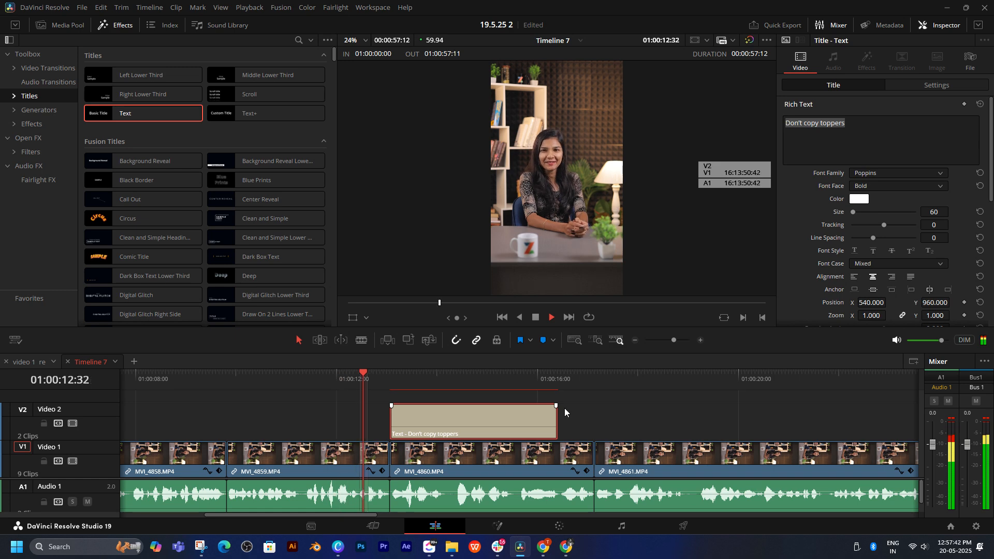
{"action": "left_click", "coordinate": [593, 413]}
{"action": "scroll", "coordinate": [580, 412], "scroll_direction": "right", "scroll_amount": 1}
{"action": "left_click", "coordinate": [486, 417]}
{"action": "key", "text": "space"}
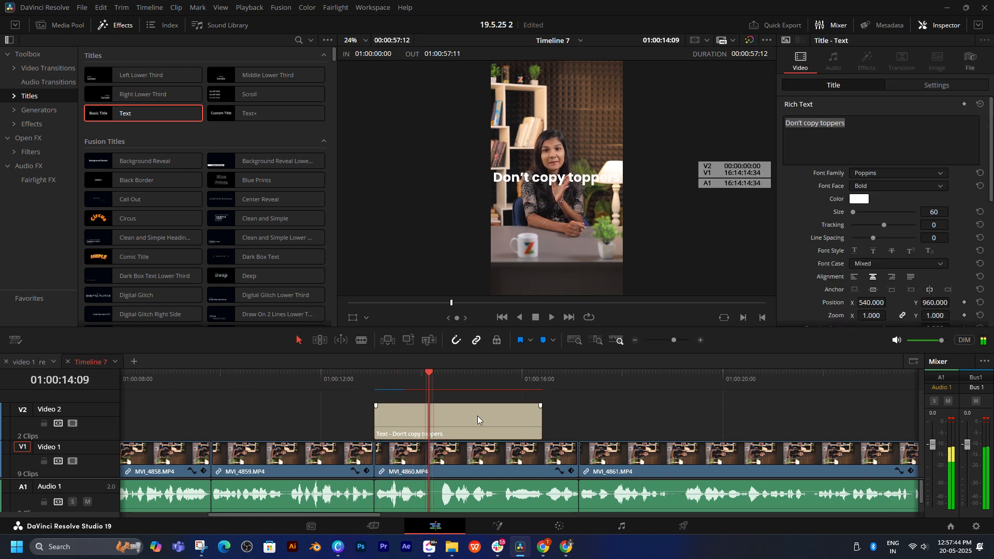
Step: Move both title clips from Video 2 up to a new Video 3 track
{"action": "key", "text": "shift+z"}
{"action": "left_click", "coordinate": [129, 417], "text": "ctrl"}
{"action": "left_click_drag", "start_coordinate": [129, 417], "coordinate": [132, 403]}
{"action": "left_click", "coordinate": [226, 411]}
{"action": "key", "text": "space"}
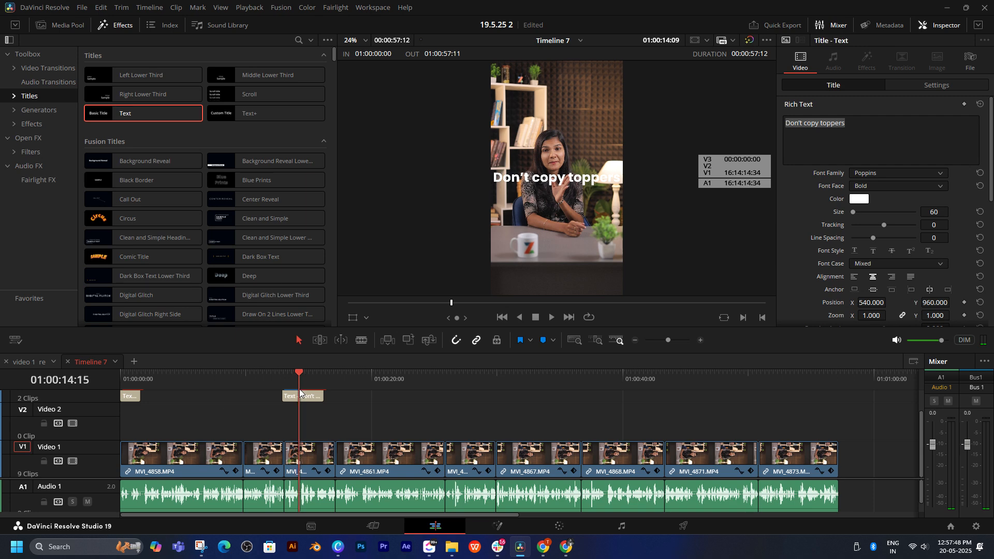
Step: Enlarge the timeline area and align the second title on Video 3 with the start of MVI_4860
{"action": "scroll", "coordinate": [381, 418], "scroll_direction": "up", "scroll_amount": 2}
{"action": "scroll", "coordinate": [414, 418], "scroll_direction": "up", "scroll_amount": 2}
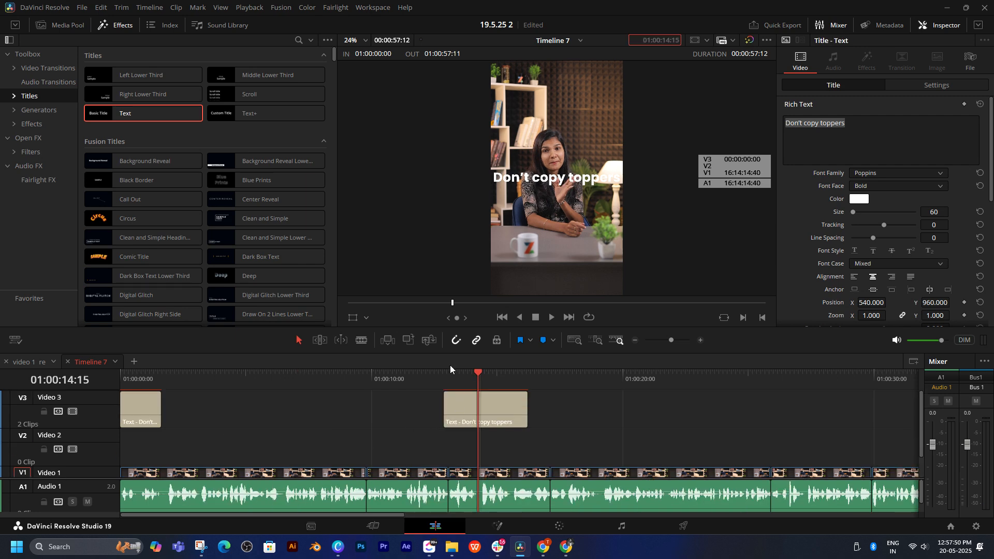
{"action": "left_click_drag", "start_coordinate": [448, 352], "coordinate": [448, 276]}
{"action": "left_click_drag", "start_coordinate": [468, 359], "coordinate": [492, 359]}
{"action": "left_click", "coordinate": [471, 302]}
Step: Set both Video 3 titles' drop shadow to Y offset -3 and opacity 100, and adjust their stroke settings
{"action": "left_click", "coordinate": [105, 357]}
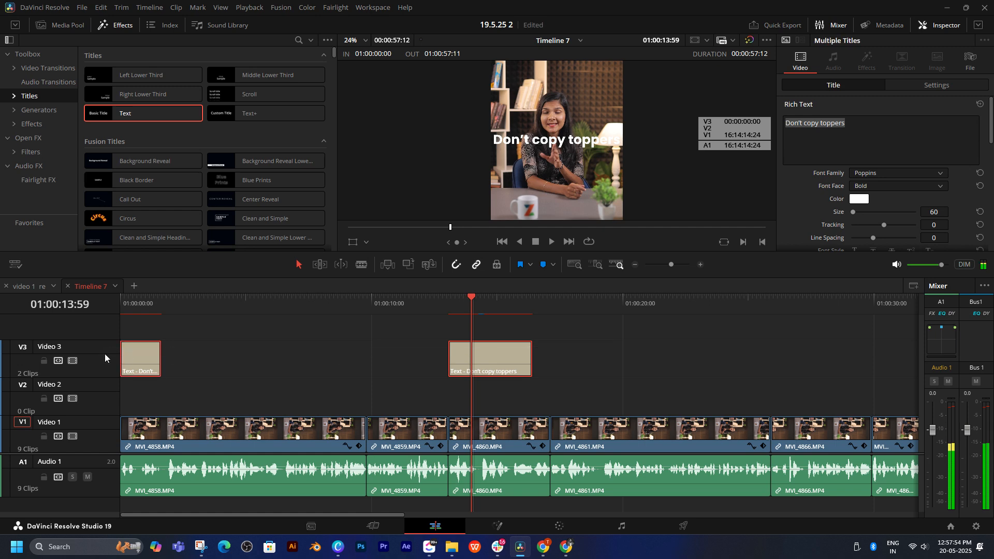
{"action": "scroll", "coordinate": [884, 163], "scroll_direction": "down", "scroll_amount": 5}
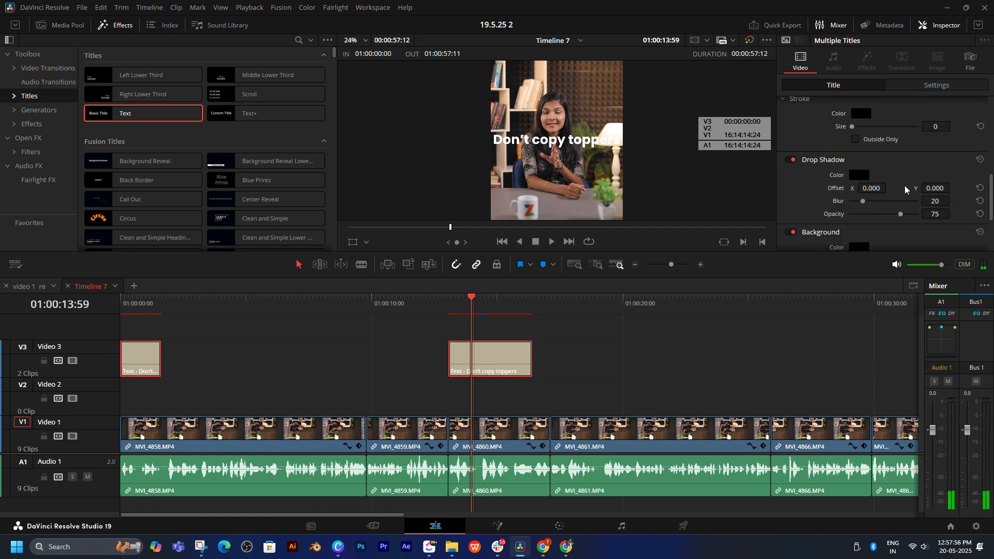
{"action": "key", "text": "Return"}
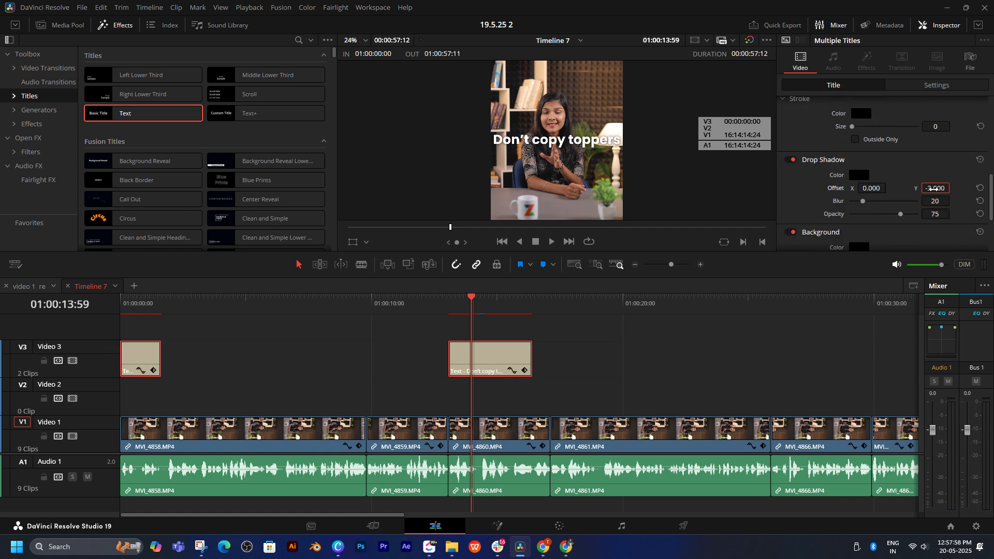
{"action": "scroll", "coordinate": [948, 184], "scroll_direction": "up", "scroll_amount": 1}
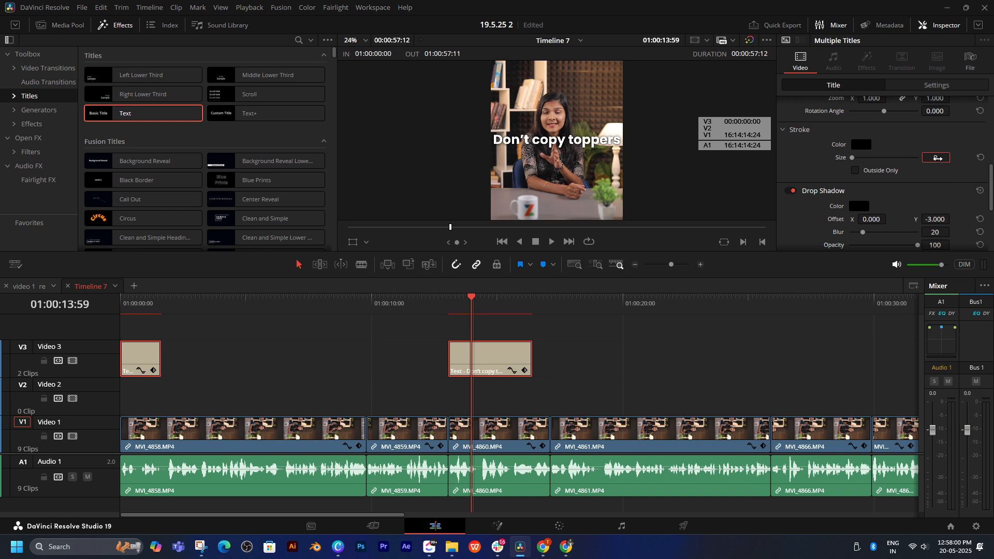
{"action": "left_click_drag", "start_coordinate": [937, 158], "coordinate": [938, 158]}
{"action": "left_click", "coordinate": [872, 170]}
{"action": "left_click", "coordinate": [582, 328]}
Step: Replace the text of the title above MVI_4860 with "personalized choice list" from the script, breaking the line after "personalized"
{"action": "left_click", "coordinate": [451, 306]}
{"action": "key", "text": "space"}
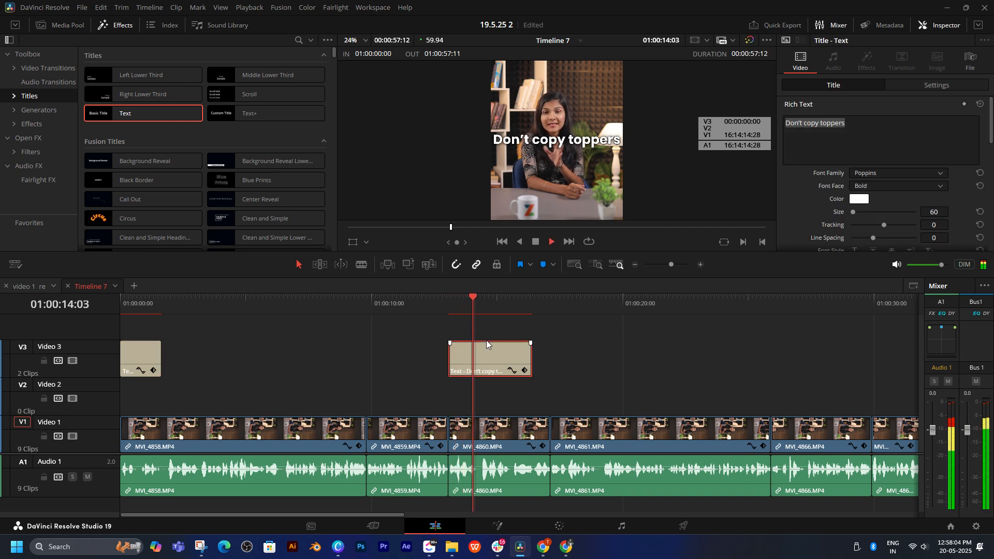
{"action": "left_click", "coordinate": [541, 547]}
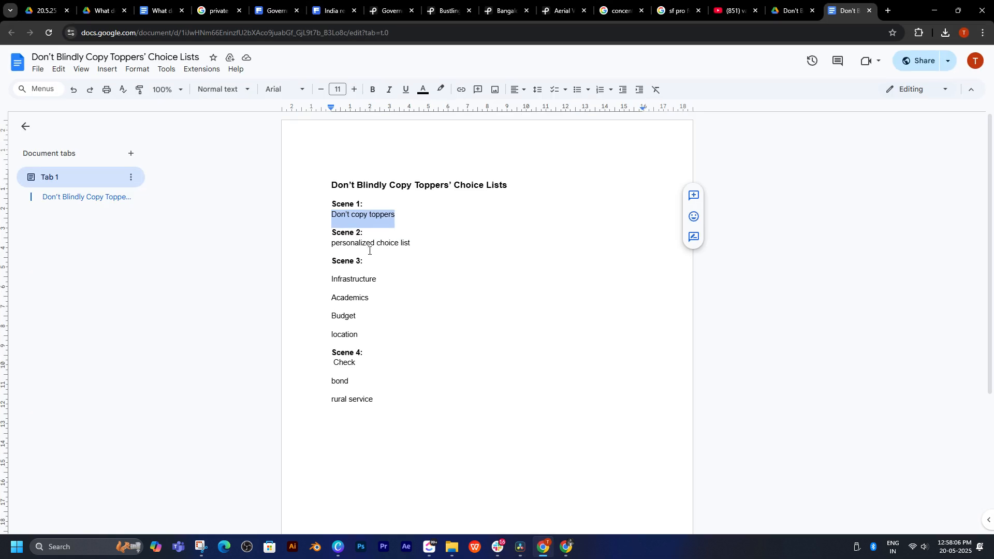
{"action": "left_click_drag", "start_coordinate": [334, 242], "coordinate": [420, 244]}
{"action": "key", "text": "ctrl+c"}
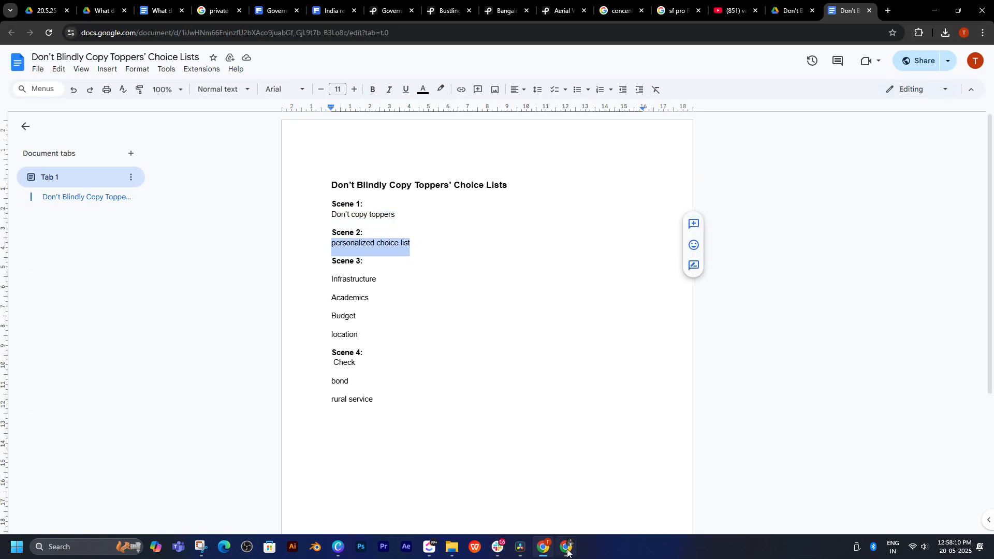
{"action": "left_click", "coordinate": [520, 547]}
{"action": "key", "text": "ctrl+v"}
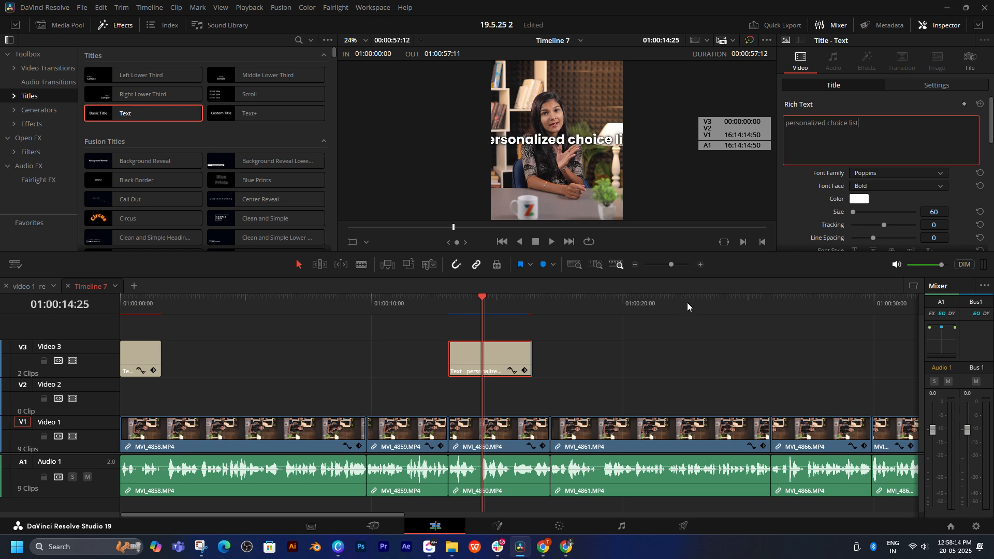
{"action": "key", "text": "BackSpace"}
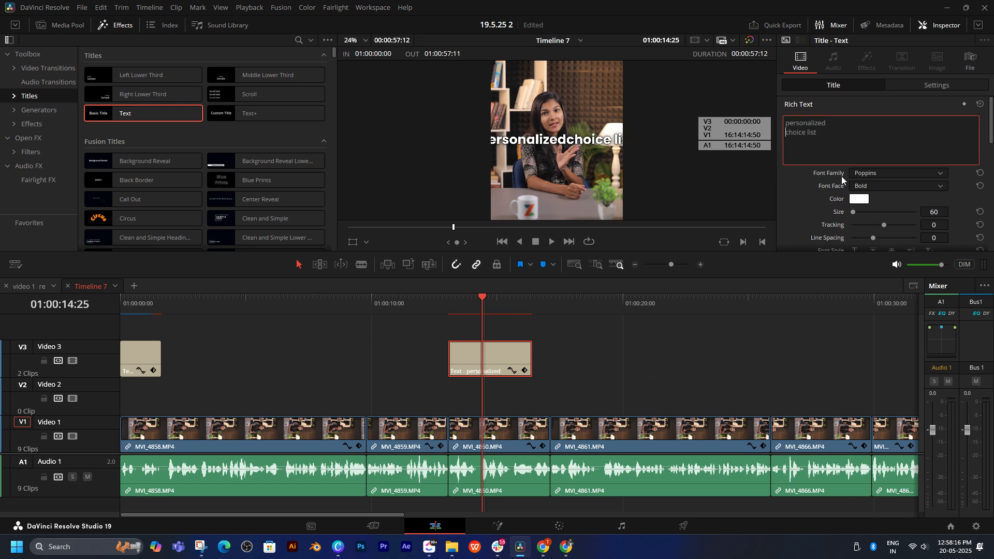
{"action": "key", "text": "Return"}
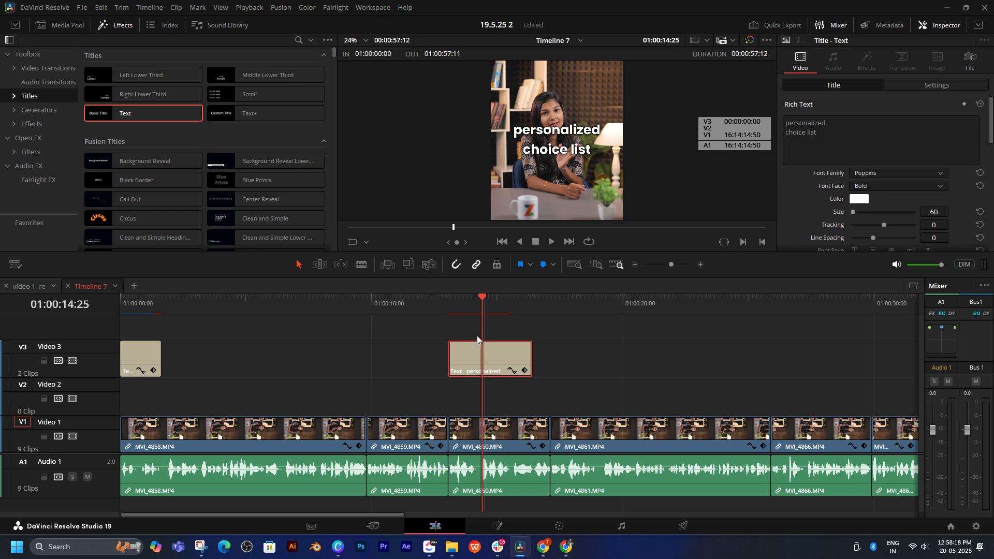
Step: Play through the "personalized choice list" title, shorten its end to just before 01:00:16:00, and replay the section
{"action": "left_click", "coordinate": [450, 305]}
{"action": "key", "text": "space"}
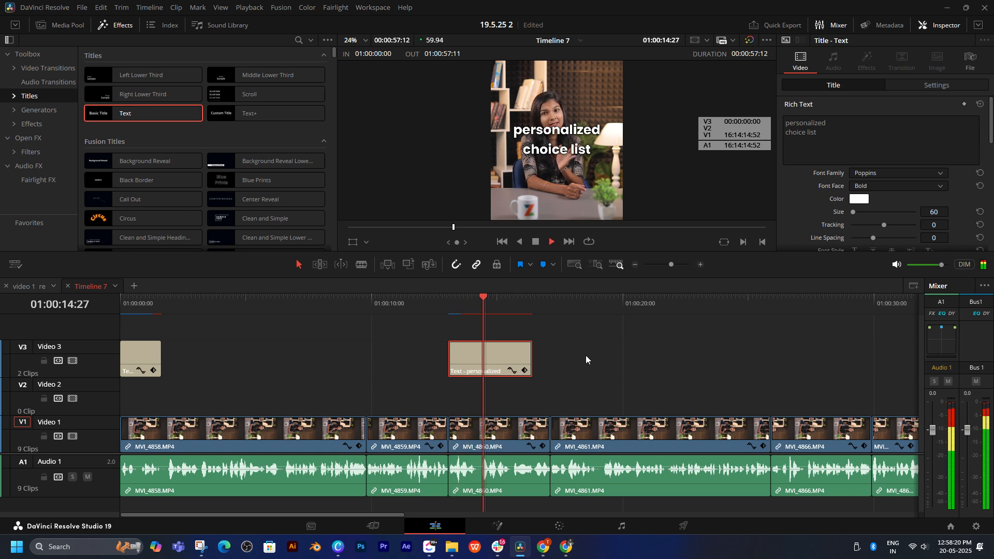
{"action": "key", "text": "space"}
{"action": "scroll", "coordinate": [570, 357], "scroll_direction": "up", "scroll_amount": 2}
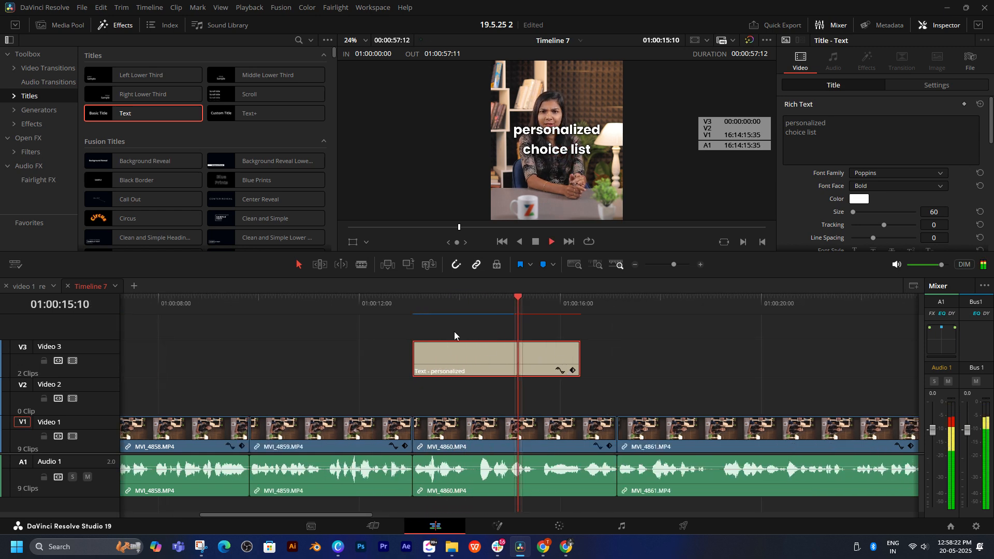
{"action": "left_click", "coordinate": [452, 311]}
{"action": "key", "text": "space"}
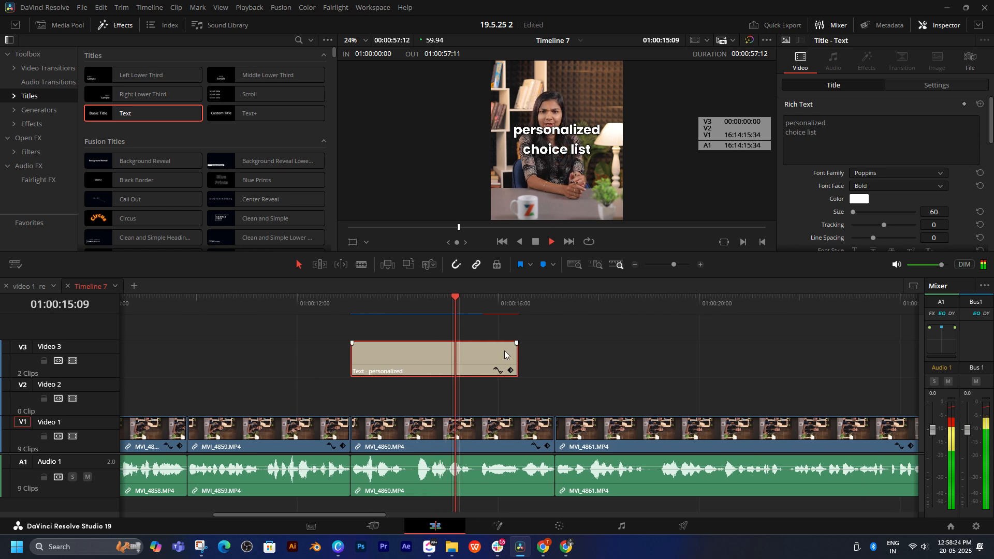
{"action": "key", "text": "space"}
{"action": "left_click_drag", "start_coordinate": [517, 353], "coordinate": [479, 352]}
{"action": "left_click", "coordinate": [323, 309]}
{"action": "key", "text": "space"}
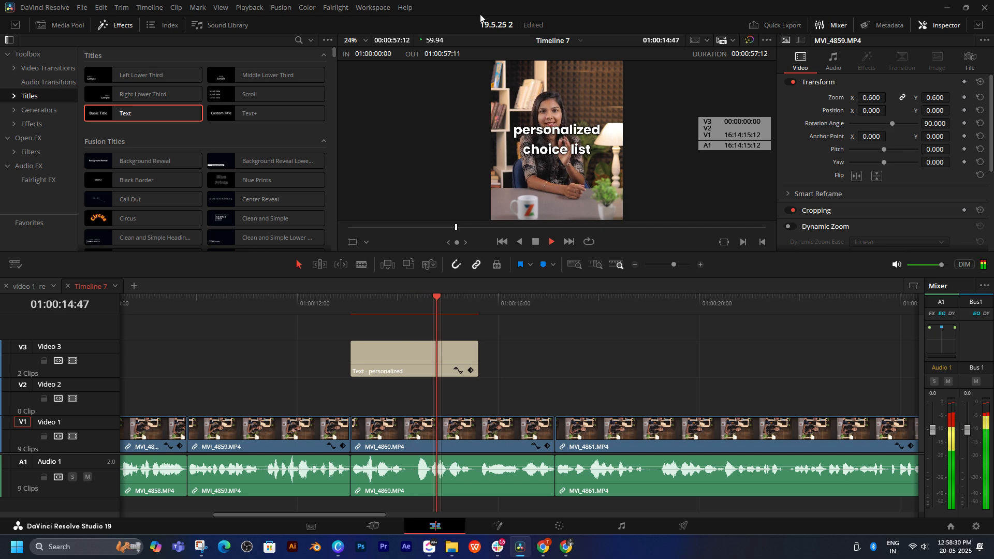
{"action": "key", "text": "space"}
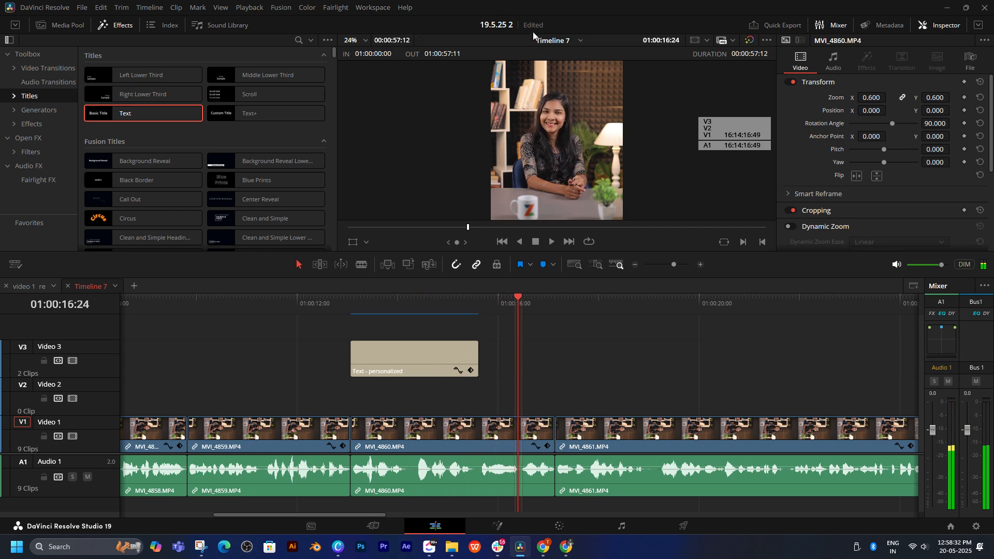